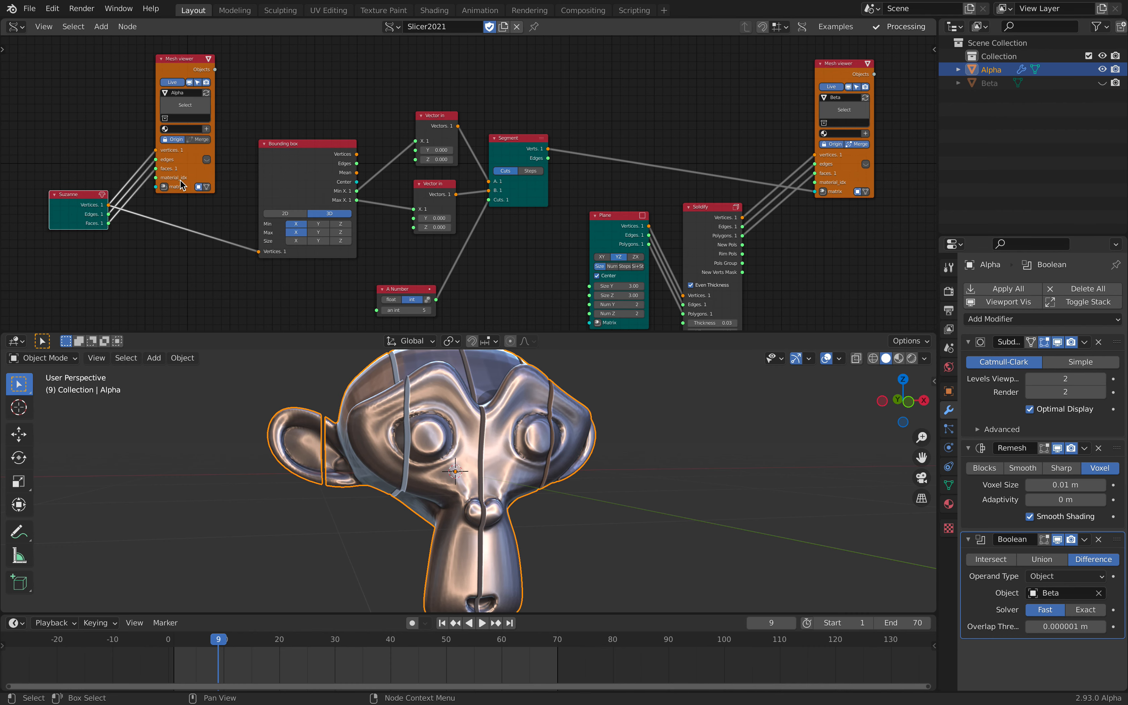
Set the integer in the A Number node that drives the Segment cuts to 10
{"action": "middle_click_drag", "start_coordinate": [354, 187], "coordinate": [369, 176]}
{"action": "middle_click_drag", "start_coordinate": [513, 427], "coordinate": [465, 426]}
{"action": "middle_click_drag", "start_coordinate": [433, 241], "coordinate": [457, 249]}
{"action": "scroll", "coordinate": [459, 248], "scroll_direction": "up", "scroll_amount": 2}
{"action": "middle_click_drag", "start_coordinate": [374, 225], "coordinate": [380, 225]}
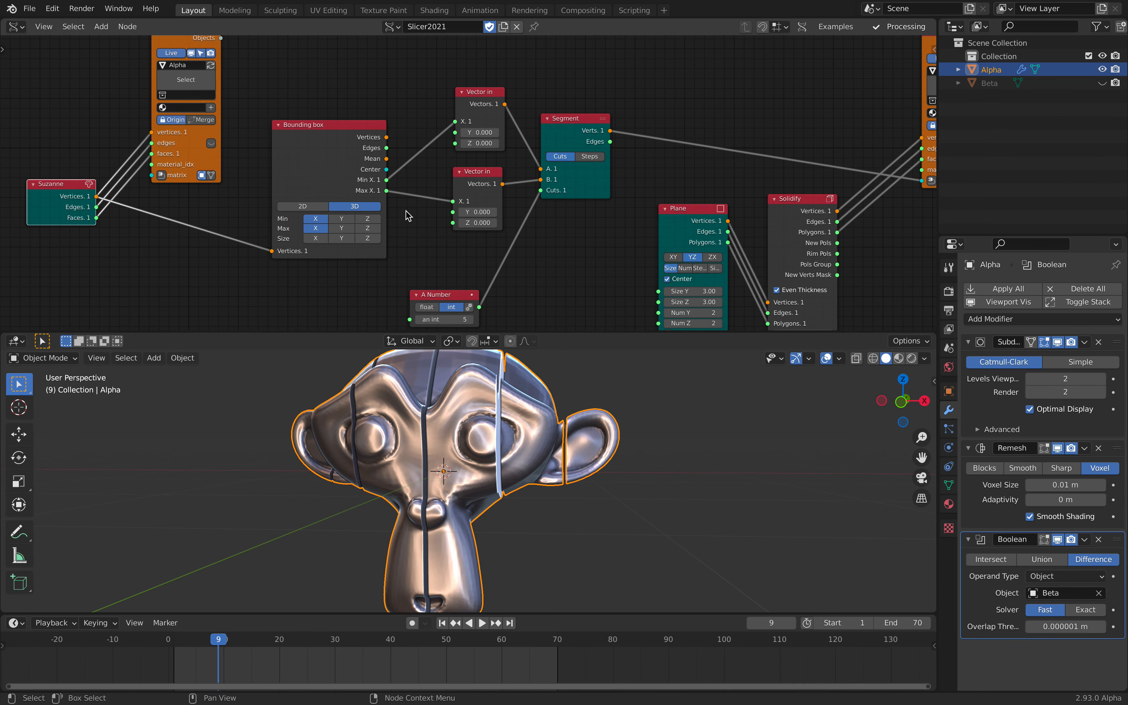
{"action": "middle_click_drag", "start_coordinate": [292, 201], "coordinate": [247, 166]}
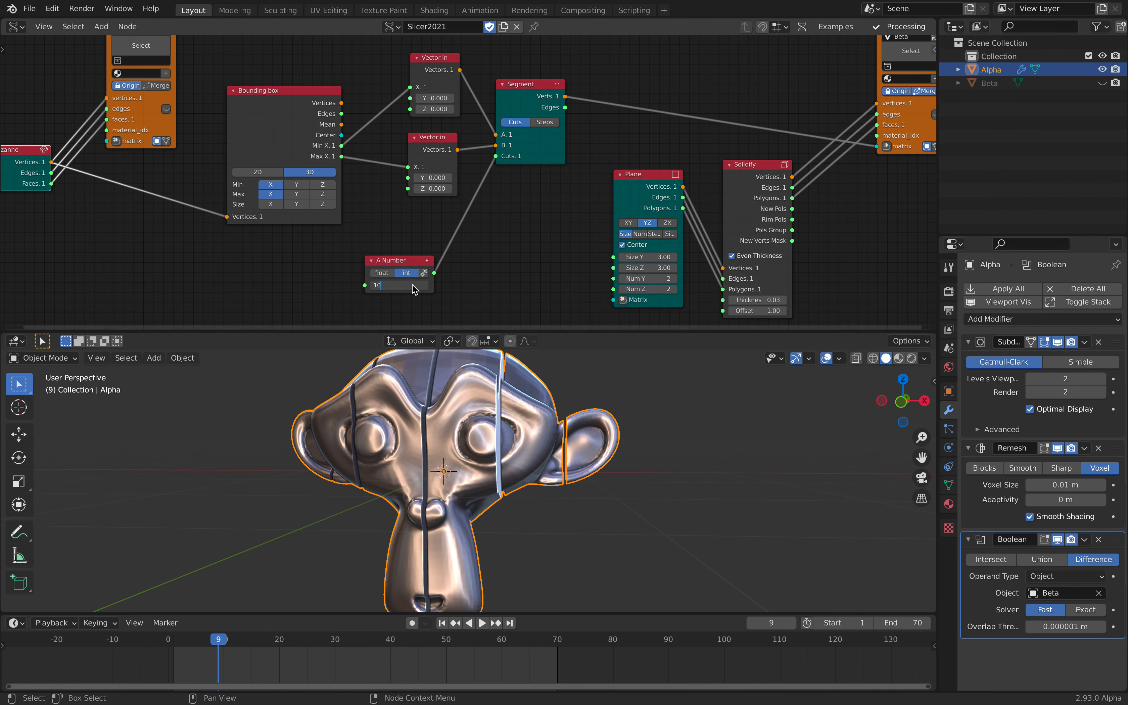
{"action": "key", "text": "Return"}
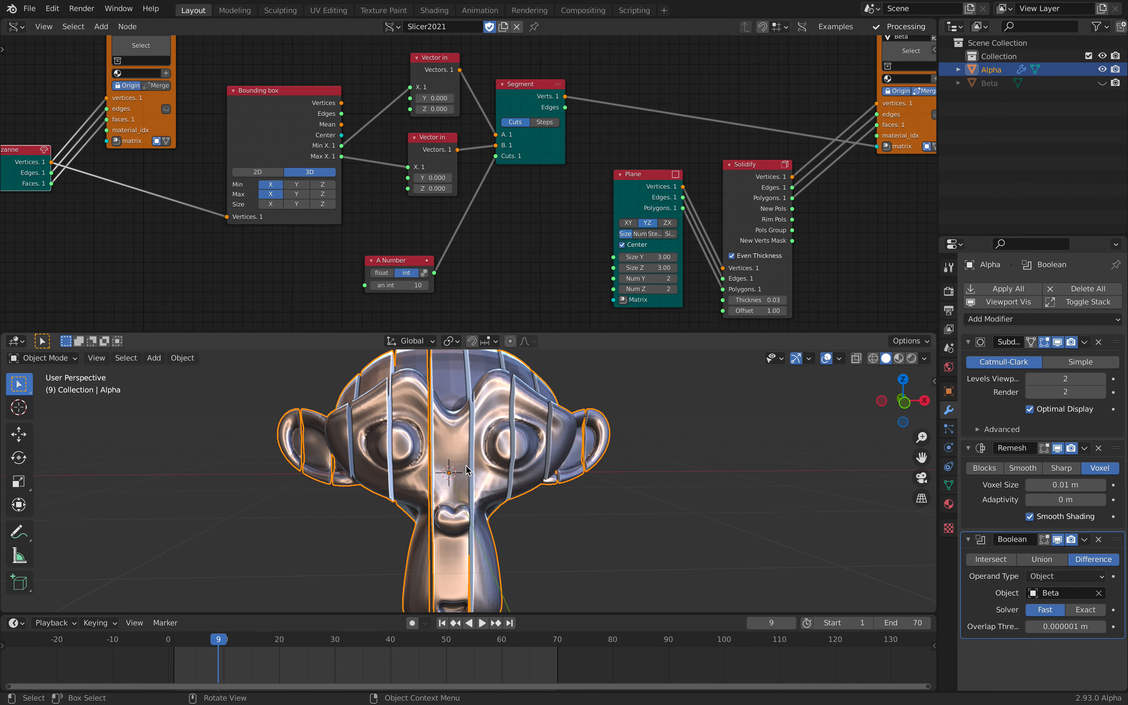
Examine the Alpha and Beta Mesh viewer nodes and the node chain between them
{"action": "middle_click_drag", "start_coordinate": [124, 97], "coordinate": [196, 175]}
{"action": "left_click_drag", "start_coordinate": [201, 69], "coordinate": [208, 69]}
{"action": "middle_click_drag", "start_coordinate": [223, 140], "coordinate": [304, 158]}
{"action": "scroll", "coordinate": [240, 196], "scroll_direction": "up", "scroll_amount": 2}
{"action": "middle_click_drag", "start_coordinate": [240, 196], "coordinate": [244, 225]}
{"action": "middle_click_drag", "start_coordinate": [294, 164], "coordinate": [267, 140]}
{"action": "middle_click_drag", "start_coordinate": [507, 144], "coordinate": [395, 111]}
{"action": "scroll", "coordinate": [712, 90], "scroll_direction": "down", "scroll_amount": 3}
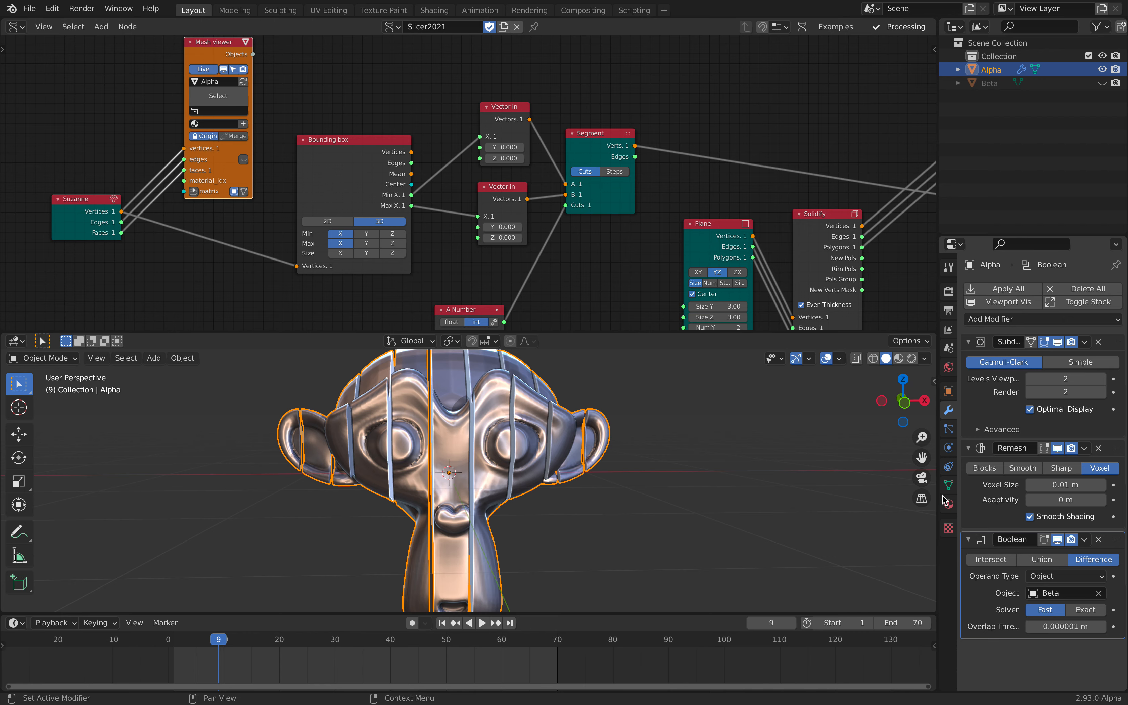
{"action": "middle_click_drag", "start_coordinate": [694, 157], "coordinate": [370, 197]}
{"action": "scroll", "coordinate": [528, 140], "scroll_direction": "up", "scroll_amount": 2}
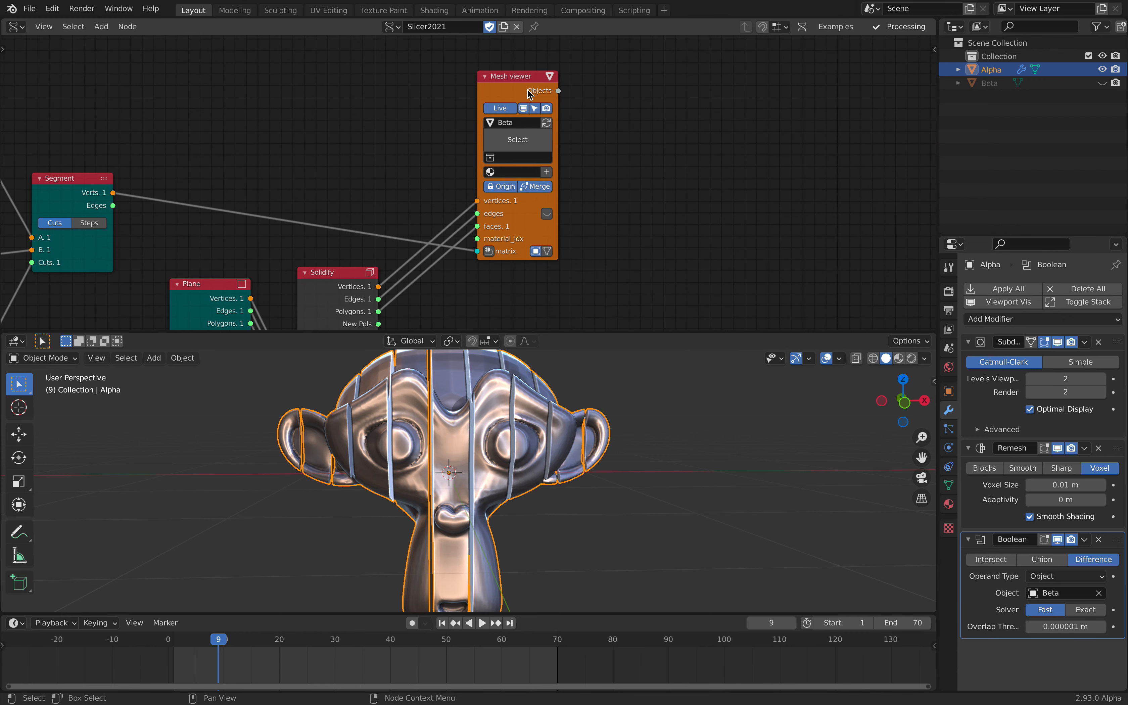
{"action": "scroll", "coordinate": [548, 94], "scroll_direction": "down", "scroll_amount": 2}
{"action": "middle_click_drag", "start_coordinate": [435, 126], "coordinate": [574, 108]}
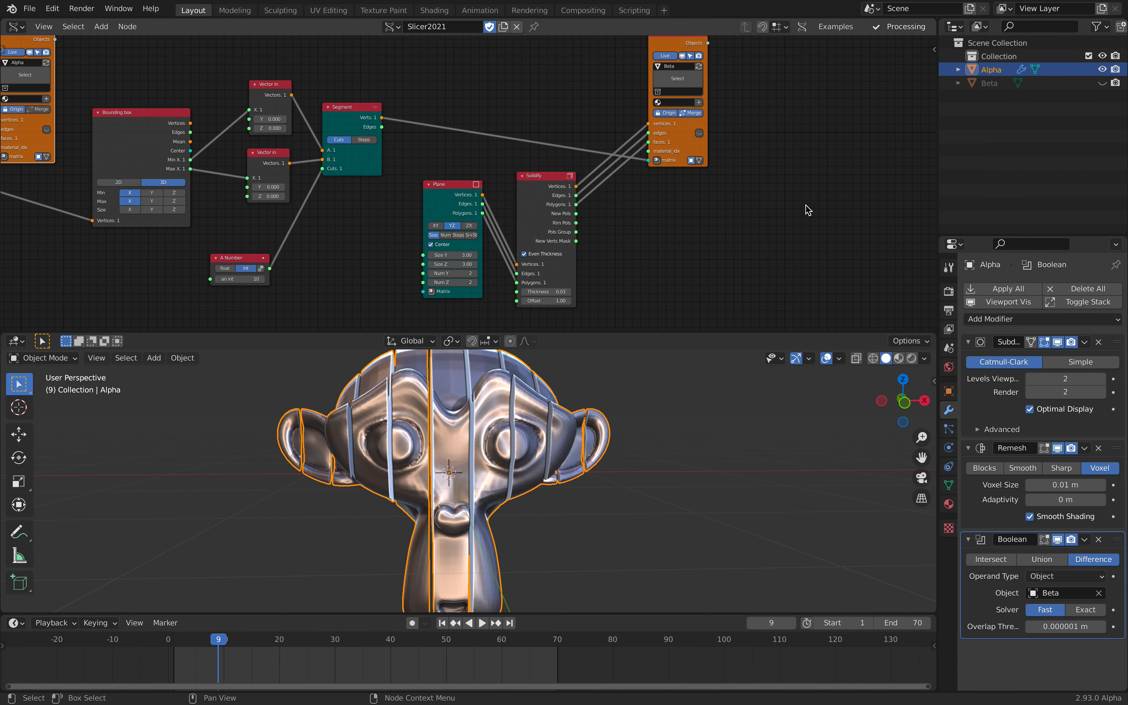
Show the hidden Beta object and set the Solidify node's thickness to 0.02
{"action": "left_click", "coordinate": [1102, 83]}
{"action": "middle_click_drag", "start_coordinate": [606, 442], "coordinate": [659, 433]}
{"action": "scroll", "coordinate": [658, 428], "scroll_direction": "up", "scroll_amount": 2}
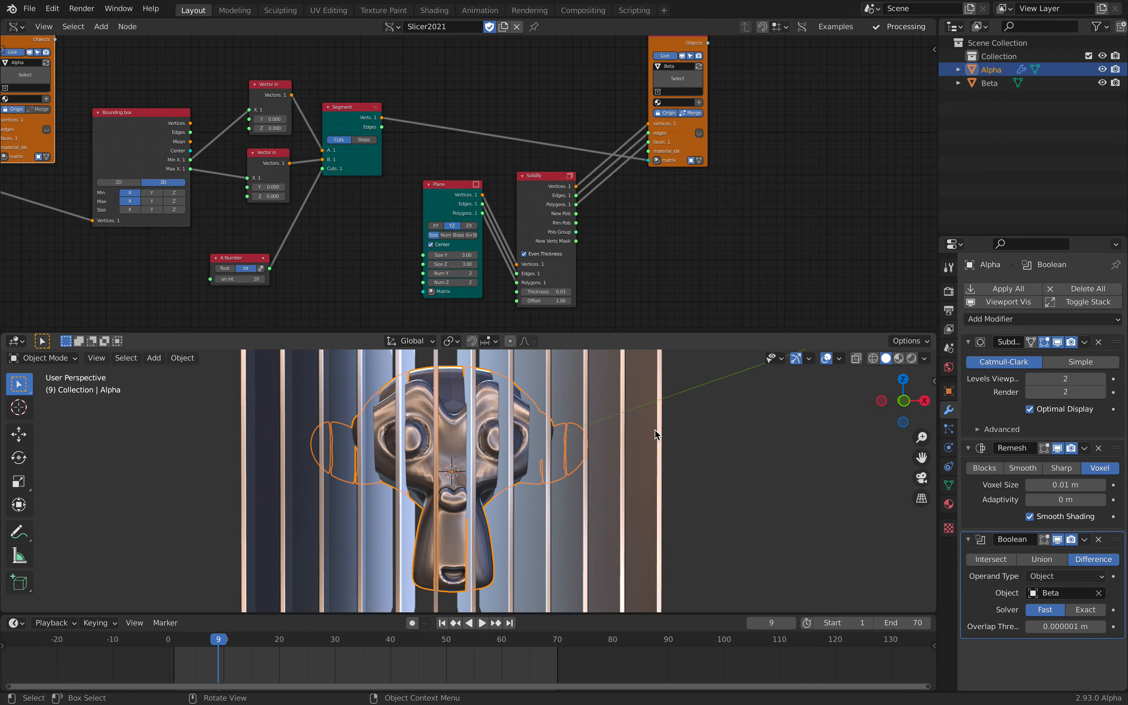
{"action": "scroll", "coordinate": [621, 196], "scroll_direction": "up", "scroll_amount": 3}
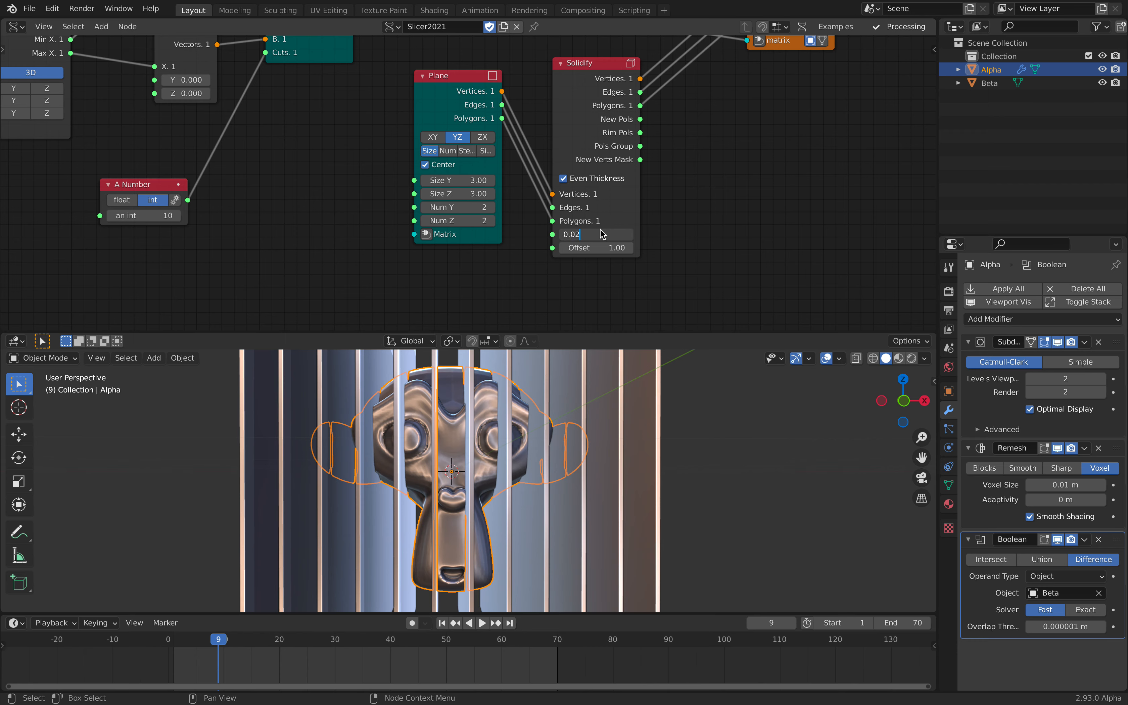
{"action": "key", "text": "Return"}
{"action": "left_click", "coordinate": [730, 429]}
{"action": "middle_click_drag", "start_coordinate": [572, 422], "coordinate": [513, 422]}
{"action": "scroll", "coordinate": [579, 247], "scroll_direction": "down", "scroll_amount": 1}
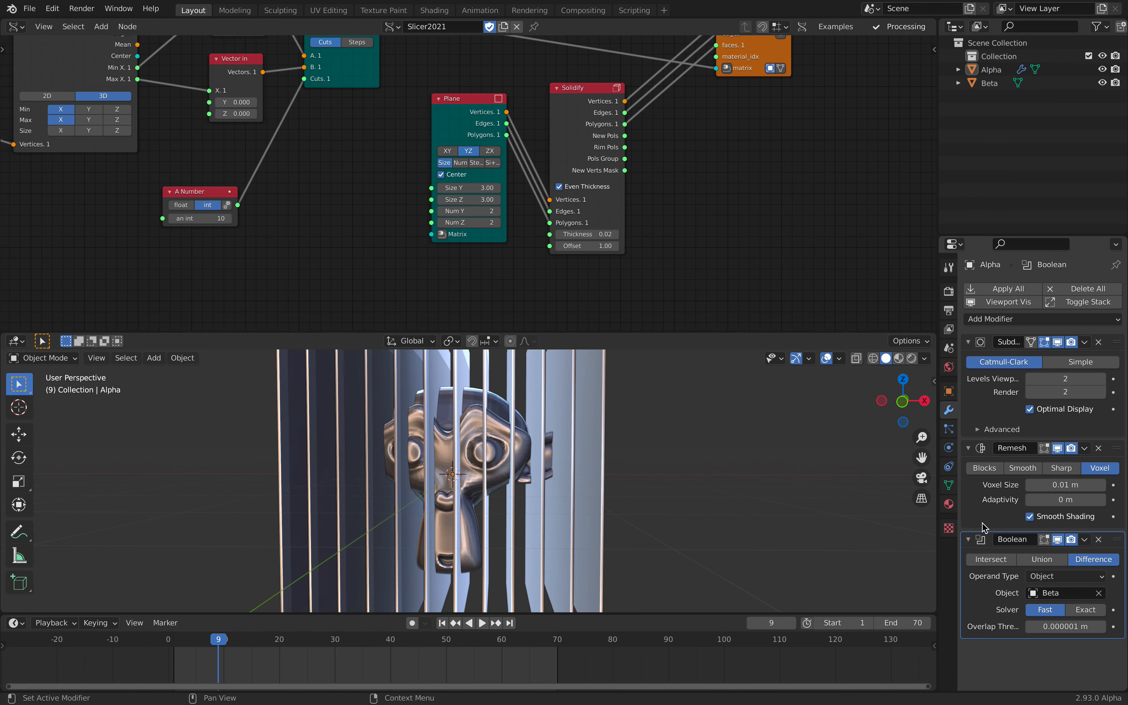
Nudge the Plane and Solidify nodes slightly and hide the Beta object in the viewport
{"action": "middle_click_drag", "start_coordinate": [692, 179], "coordinate": [723, 227]}
{"action": "left_click_drag", "start_coordinate": [488, 156], "coordinate": [504, 150]}
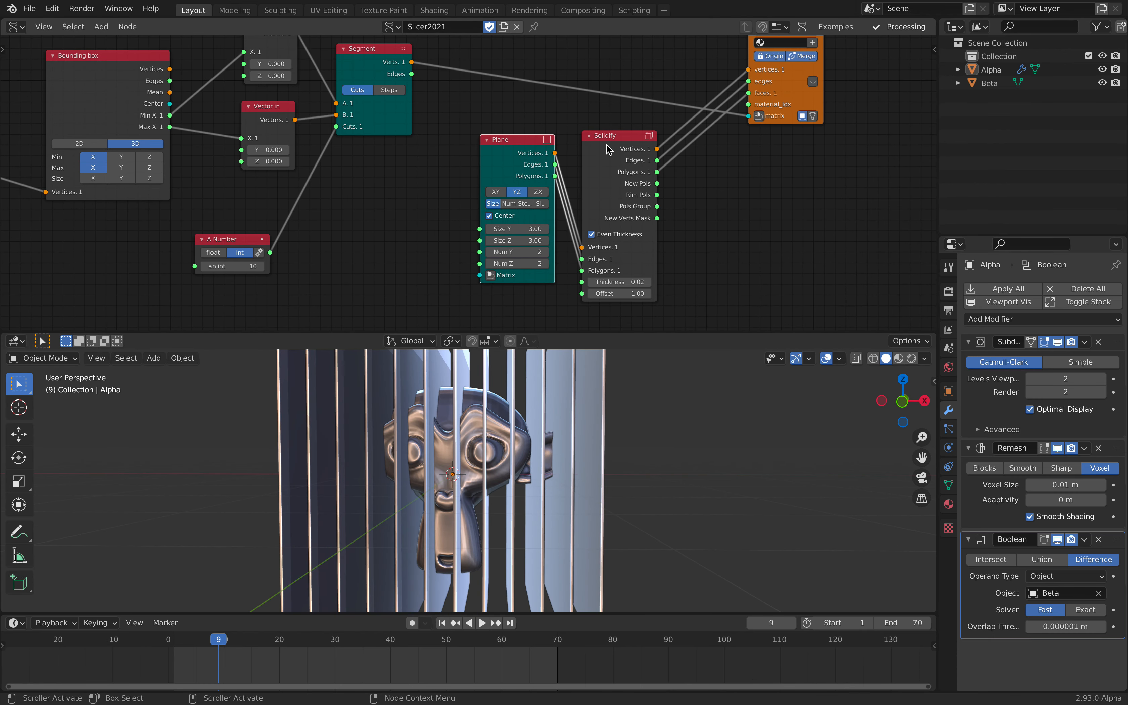
{"action": "left_click_drag", "start_coordinate": [599, 142], "coordinate": [604, 140]}
{"action": "left_click", "coordinate": [1103, 82]}
{"action": "middle_click_drag", "start_coordinate": [699, 373], "coordinate": [657, 414]}
{"action": "scroll", "coordinate": [375, 195], "scroll_direction": "down", "scroll_amount": 1}
Examine the Bounding box node with its Suzanne input and its links to the Vector in nodes
{"action": "middle_click_drag", "start_coordinate": [375, 195], "coordinate": [447, 282]}
{"action": "middle_click_drag", "start_coordinate": [371, 242], "coordinate": [481, 208]}
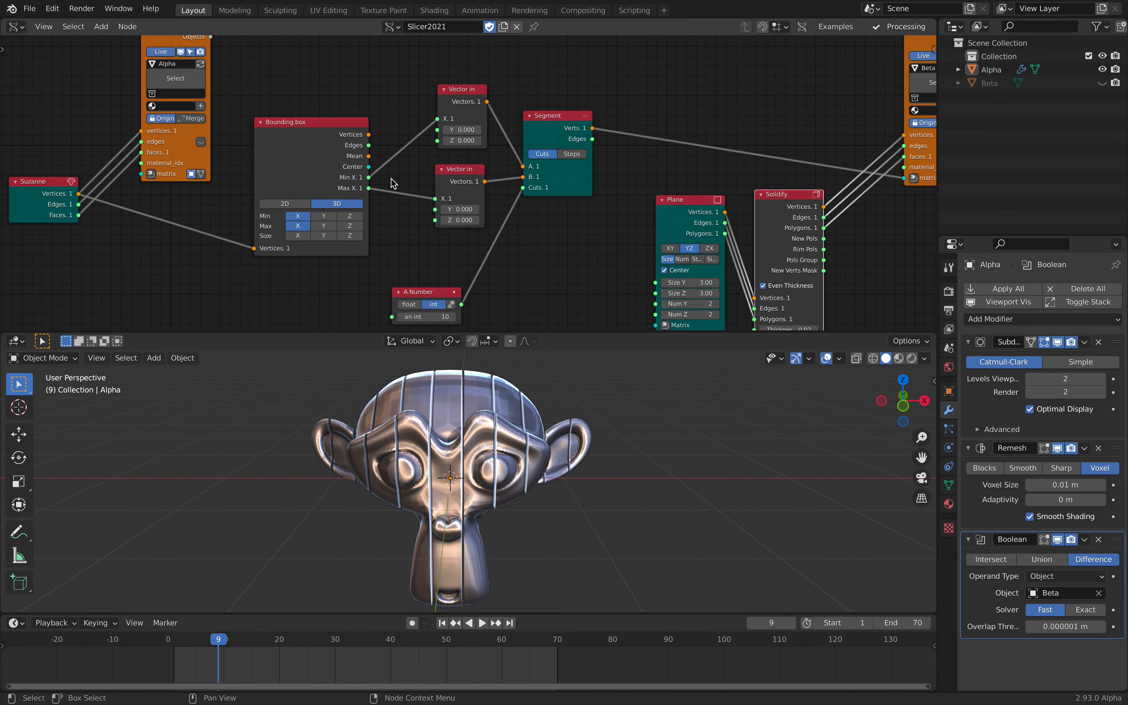
{"action": "middle_click_drag", "start_coordinate": [308, 147], "coordinate": [340, 160]}
{"action": "left_click_drag", "start_coordinate": [320, 149], "coordinate": [308, 155]}
{"action": "middle_click_drag", "start_coordinate": [317, 163], "coordinate": [365, 161]}
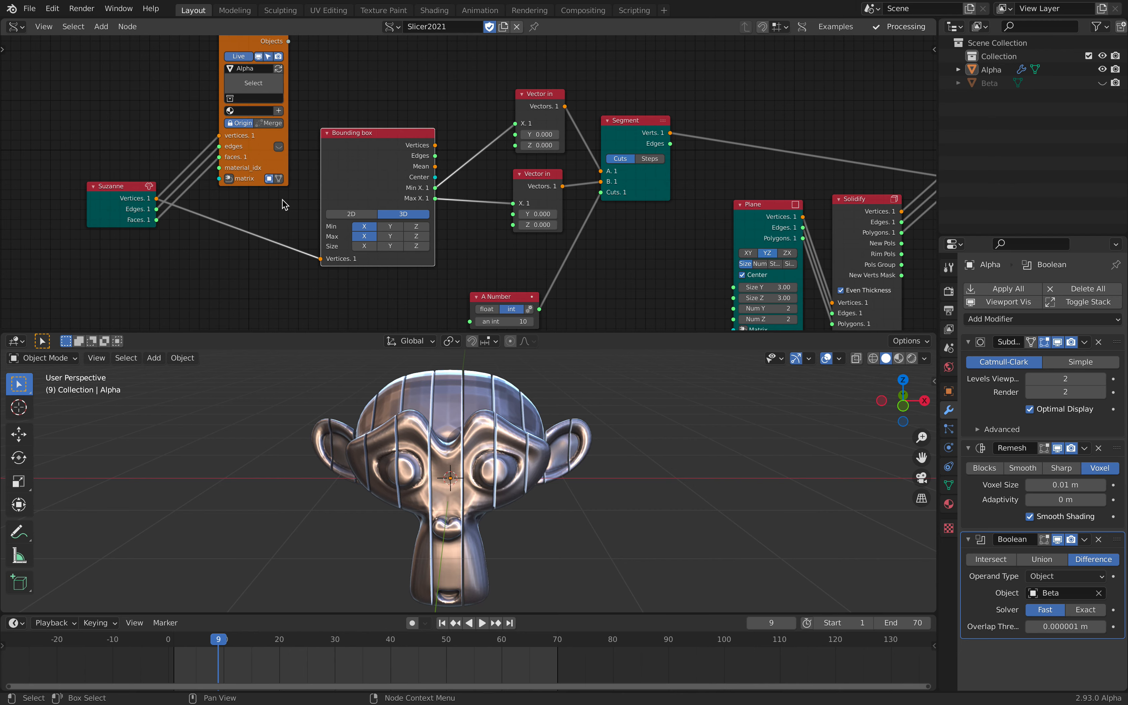
{"action": "left_click_drag", "start_coordinate": [401, 159], "coordinate": [387, 146]}
{"action": "middle_click_drag", "start_coordinate": [394, 169], "coordinate": [356, 138]}
{"action": "scroll", "coordinate": [392, 396], "scroll_direction": "down", "scroll_amount": 1}
{"action": "middle_click_drag", "start_coordinate": [392, 395], "coordinate": [381, 388]}
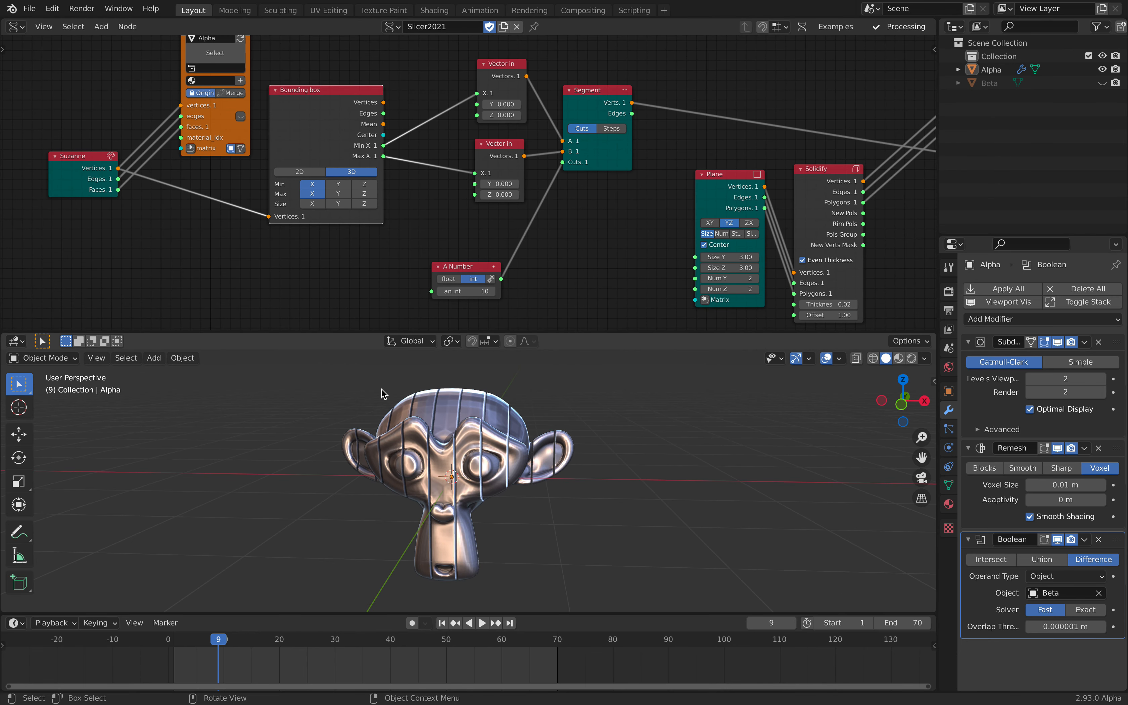
Add a Viewer Draw node and place it above the Segment node
{"action": "middle_click_drag", "start_coordinate": [500, 92], "coordinate": [375, 222]}
{"action": "key", "text": "shift+a"}
{"action": "left_click", "coordinate": [427, 114]}
{"action": "type", "text": "viewer"}
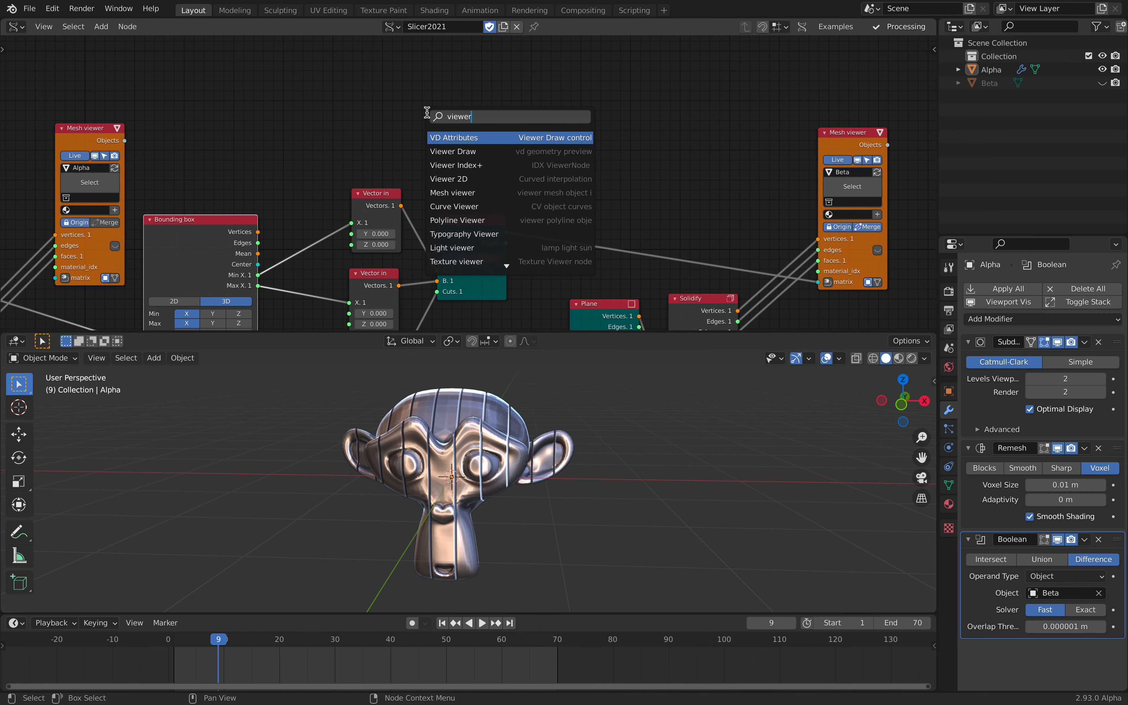
{"action": "key", "text": "Down"}
{"action": "key", "text": "Return"}
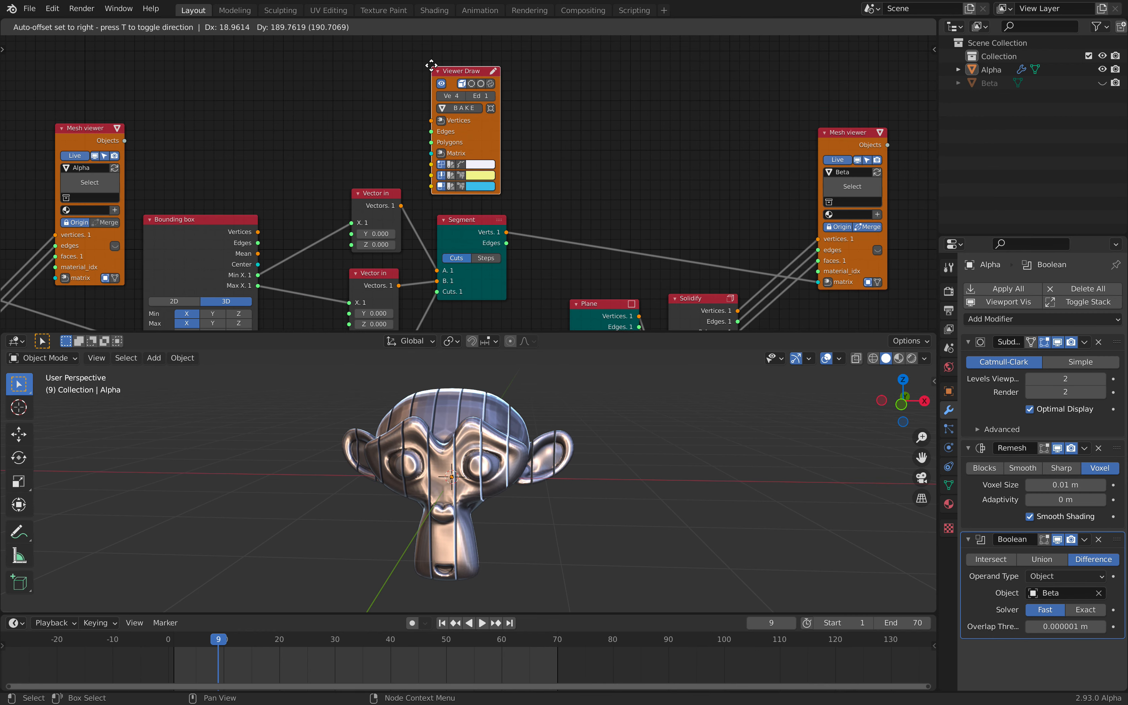
{"action": "left_click", "coordinate": [436, 67]}
Link the Bounding box node's Vertices and Edges outputs to the matching Viewer Draw inputs
{"action": "mouse_move", "coordinate": [264, 232]}
{"action": "left_mouse_down"}
{"action": "mouse_move", "coordinate": [439, 131]}
{"action": "mouse_move", "coordinate": [433, 118]}
{"action": "left_mouse_up"}
{"action": "left_click_drag", "start_coordinate": [432, 129], "coordinate": [405, 158]}
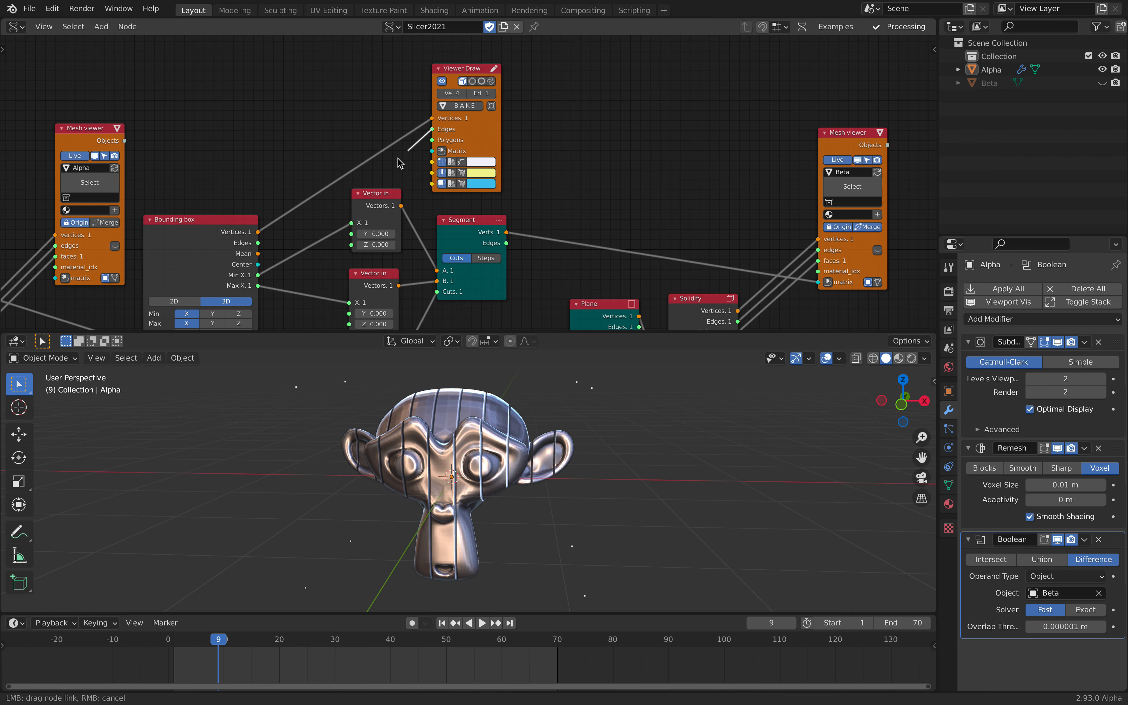
{"action": "mouse_move", "coordinate": [494, 464]}
{"action": "middle_mouse_down"}
{"action": "mouse_move", "coordinate": [476, 444]}
{"action": "mouse_move", "coordinate": [450, 447]}
{"action": "mouse_move", "coordinate": [492, 426]}
{"action": "mouse_move", "coordinate": [503, 433]}
{"action": "middle_mouse_up"}
Enlarge the 3D viewport and inspect the bounding box around the monkey head from several angles
{"action": "left_click_drag", "start_coordinate": [623, 332], "coordinate": [624, 274]}
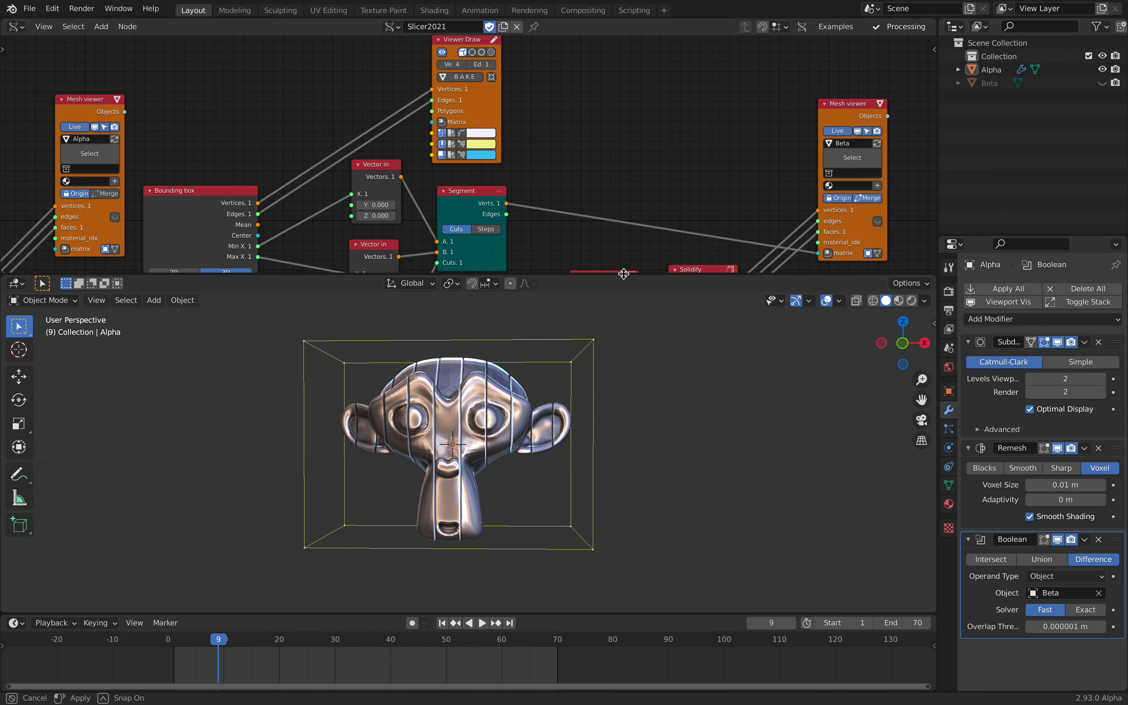
{"action": "middle_click_drag", "start_coordinate": [357, 347], "coordinate": [501, 396]}
{"action": "scroll", "coordinate": [561, 137], "scroll_direction": "down", "scroll_amount": 2}
{"action": "middle_click_drag", "start_coordinate": [561, 137], "coordinate": [571, 134]}
{"action": "middle_click_drag", "start_coordinate": [440, 406], "coordinate": [490, 444]}
{"action": "middle_click_drag", "start_coordinate": [634, 386], "coordinate": [592, 384]}
{"action": "scroll", "coordinate": [376, 174], "scroll_direction": "up", "scroll_amount": 3}
Examine how the Bounding box node's Min X and Max X outputs feed the two Vector in nodes
{"action": "middle_click_drag", "start_coordinate": [396, 198], "coordinate": [391, 138]}
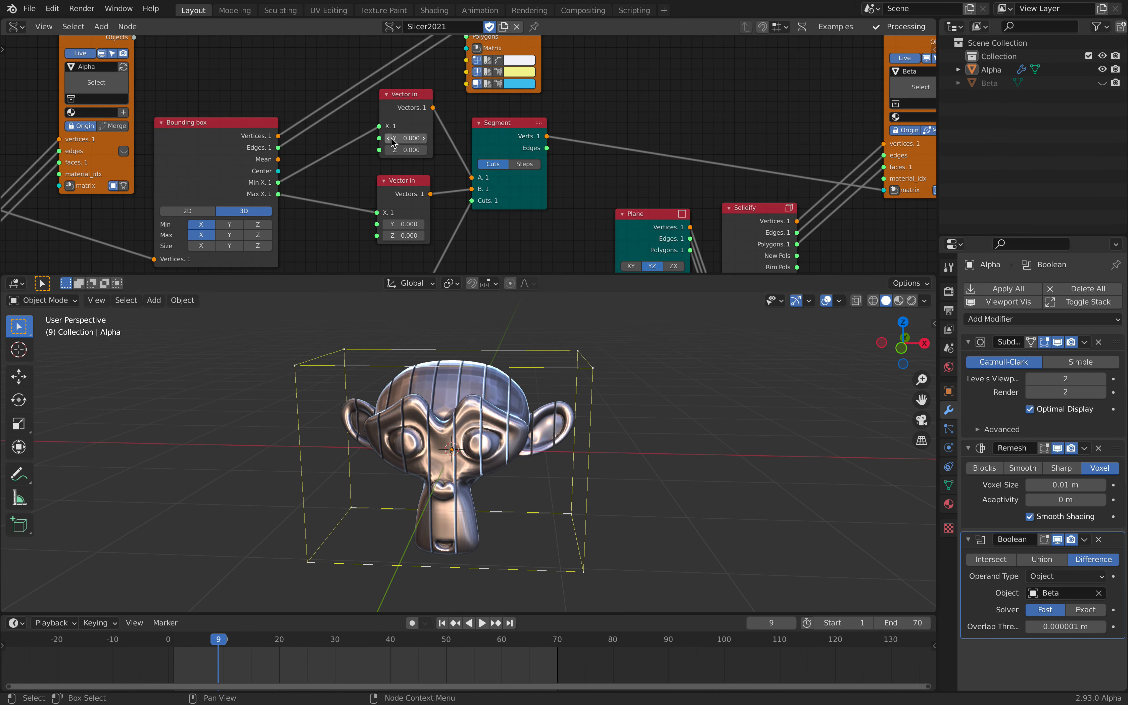
{"action": "scroll", "coordinate": [373, 145], "scroll_direction": "up", "scroll_amount": 1}
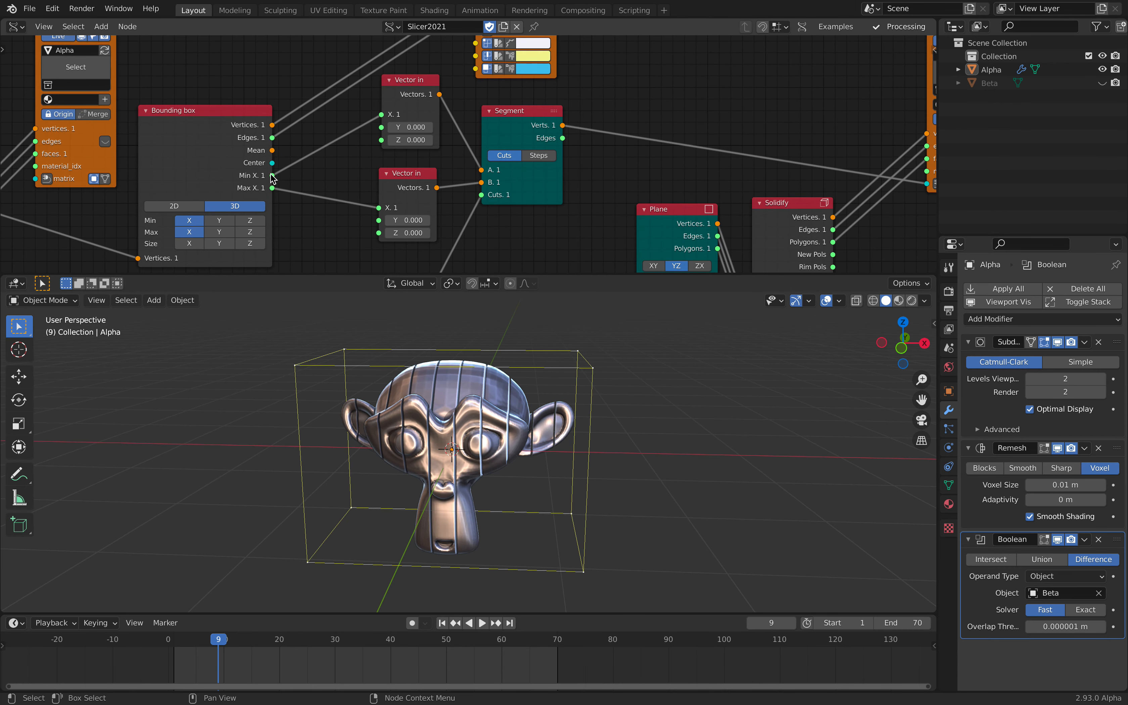
{"action": "middle_click_drag", "start_coordinate": [373, 350], "coordinate": [404, 342]}
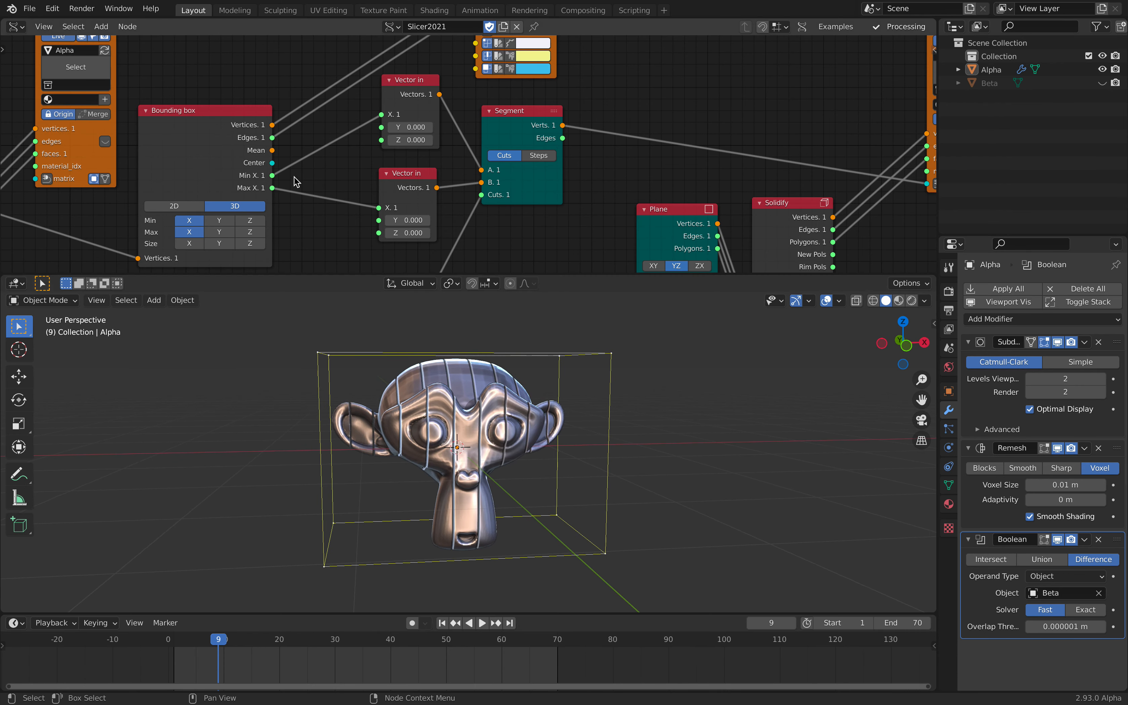
{"action": "middle_click_drag", "start_coordinate": [291, 174], "coordinate": [379, 150]}
{"action": "left_click_drag", "start_coordinate": [288, 85], "coordinate": [288, 83]}
{"action": "mouse_move", "coordinate": [280, 102]}
{"action": "middle_mouse_down"}
{"action": "mouse_move", "coordinate": [268, 112]}
{"action": "mouse_move", "coordinate": [258, 98]}
{"action": "middle_mouse_up"}
{"action": "scroll", "coordinate": [260, 114], "scroll_direction": "up", "scroll_amount": 1}
{"action": "scroll", "coordinate": [310, 115], "scroll_direction": "down", "scroll_amount": 2}
{"action": "middle_click_drag", "start_coordinate": [357, 133], "coordinate": [267, 174]}
Adjust the positions of the two Vector in nodes and the Segment node in the node tree
{"action": "left_click", "coordinate": [363, 114]}
{"action": "left_click_drag", "start_coordinate": [363, 113], "coordinate": [360, 123]}
{"action": "left_click_drag", "start_coordinate": [365, 193], "coordinate": [360, 197]}
{"action": "scroll", "coordinate": [270, 214], "scroll_direction": "up", "scroll_amount": 1}
{"action": "middle_click_drag", "start_coordinate": [283, 236], "coordinate": [273, 231]}
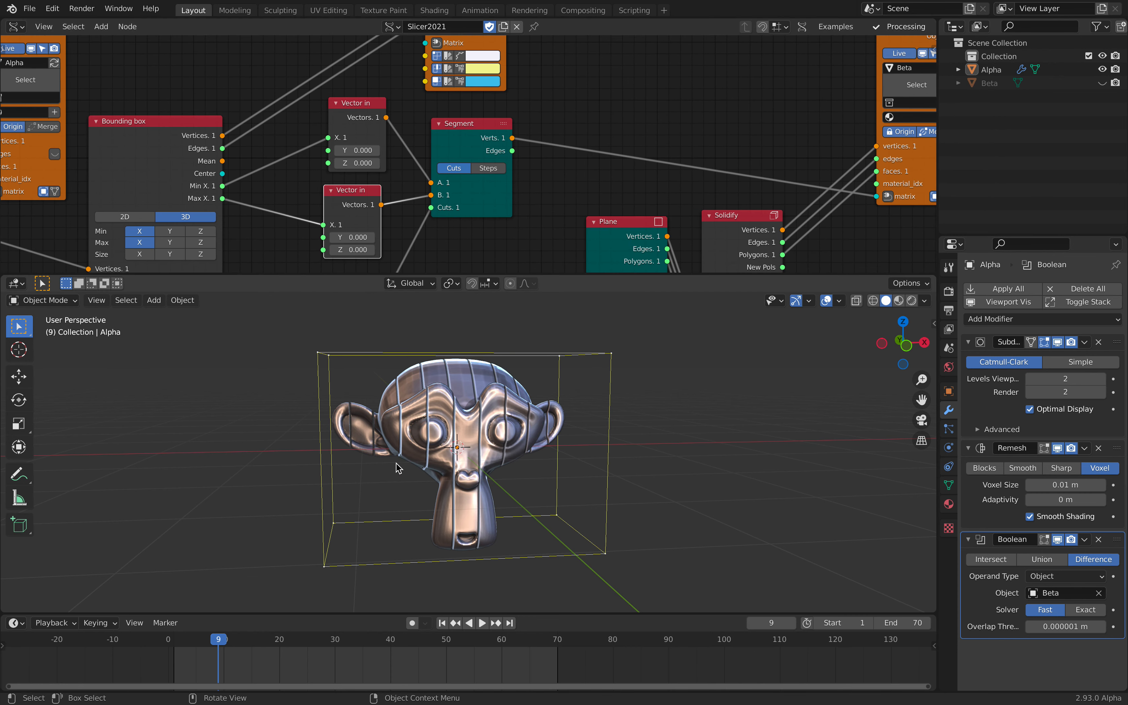
{"action": "middle_click_drag", "start_coordinate": [397, 468], "coordinate": [328, 446]}
{"action": "left_click_drag", "start_coordinate": [355, 194], "coordinate": [362, 192]}
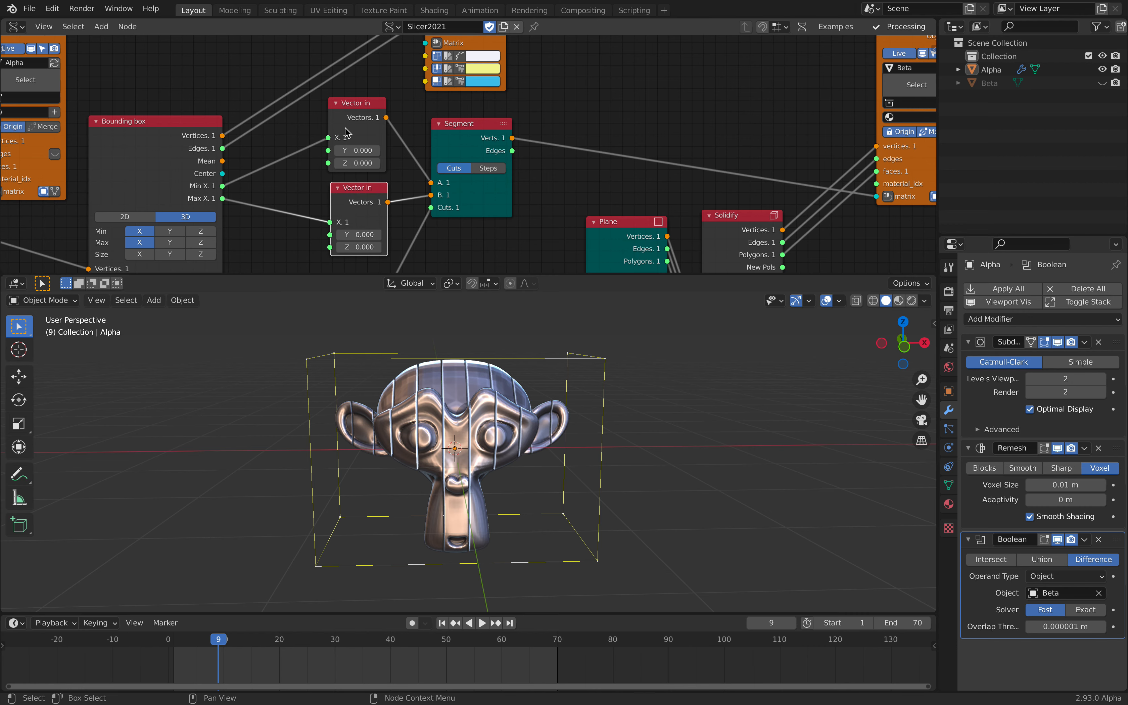
{"action": "left_click_drag", "start_coordinate": [447, 127], "coordinate": [461, 137]}
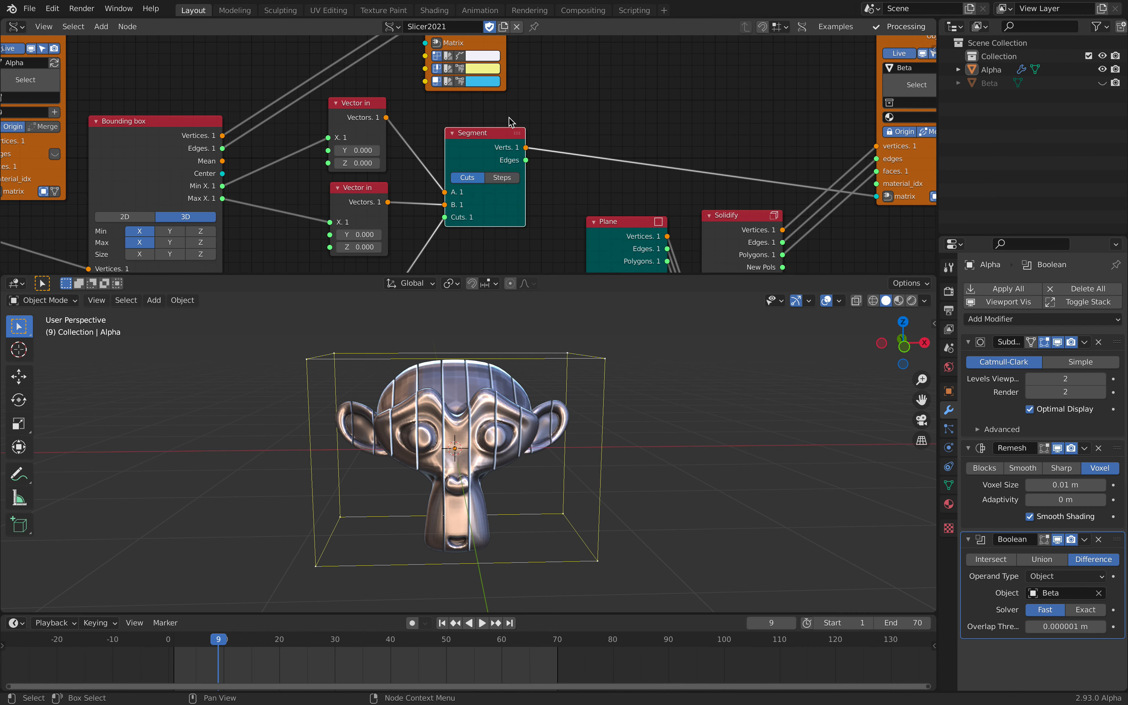
Move the A Number node directly beneath the lower Vector in node
{"action": "middle_click_drag", "start_coordinate": [496, 121], "coordinate": [432, 84]}
{"action": "scroll", "coordinate": [507, 224], "scroll_direction": "down", "scroll_amount": 2}
{"action": "middle_click_drag", "start_coordinate": [469, 262], "coordinate": [510, 168]}
{"action": "left_click_drag", "start_coordinate": [329, 188], "coordinate": [354, 136]}
Try fewer slices on the monkey head, starting with an A Number value of 5
{"action": "scroll", "coordinate": [360, 182], "scroll_direction": "up", "scroll_amount": 3}
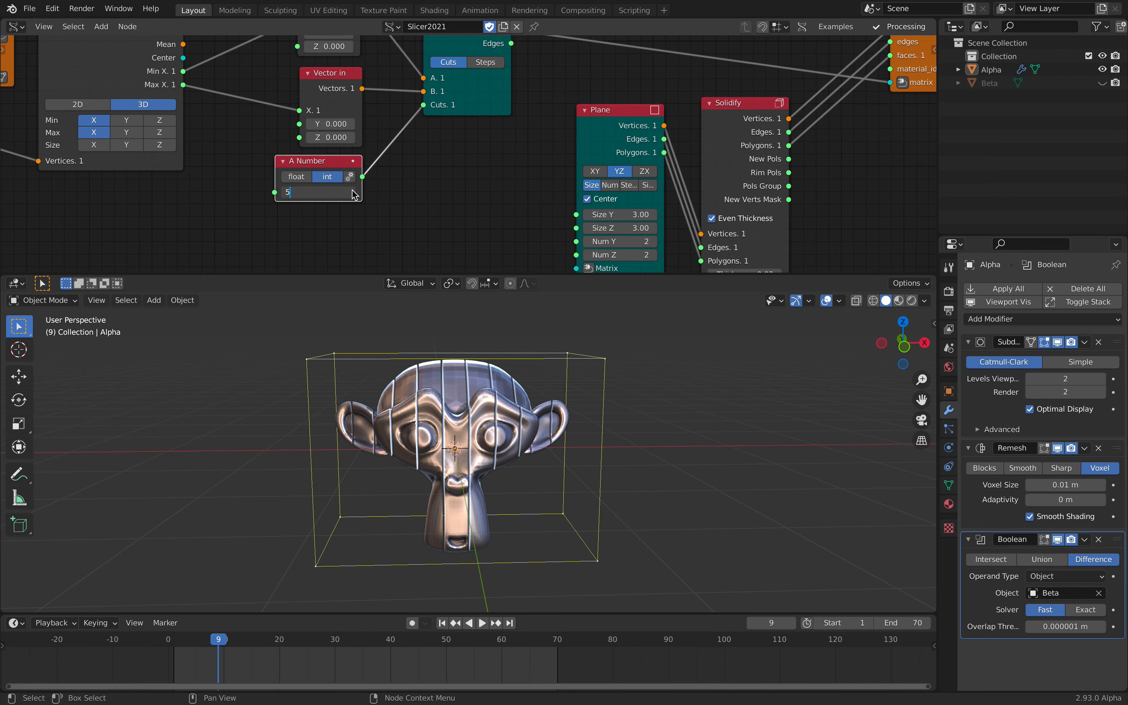
{"action": "key", "text": "Return"}
{"action": "key", "text": "Return"}
{"action": "middle_click_drag", "start_coordinate": [453, 382], "coordinate": [426, 372]}
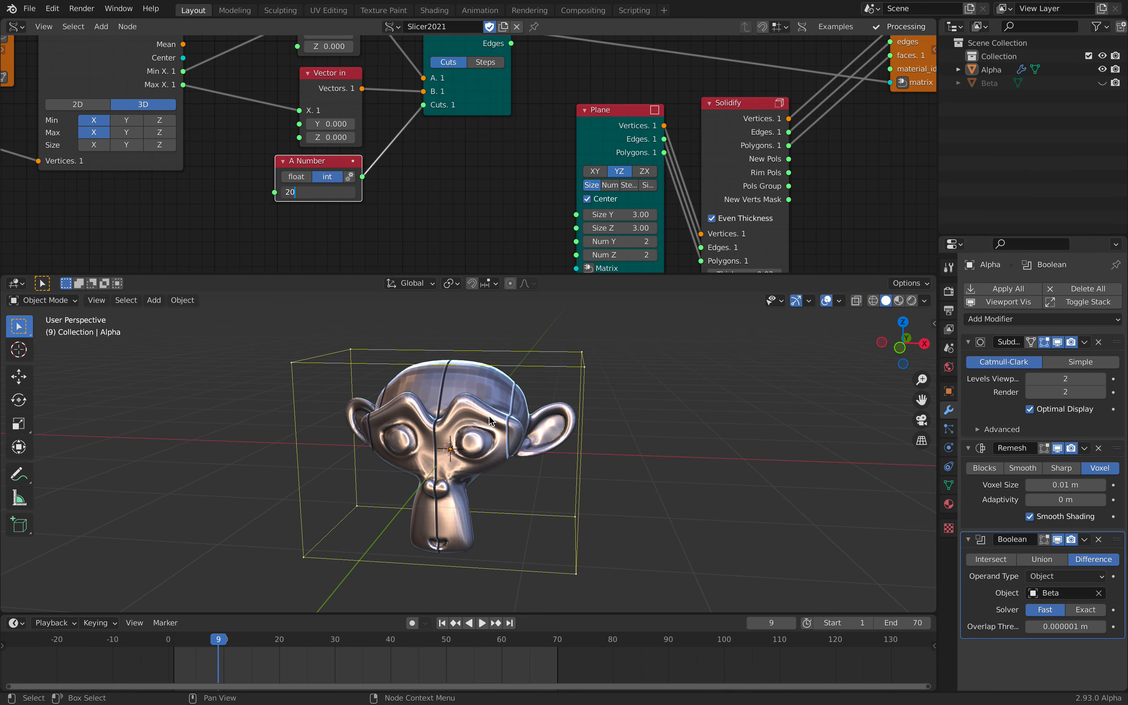
Try 20 as the A Number value and inspect the sliced monkey head up close
{"action": "key", "text": "Return"}
{"action": "middle_click_drag", "start_coordinate": [488, 415], "coordinate": [518, 387]}
{"action": "scroll", "coordinate": [511, 388], "scroll_direction": "up", "scroll_amount": 8}
{"action": "scroll", "coordinate": [511, 389], "scroll_direction": "down", "scroll_amount": 7}
{"action": "scroll", "coordinate": [539, 218], "scroll_direction": "down", "scroll_amount": 3}
Set the A Number integer to 8 and view the sliced head from the side
{"action": "middle_click_drag", "start_coordinate": [539, 218], "coordinate": [480, 240]}
{"action": "left_click_drag", "start_coordinate": [541, 176], "coordinate": [536, 175]}
{"action": "middle_click_drag", "start_coordinate": [524, 142], "coordinate": [570, 140]}
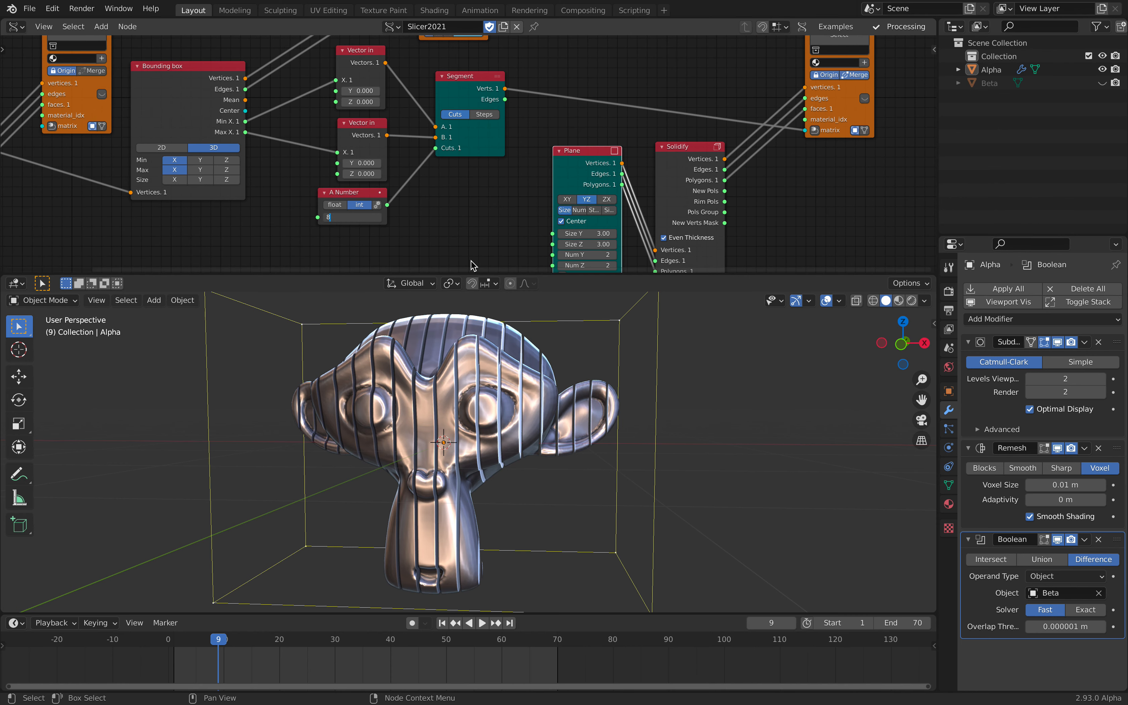
{"action": "key", "text": "Return"}
{"action": "middle_click_drag", "start_coordinate": [508, 382], "coordinate": [446, 407]}
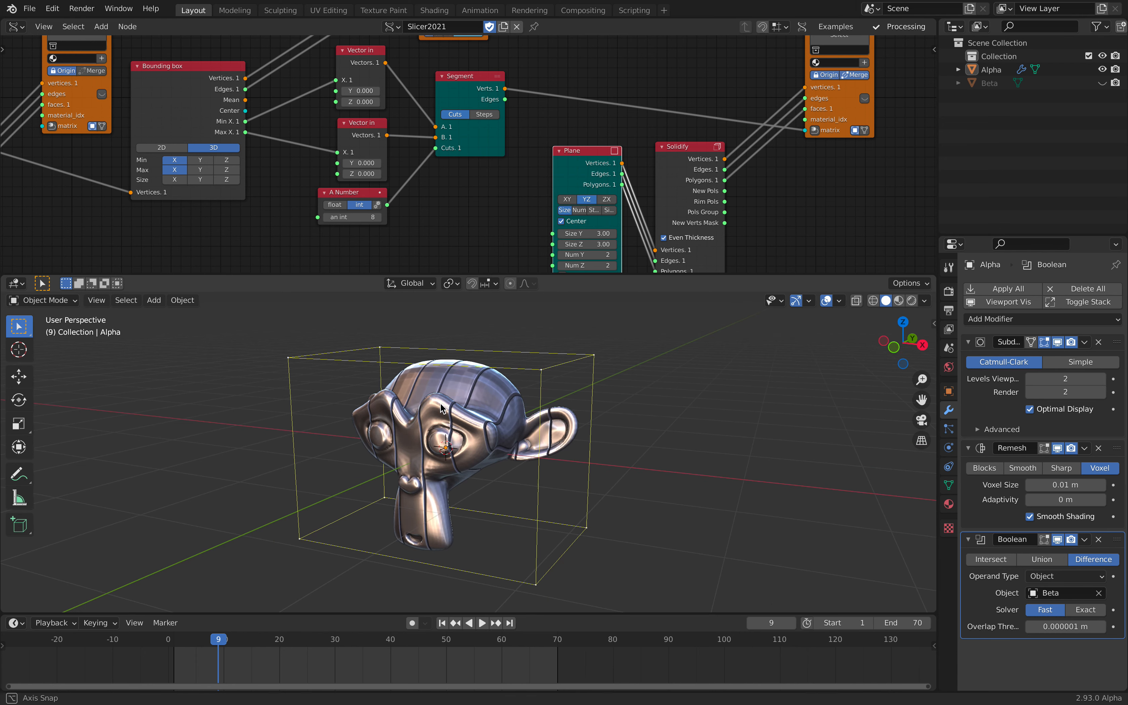
Enable the Min Y and Max Y outputs on the Bounding box node
{"action": "scroll", "coordinate": [251, 146], "scroll_direction": "up", "scroll_amount": 2}
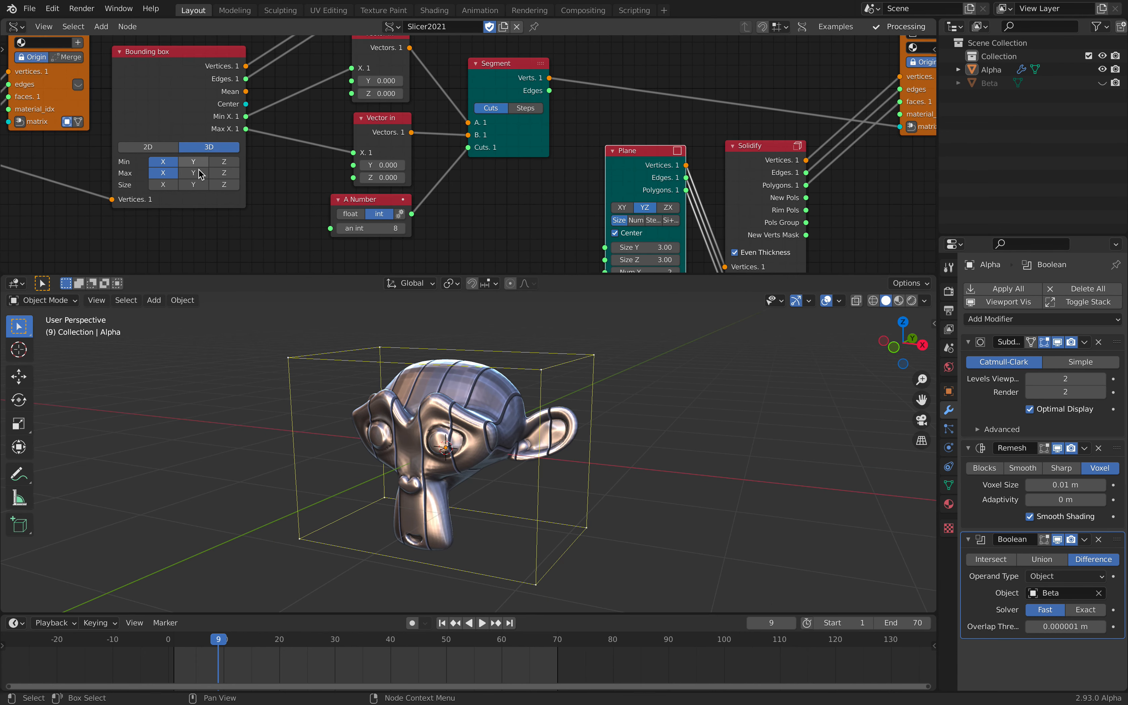
{"action": "left_click", "coordinate": [197, 163]}
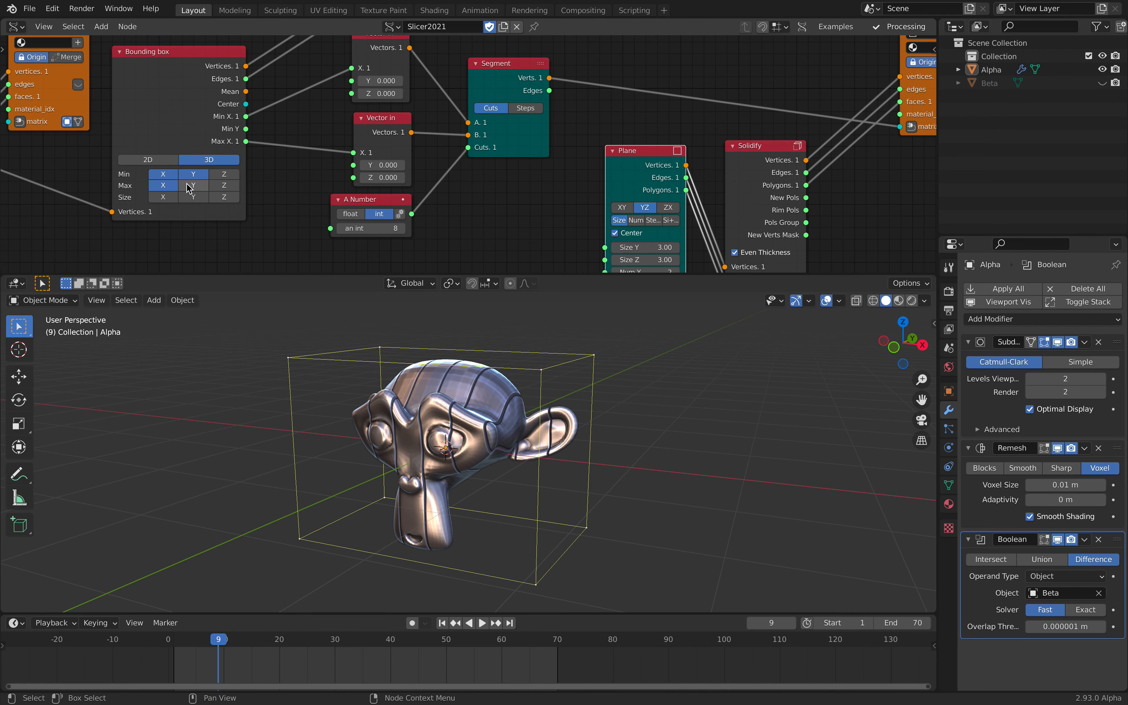
{"action": "left_click", "coordinate": [207, 185]}
{"action": "left_click_drag", "start_coordinate": [168, 74], "coordinate": [172, 80]}
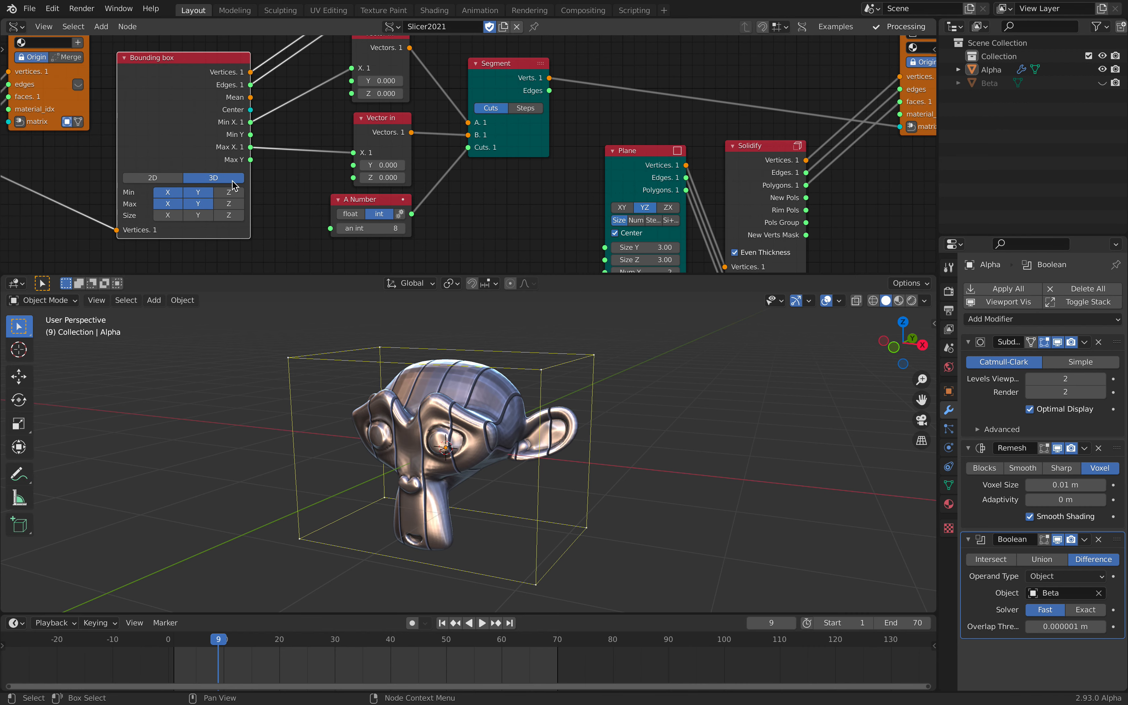
{"action": "middle_click_drag", "start_coordinate": [314, 122], "coordinate": [270, 159]}
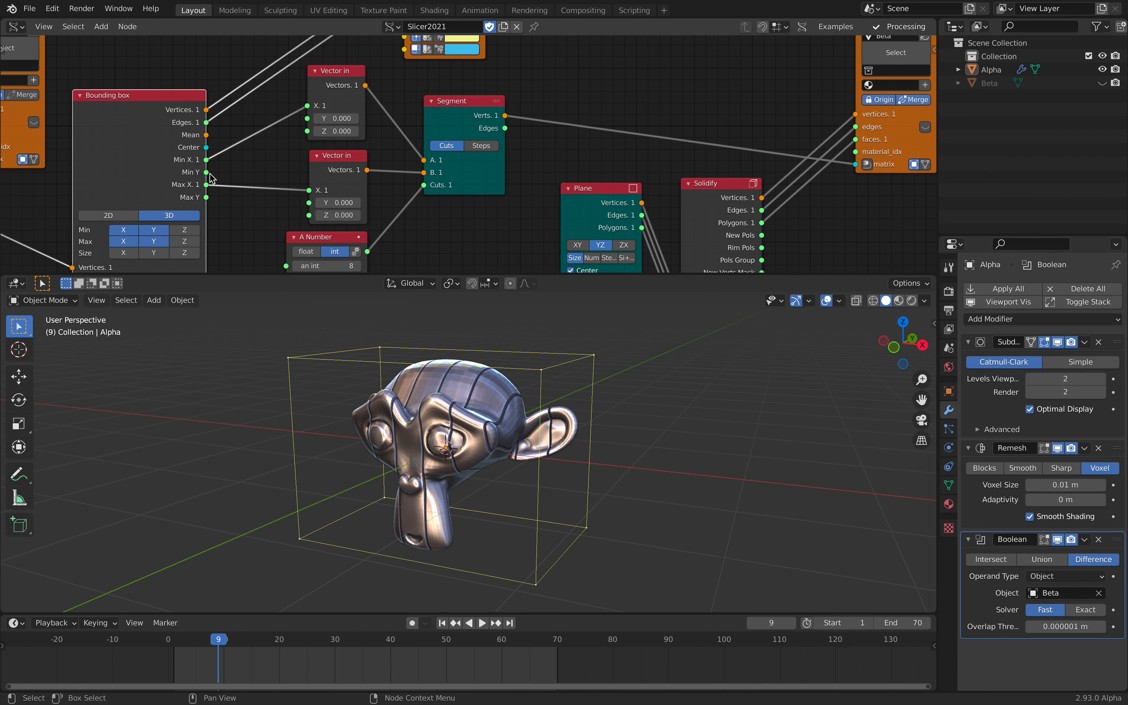
Replace the Min X and Max X links with Min Y and Max Y linked to the Y inputs of the two Vector in nodes
{"action": "left_click_drag", "start_coordinate": [307, 106], "coordinate": [277, 187]}
{"action": "left_click_drag", "start_coordinate": [208, 179], "coordinate": [260, 135]}
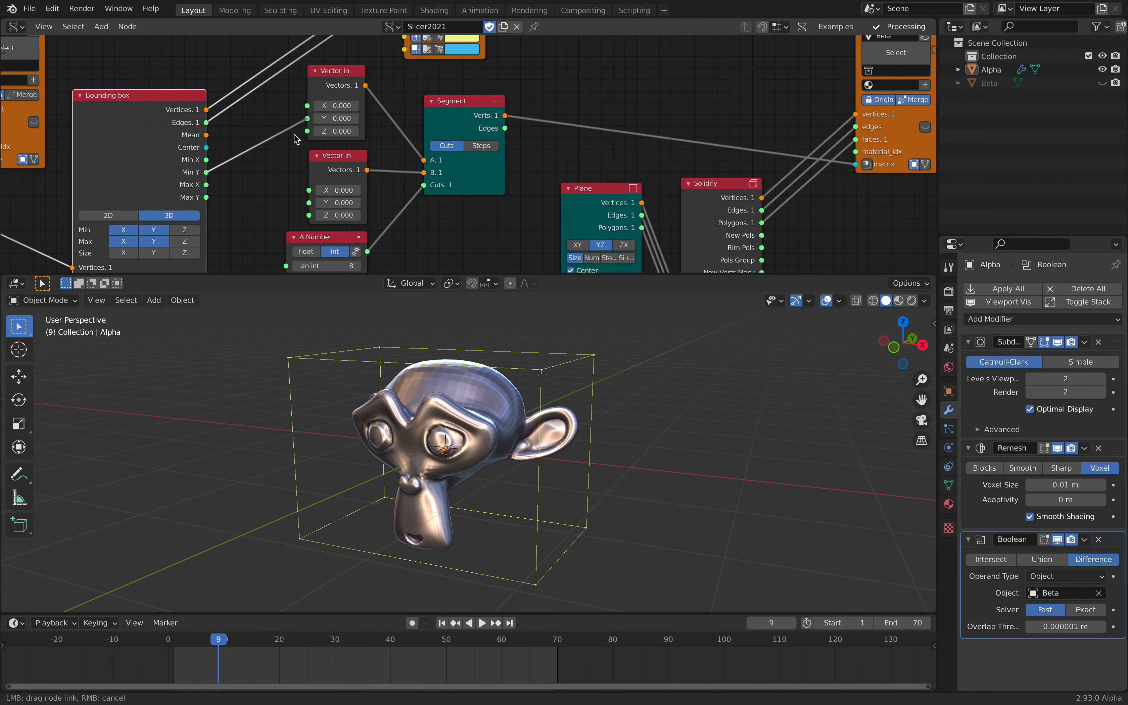
{"action": "left_click_drag", "start_coordinate": [207, 197], "coordinate": [308, 203]}
{"action": "middle_click_drag", "start_coordinate": [390, 453], "coordinate": [468, 435]}
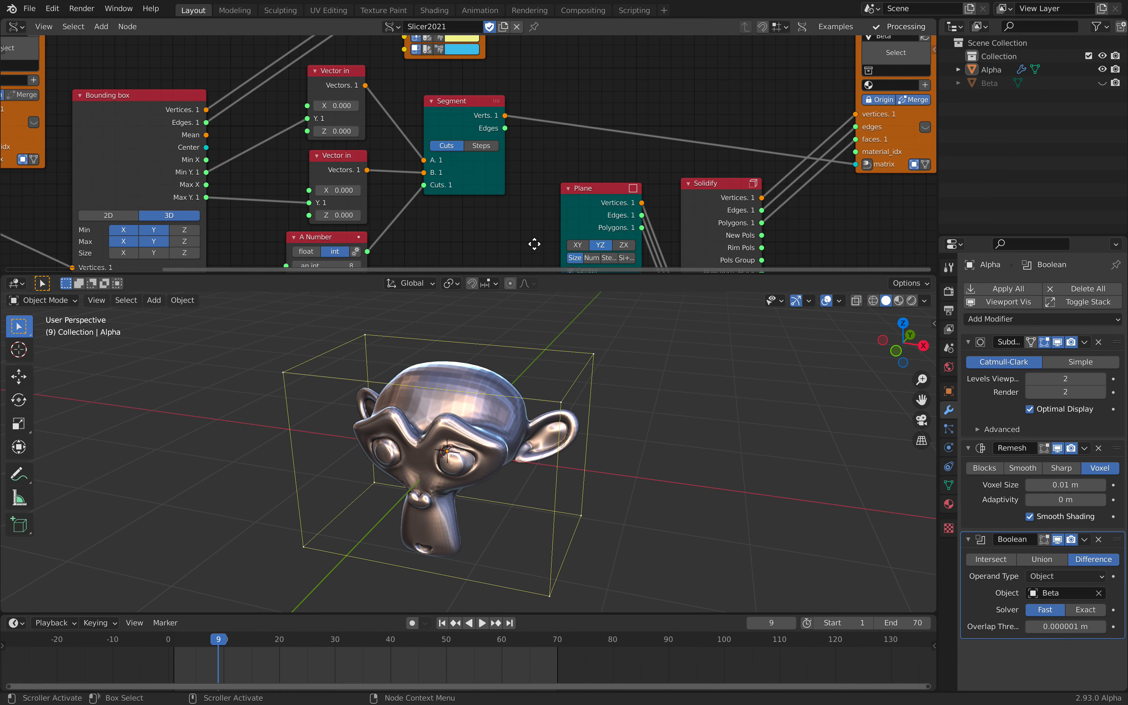
Switch the Plane node's orientation to ZX so the cutting planes follow the Y direction
{"action": "middle_click_drag", "start_coordinate": [534, 245], "coordinate": [521, 160]}
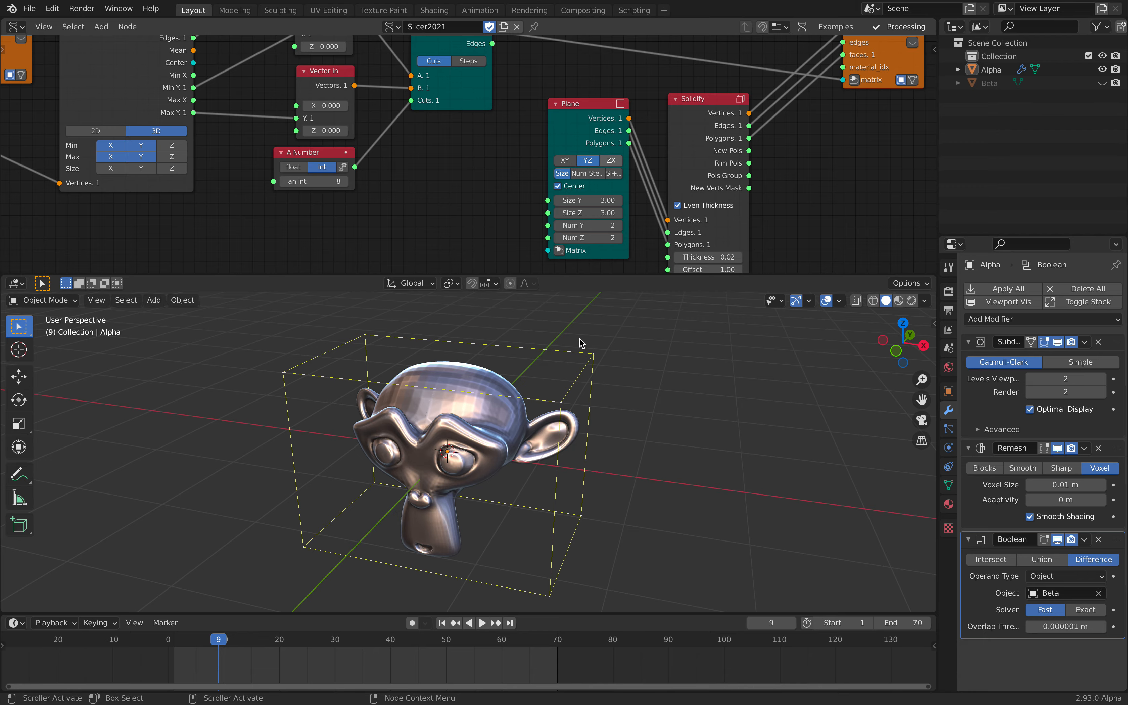
{"action": "middle_click_drag", "start_coordinate": [586, 369], "coordinate": [508, 354]}
{"action": "scroll", "coordinate": [501, 169], "scroll_direction": "down", "scroll_amount": 1}
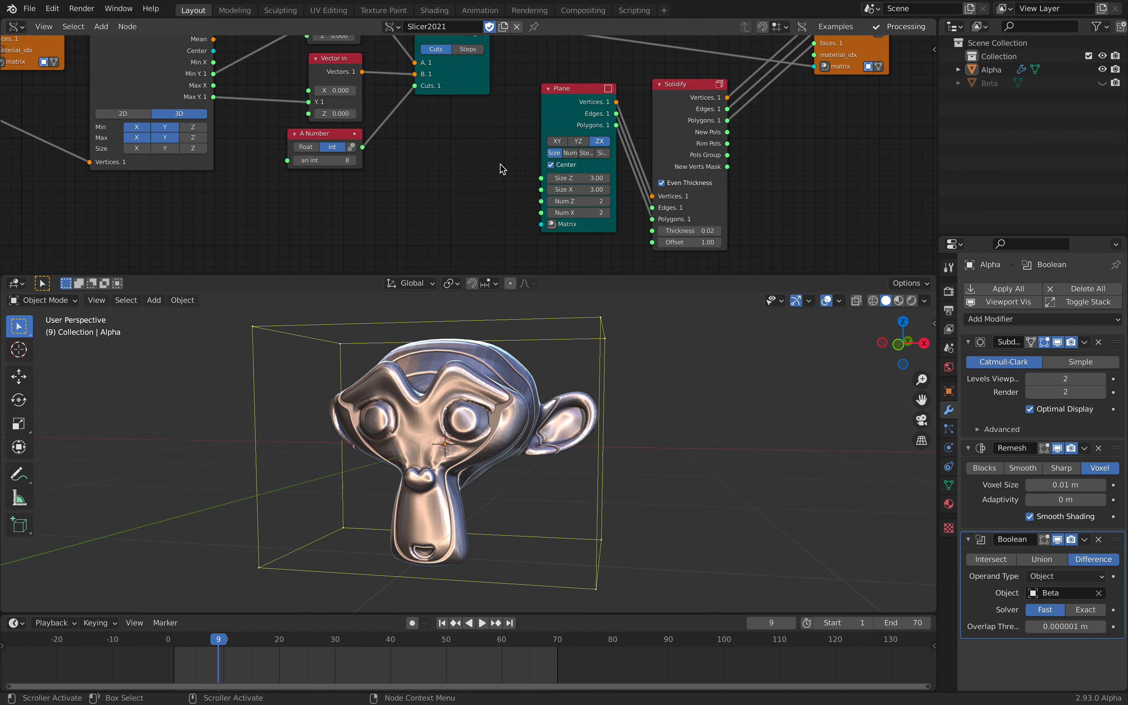
Examine the whole slicer node tree and the cuts across the head from an oblique angle
{"action": "middle_click_drag", "start_coordinate": [501, 165], "coordinate": [502, 179]}
{"action": "left_click_drag", "start_coordinate": [576, 117], "coordinate": [578, 112]}
{"action": "scroll", "coordinate": [515, 106], "scroll_direction": "down", "scroll_amount": 3}
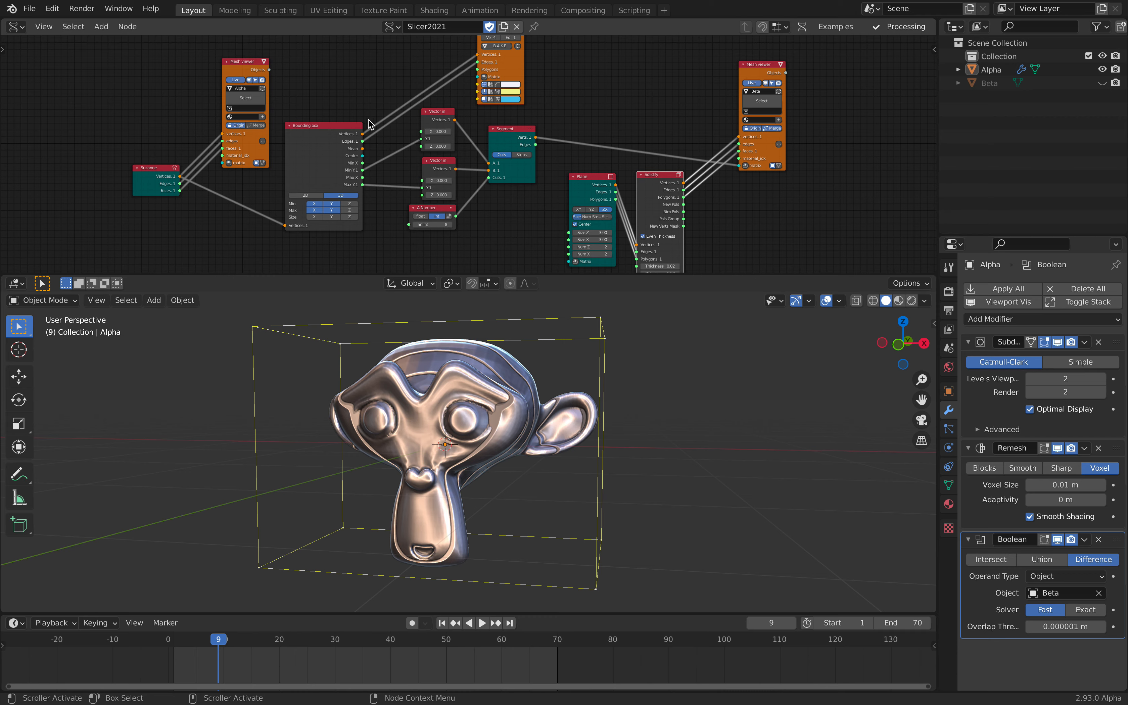
{"action": "mouse_move", "coordinate": [545, 326]}
{"action": "middle_mouse_down"}
{"action": "mouse_move", "coordinate": [649, 334]}
{"action": "mouse_move", "coordinate": [530, 329]}
{"action": "mouse_move", "coordinate": [554, 329]}
{"action": "middle_mouse_up"}
{"action": "middle_click_drag", "start_coordinate": [443, 354], "coordinate": [387, 354]}
{"action": "middle_click_drag", "start_coordinate": [251, 166], "coordinate": [272, 171]}
Open the recent file containing the BoundingBoxSlab node tree without saving the changes to the current file
{"action": "left_click", "coordinate": [29, 8]}
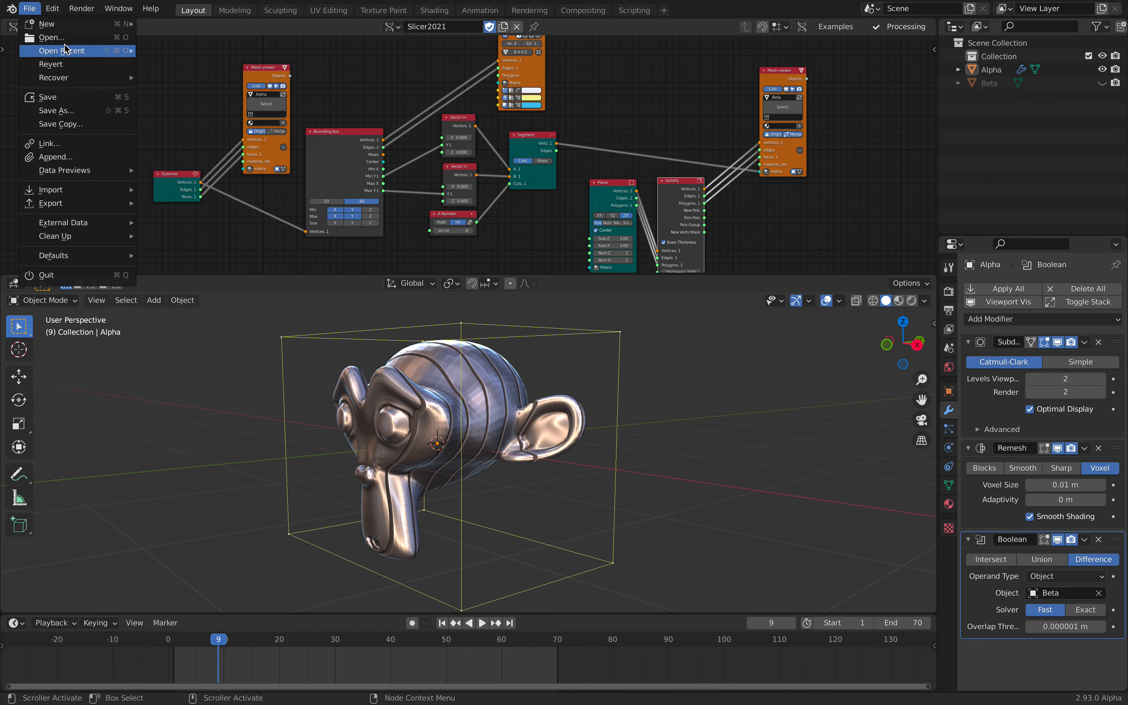
{"action": "mouse_move", "coordinate": [68, 50]}
{"action": "left_click", "coordinate": [180, 65]}
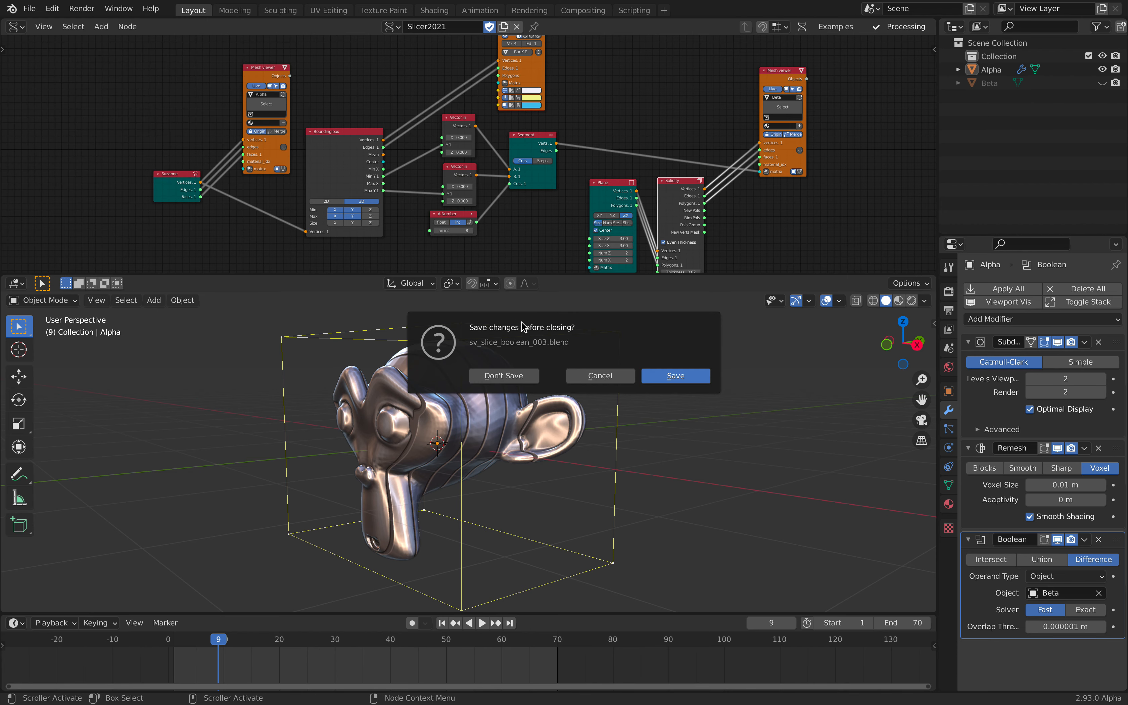
{"action": "left_click", "coordinate": [527, 375]}
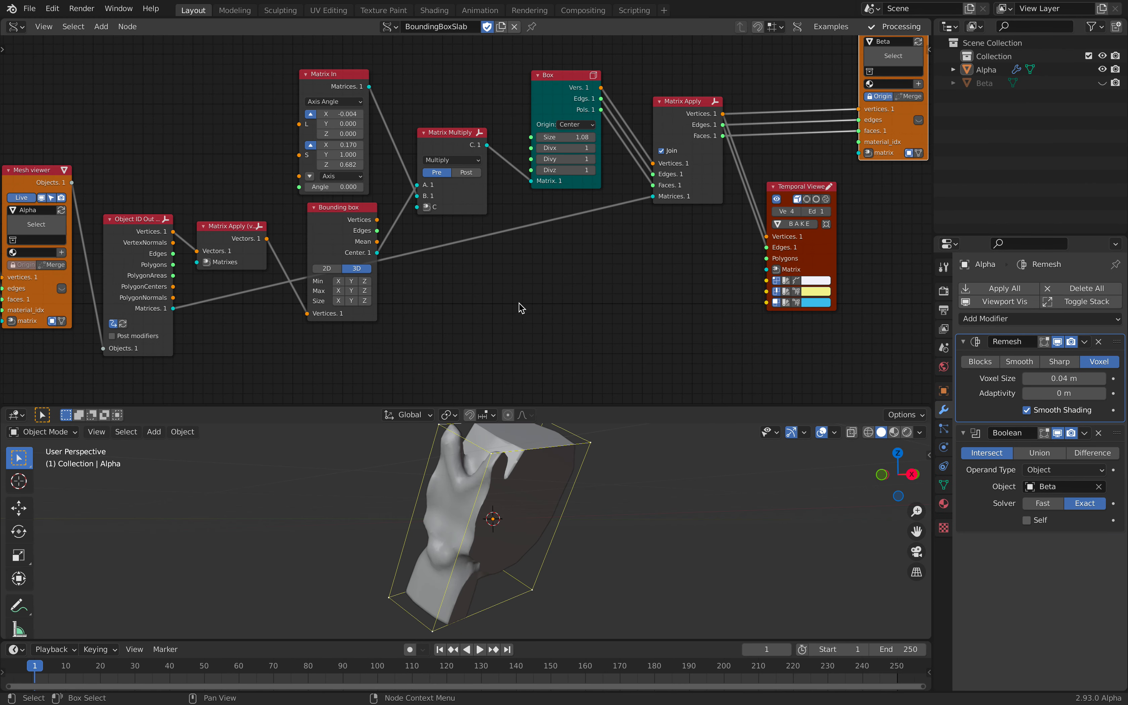
Enlarge the 3D viewport beneath the node editor and view the Alpha slab from its other side
{"action": "middle_click_drag", "start_coordinate": [508, 446], "coordinate": [607, 445]}
{"action": "left_click_drag", "start_coordinate": [610, 405], "coordinate": [610, 310]}
{"action": "middle_click_drag", "start_coordinate": [601, 354], "coordinate": [586, 453]}
{"action": "mouse_move", "coordinate": [483, 241]}
{"action": "middle_mouse_down"}
{"action": "mouse_move", "coordinate": [514, 232]}
{"action": "mouse_move", "coordinate": [501, 244]}
{"action": "middle_mouse_up"}
{"action": "middle_click_drag", "start_coordinate": [382, 202], "coordinate": [428, 203]}
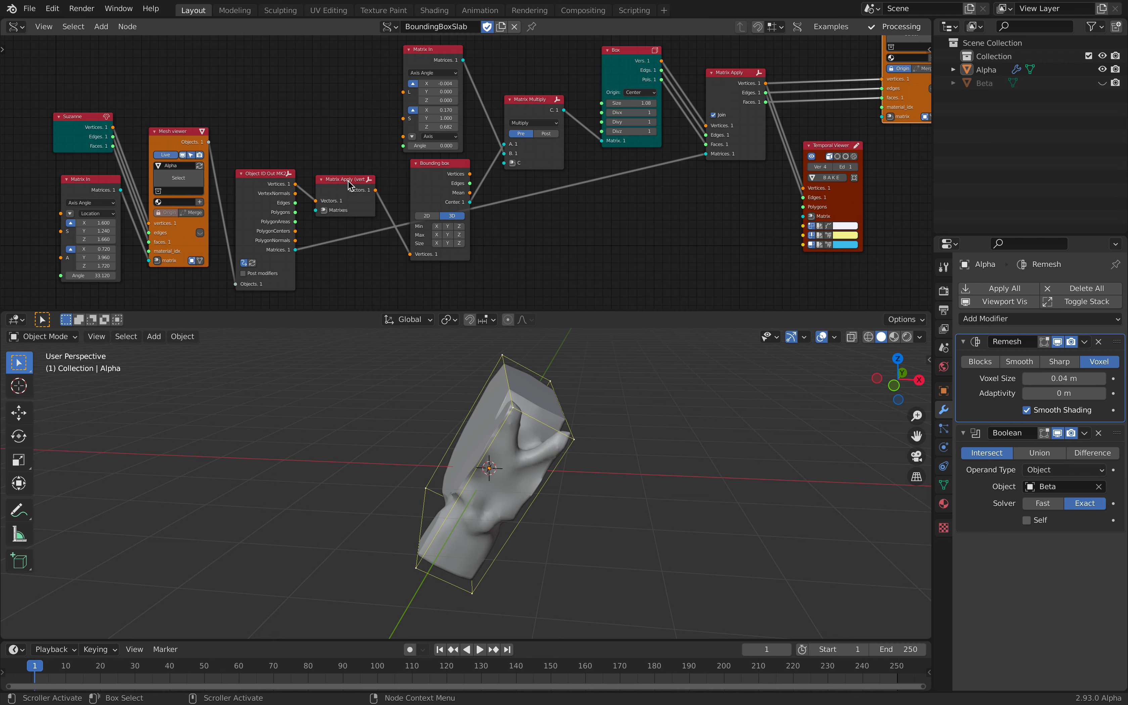
Move the Suzanne node and the Matrix In node beneath it farther away from Alpha's Mesh viewer node
{"action": "left_click_drag", "start_coordinate": [422, 59], "coordinate": [421, 52]}
{"action": "middle_click_drag", "start_coordinate": [303, 171], "coordinate": [297, 179]}
{"action": "left_click_drag", "start_coordinate": [68, 129], "coordinate": [75, 118]}
{"action": "left_click_drag", "start_coordinate": [92, 191], "coordinate": [75, 185]}
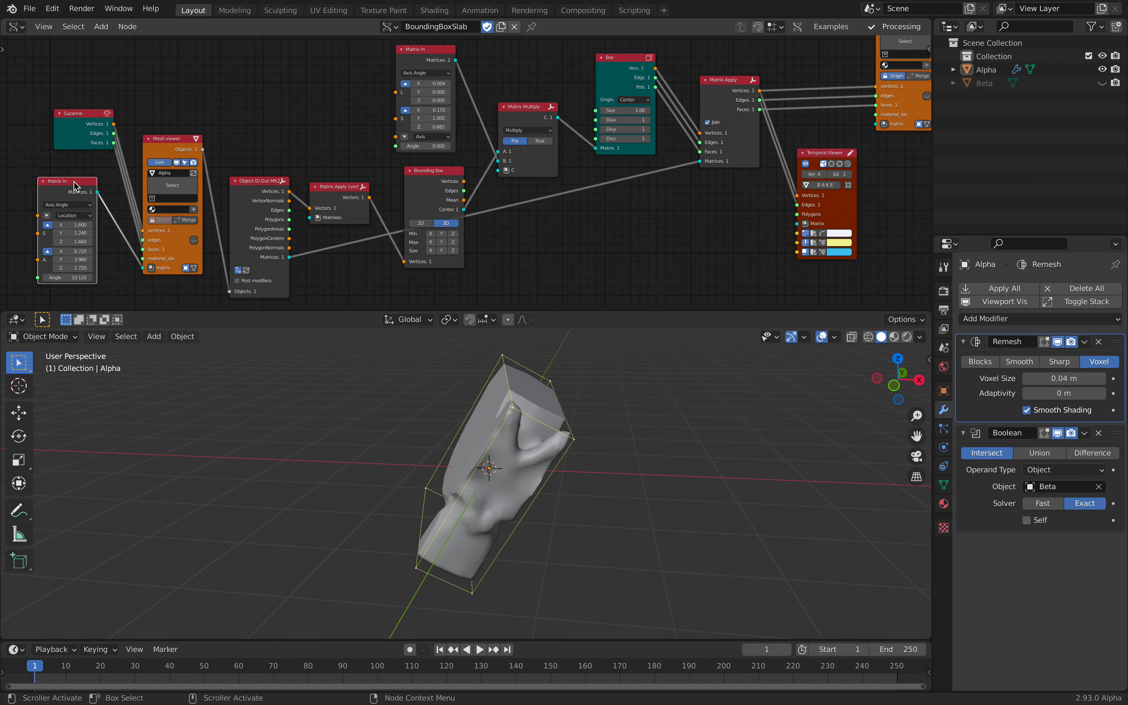
{"action": "mouse_move", "coordinate": [242, 401]}
{"action": "middle_mouse_down"}
{"action": "mouse_move", "coordinate": [263, 401]}
{"action": "mouse_move", "coordinate": [236, 399]}
{"action": "middle_mouse_up"}
{"action": "middle_click_drag", "start_coordinate": [126, 166], "coordinate": [131, 164]}
{"action": "scroll", "coordinate": [140, 154], "scroll_direction": "up", "scroll_amount": 2}
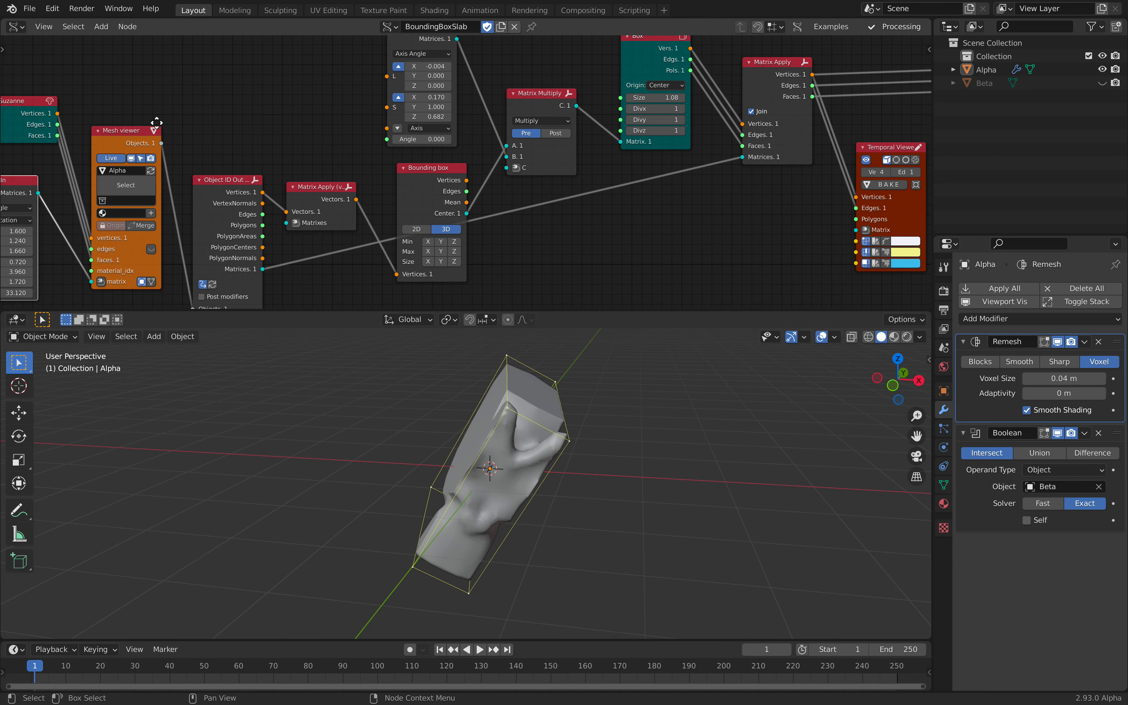
{"action": "middle_click_drag", "start_coordinate": [156, 121], "coordinate": [395, 100]}
{"action": "scroll", "coordinate": [257, 122], "scroll_direction": "up", "scroll_amount": 1}
{"action": "scroll", "coordinate": [255, 116], "scroll_direction": "up", "scroll_amount": 1}
{"action": "middle_click_drag", "start_coordinate": [252, 112], "coordinate": [300, 100]}
{"action": "left_click_drag", "start_coordinate": [281, 78], "coordinate": [226, 73]}
{"action": "left_click_drag", "start_coordinate": [261, 147], "coordinate": [220, 136]}
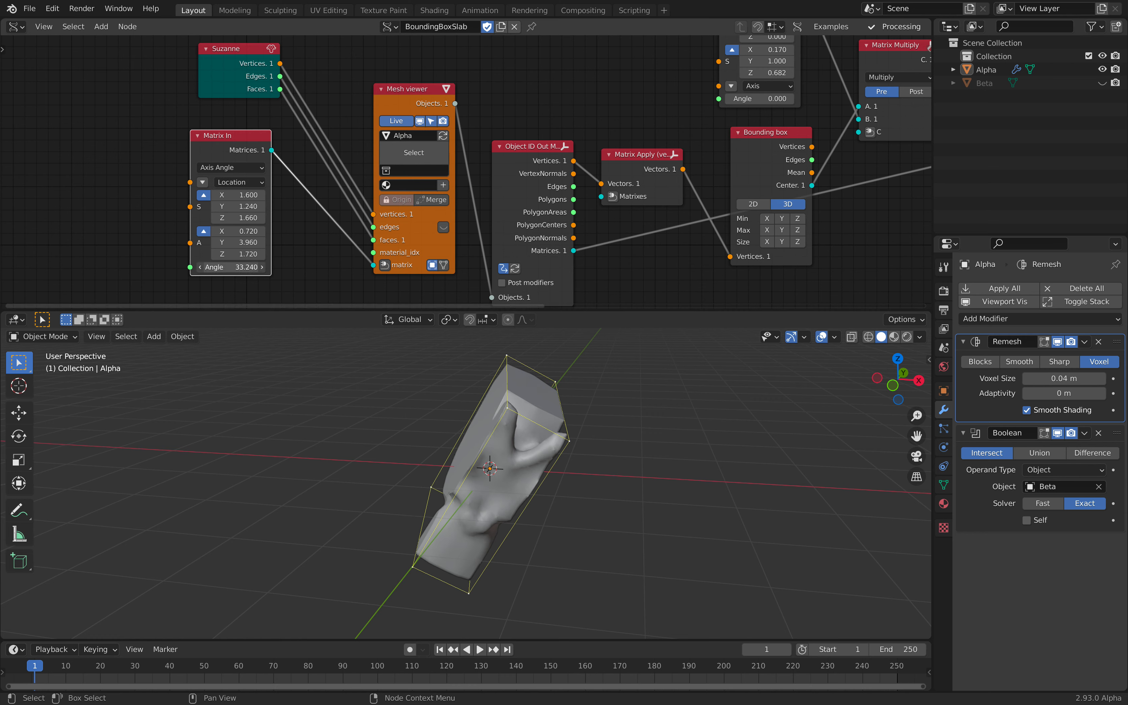
Set the Angle of the Matrix In node feeding Alpha's Mesh viewer to -13.5 and view the rotated slab
{"action": "left_click_drag", "start_coordinate": [231, 266], "coordinate": [357, 289]}
{"action": "middle_click_drag", "start_coordinate": [525, 446], "coordinate": [473, 372]}
{"action": "middle_click_drag", "start_coordinate": [546, 434], "coordinate": [602, 403]}
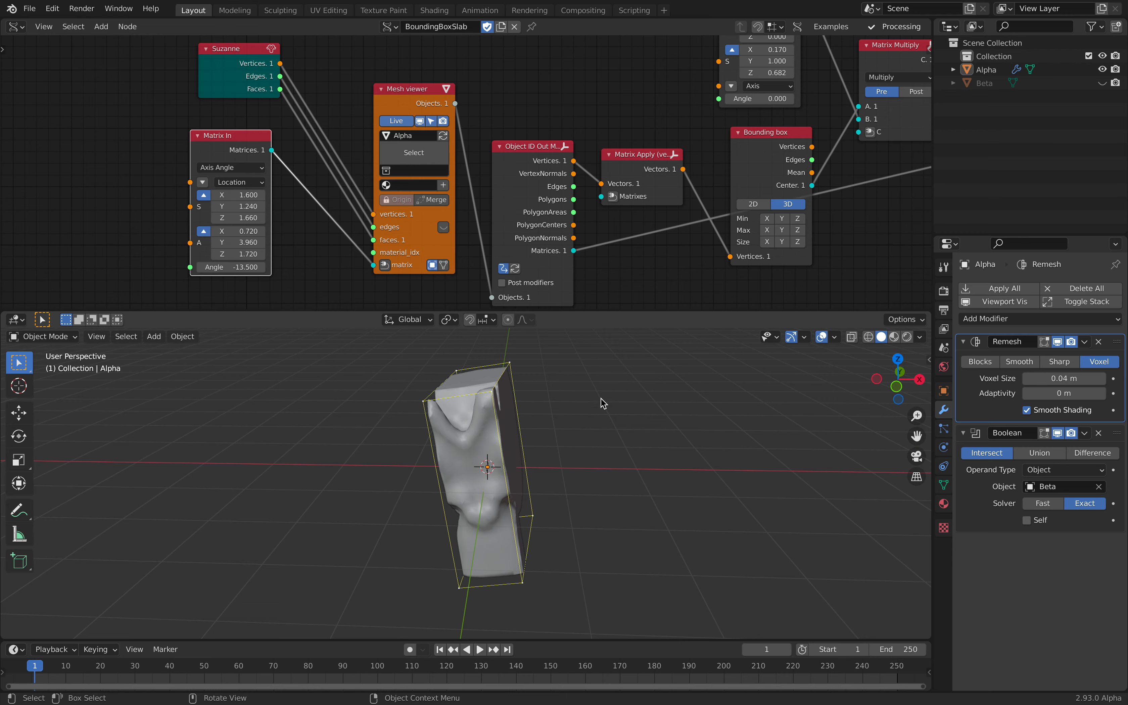
{"action": "middle_click_drag", "start_coordinate": [486, 471], "coordinate": [370, 402]}
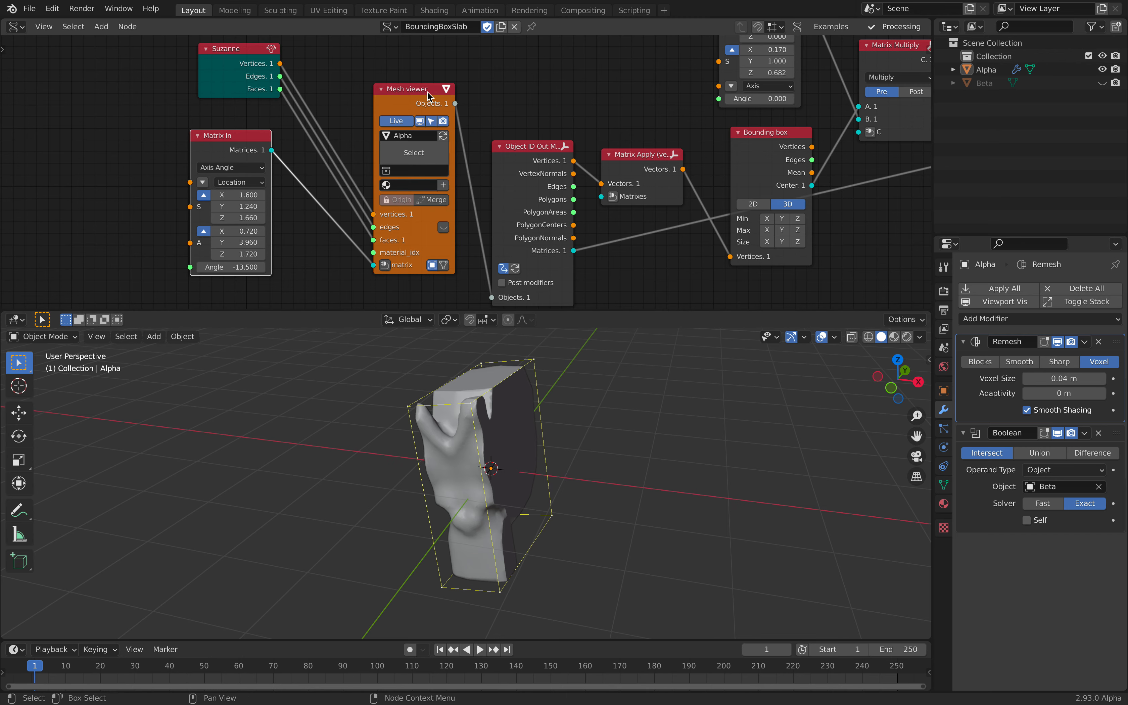
Examine the node chain from Alpha's Mesh viewer through Object ID Out and Matrix Apply to the Bounding box node
{"action": "left_click_drag", "start_coordinate": [427, 91], "coordinate": [397, 82]}
{"action": "middle_click_drag", "start_coordinate": [433, 89], "coordinate": [368, 96]}
{"action": "mouse_move", "coordinate": [190, 63]}
{"action": "left_mouse_down"}
{"action": "mouse_move", "coordinate": [174, 62]}
{"action": "mouse_move", "coordinate": [184, 70]}
{"action": "left_mouse_up"}
{"action": "left_click_drag", "start_coordinate": [316, 86], "coordinate": [299, 65]}
{"action": "middle_click_drag", "start_coordinate": [418, 153], "coordinate": [327, 123]}
{"action": "left_click_drag", "start_coordinate": [380, 124], "coordinate": [341, 132]}
{"action": "left_click_drag", "start_coordinate": [461, 134], "coordinate": [441, 117]}
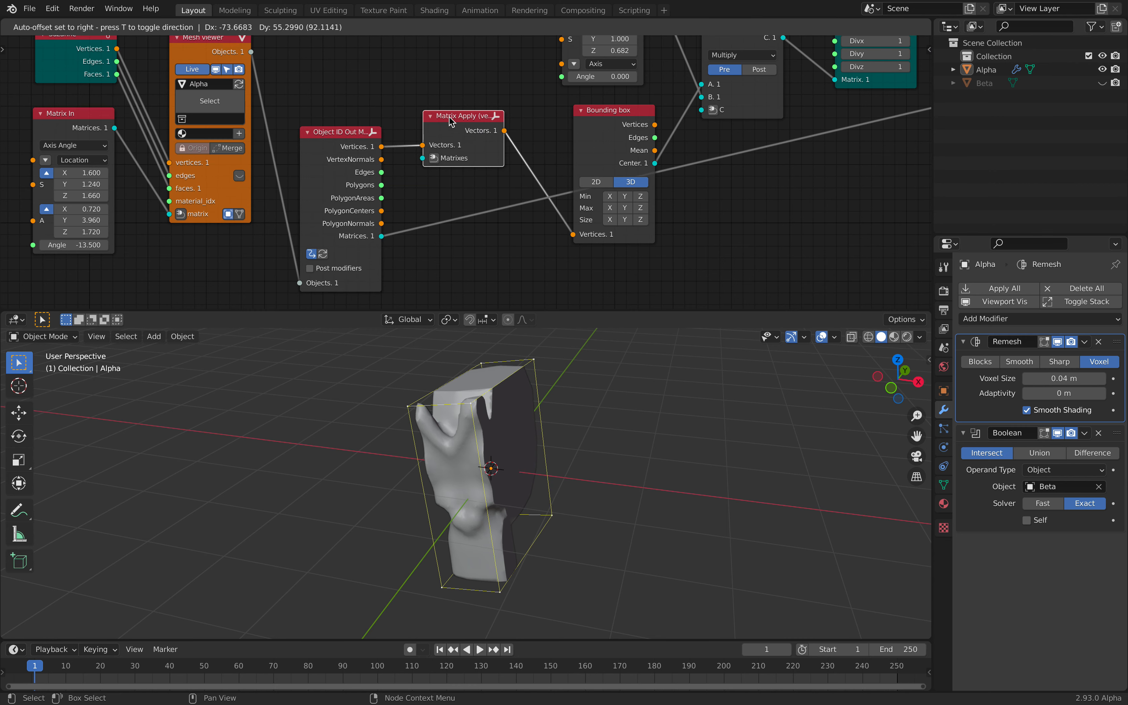
{"action": "middle_click_drag", "start_coordinate": [440, 117], "coordinate": [328, 159]}
{"action": "left_click_drag", "start_coordinate": [516, 185], "coordinate": [504, 183]}
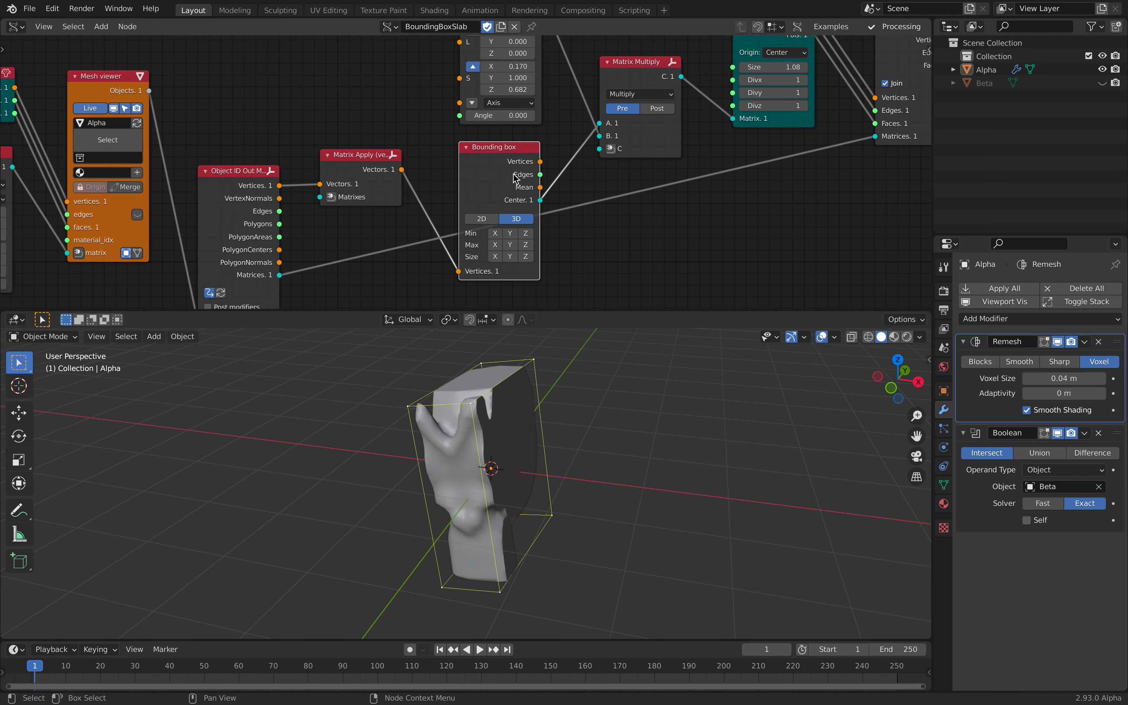
{"action": "middle_click_drag", "start_coordinate": [479, 164], "coordinate": [409, 218]}
{"action": "middle_click_drag", "start_coordinate": [400, 270], "coordinate": [463, 213]}
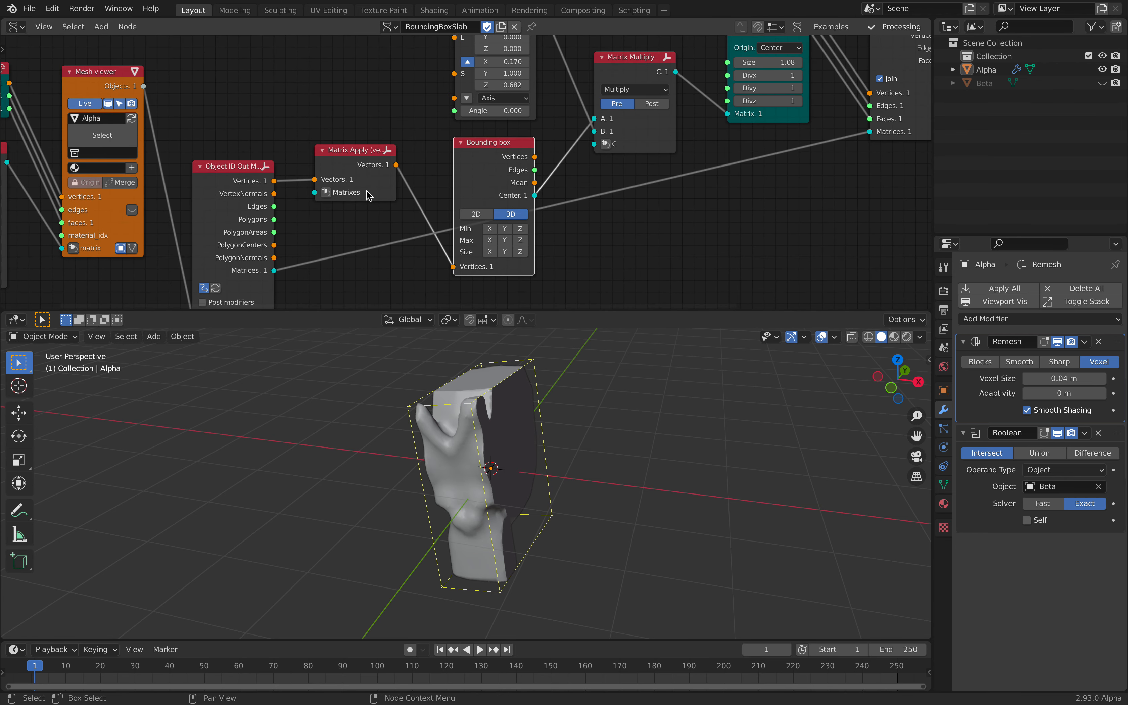
{"action": "left_click_drag", "start_coordinate": [339, 162], "coordinate": [322, 161]}
Examine how the second Matrix In and the bounding box centre feed Matrix Multiply, Box and Matrix Apply
{"action": "middle_click_drag", "start_coordinate": [445, 137], "coordinate": [327, 230]}
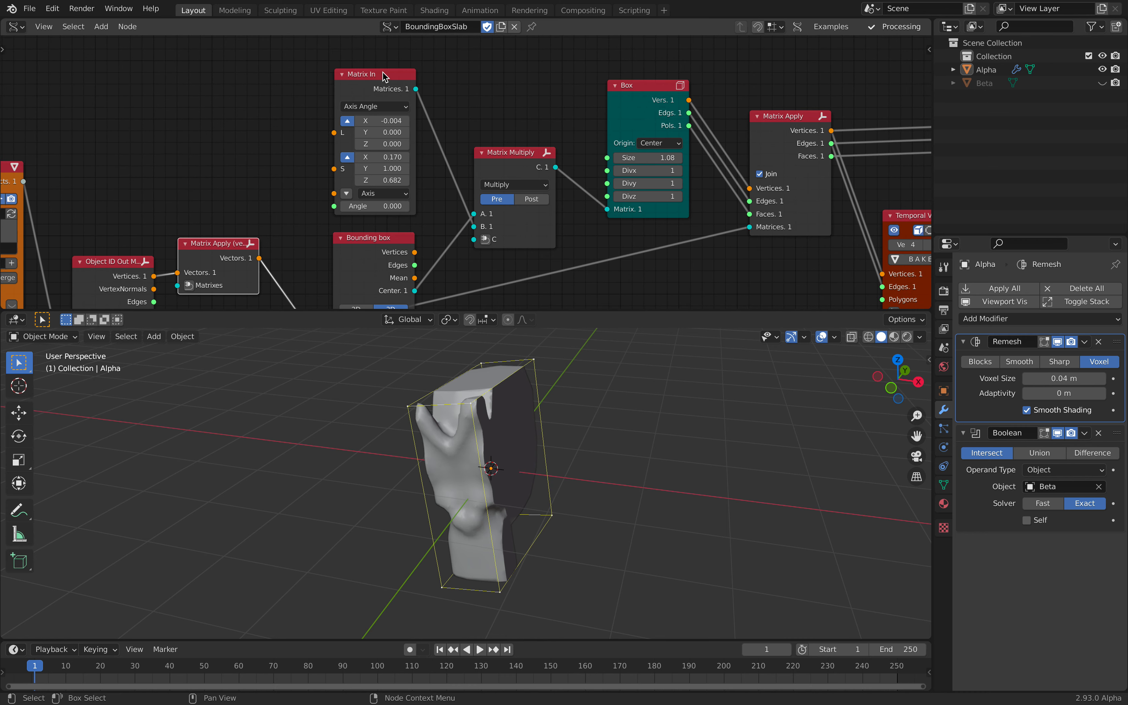
{"action": "left_click_drag", "start_coordinate": [382, 76], "coordinate": [379, 71]}
{"action": "middle_click_drag", "start_coordinate": [434, 151], "coordinate": [430, 139]}
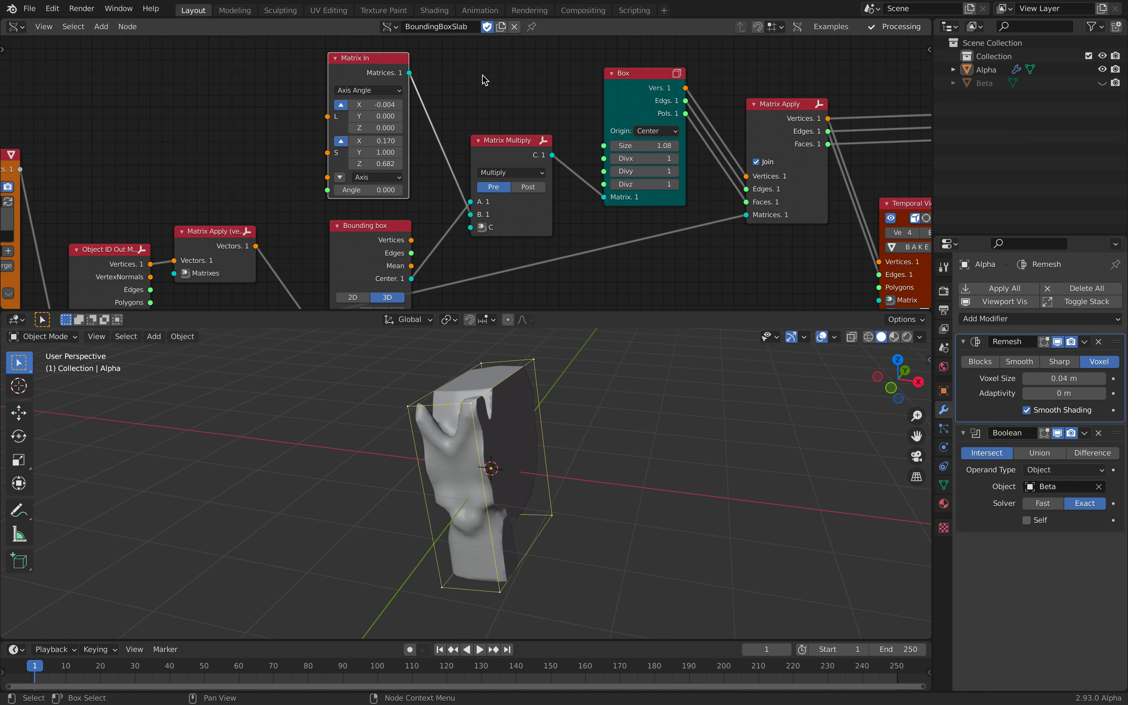
{"action": "middle_click_drag", "start_coordinate": [476, 107], "coordinate": [482, 105]}
{"action": "middle_click_drag", "start_coordinate": [580, 498], "coordinate": [536, 489]}
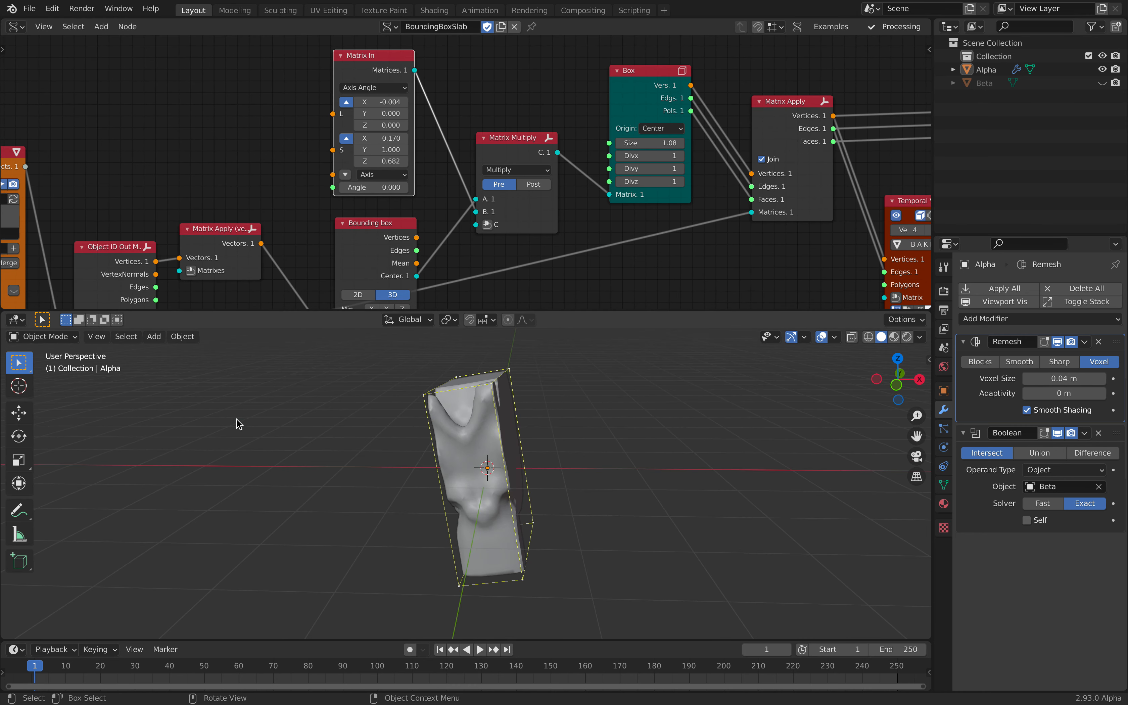
{"action": "middle_click_drag", "start_coordinate": [520, 127], "coordinate": [468, 138]}
{"action": "left_click_drag", "start_coordinate": [468, 138], "coordinate": [463, 126]}
{"action": "middle_click_drag", "start_coordinate": [503, 110], "coordinate": [379, 110]}
{"action": "left_click_drag", "start_coordinate": [483, 71], "coordinate": [471, 67]}
{"action": "mouse_move", "coordinate": [520, 100]}
{"action": "middle_mouse_down"}
{"action": "mouse_move", "coordinate": [501, 104]}
{"action": "mouse_move", "coordinate": [505, 95]}
{"action": "middle_mouse_up"}
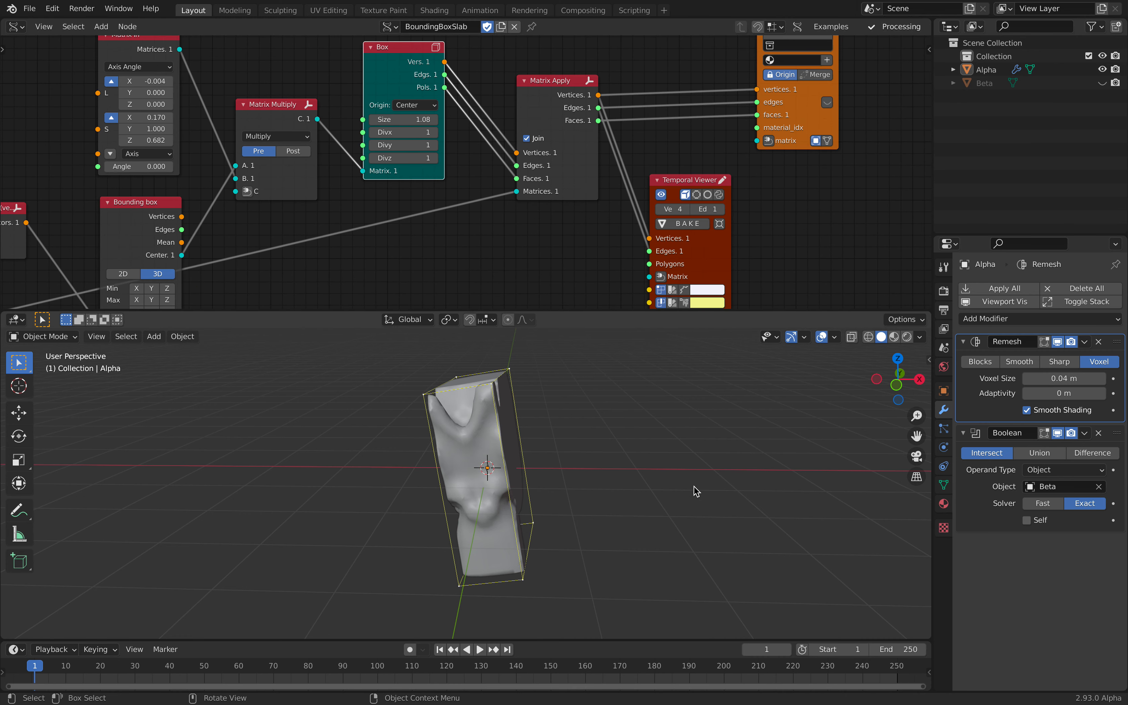
Show the Beta box used by the Boolean modifier, view it from the front, and hide it again
{"action": "middle_click_drag", "start_coordinate": [617, 127], "coordinate": [611, 189]}
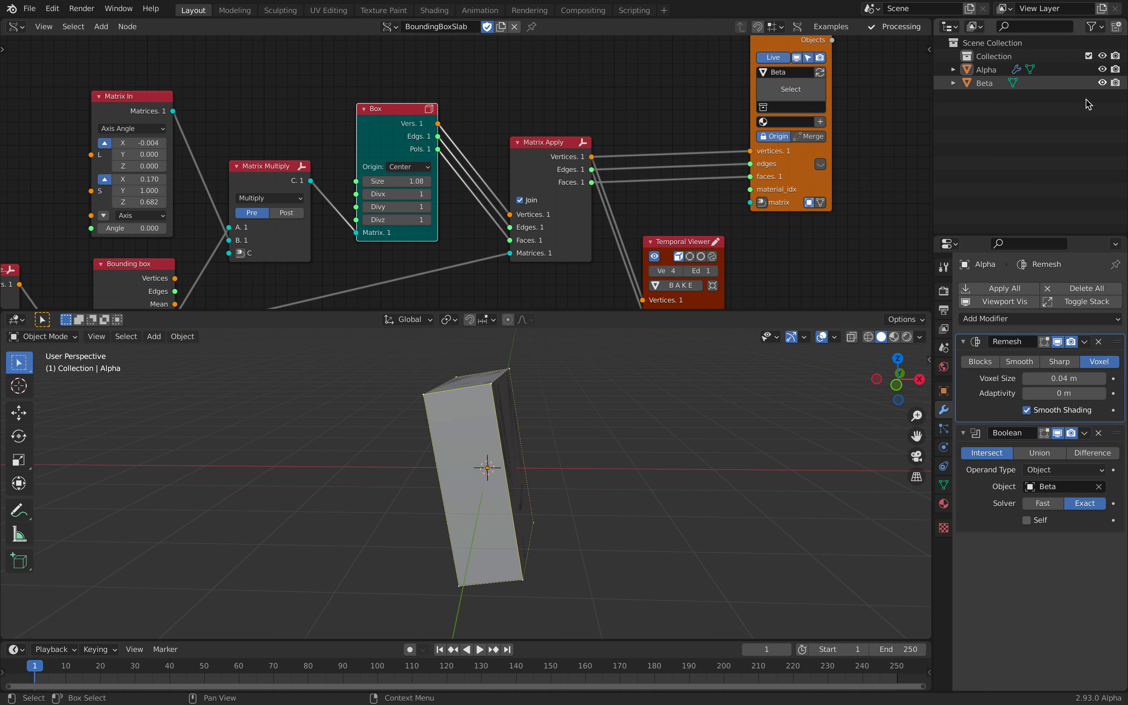
{"action": "middle_click_drag", "start_coordinate": [743, 482], "coordinate": [680, 480]}
{"action": "middle_click_drag", "start_coordinate": [928, 525], "coordinate": [219, 304]}
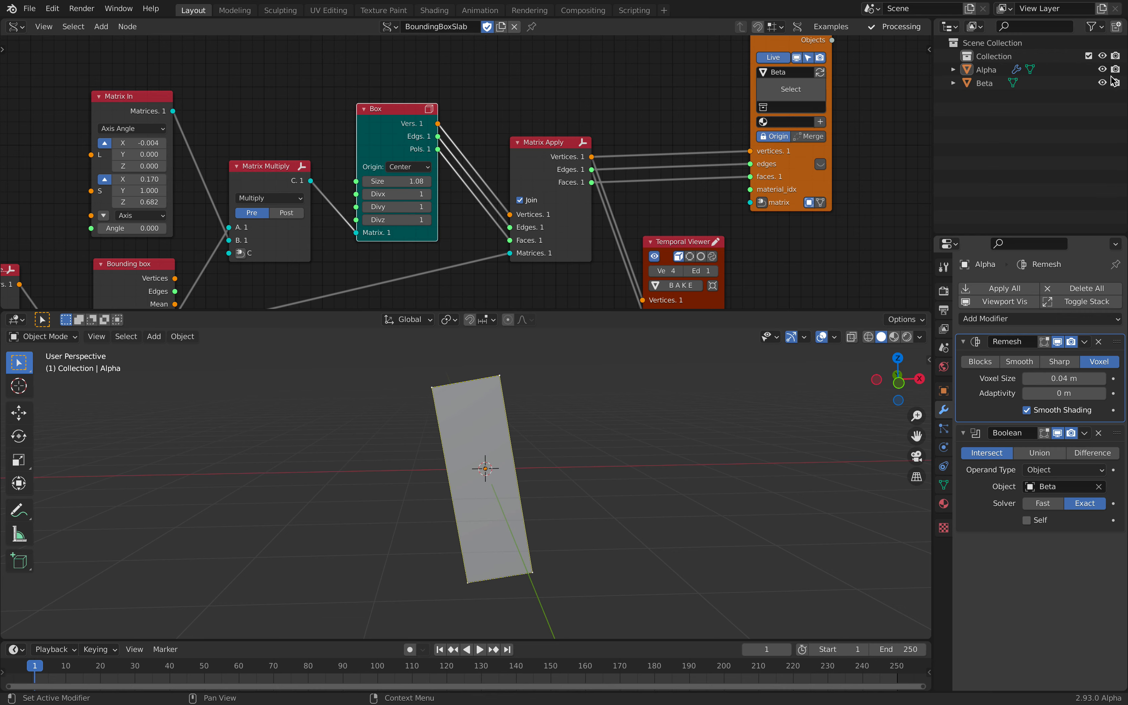
{"action": "left_click", "coordinate": [1103, 83]}
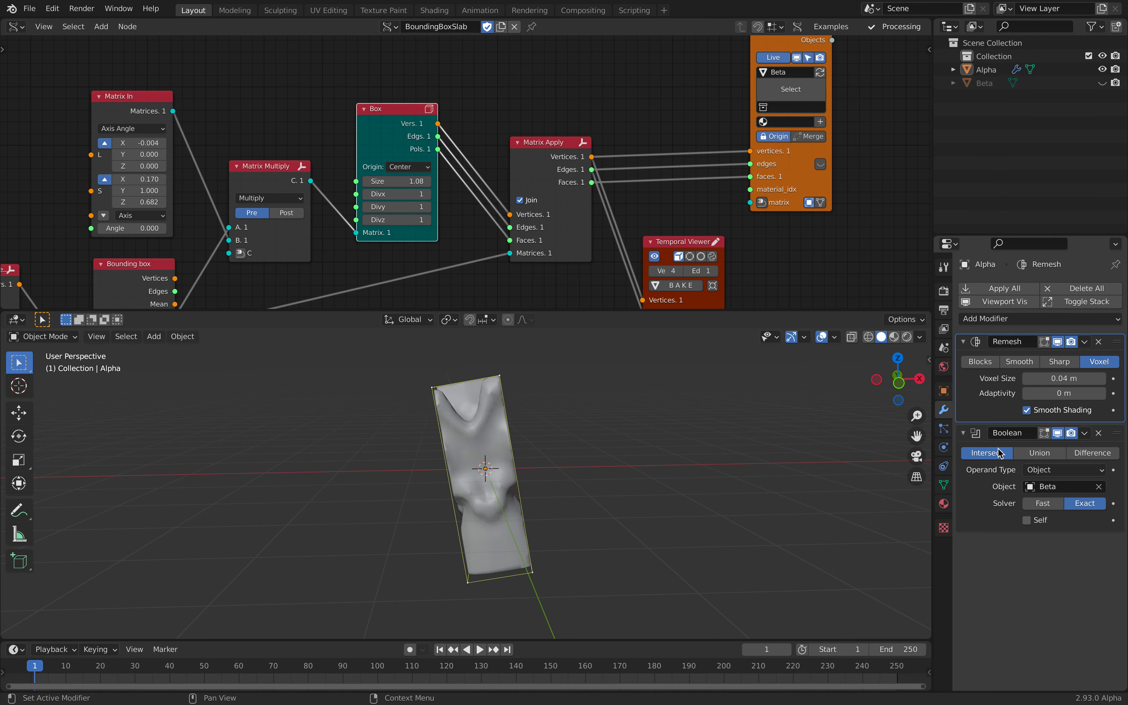
{"action": "middle_click_drag", "start_coordinate": [539, 472], "coordinate": [471, 466]}
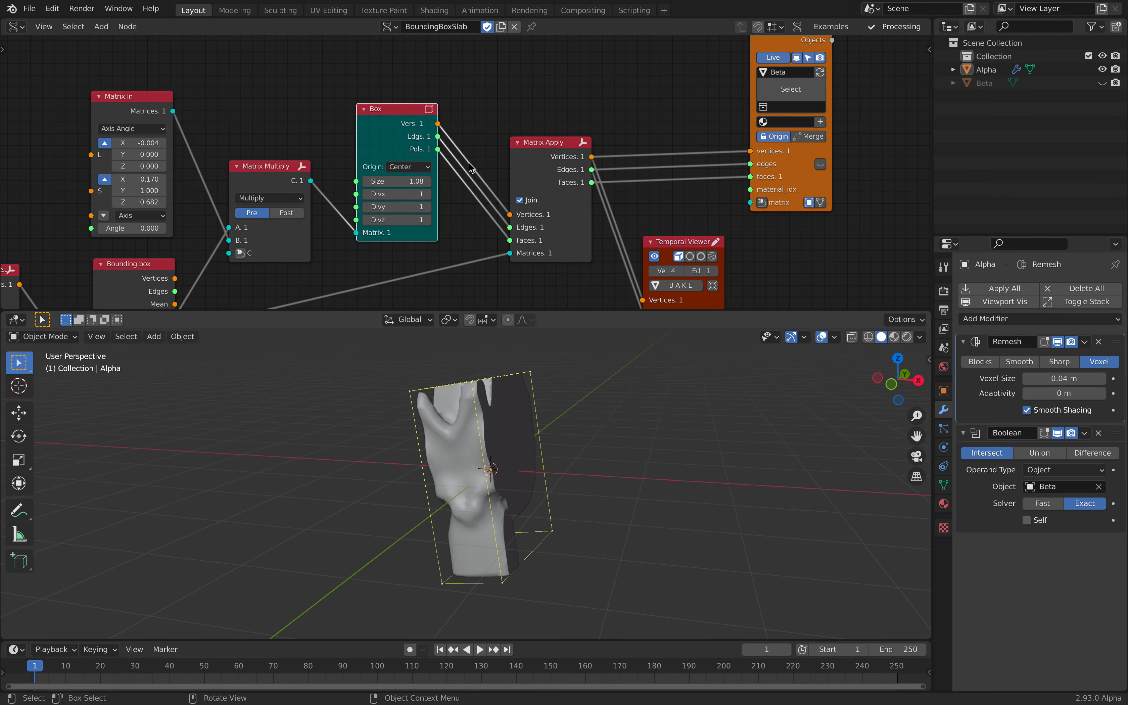
Check the exact Size value of the Box node
{"action": "middle_click_drag", "start_coordinate": [471, 167], "coordinate": [509, 137]}
{"action": "left_click", "coordinate": [450, 151]}
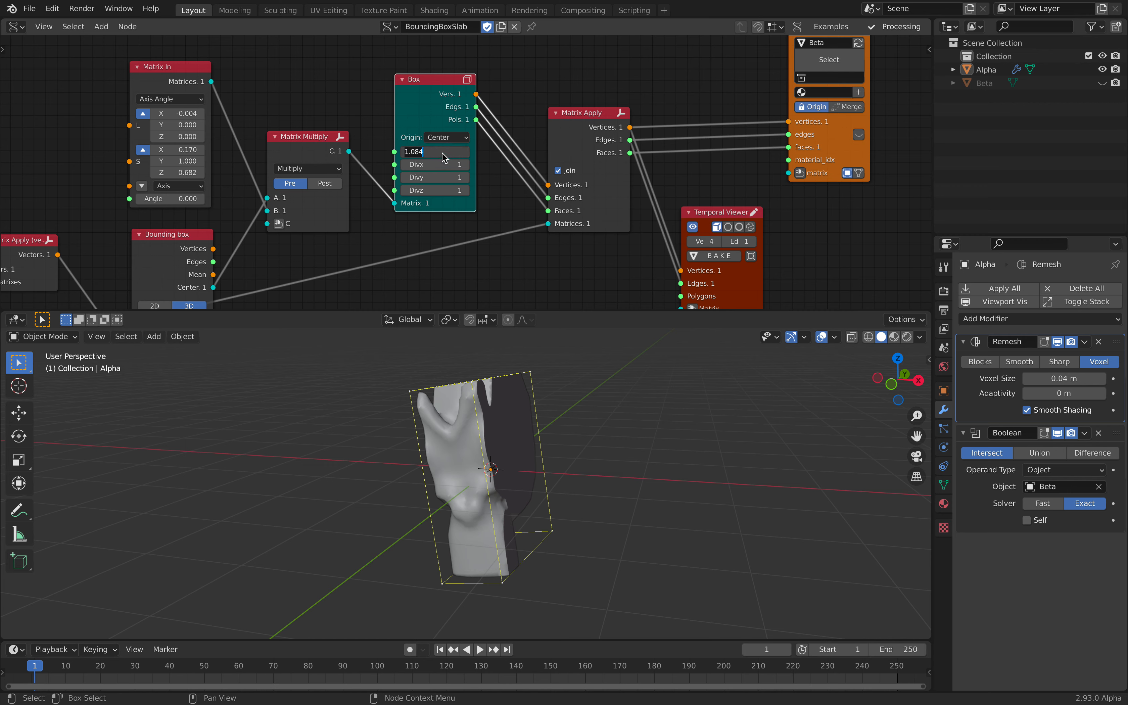
{"action": "key", "text": "Return"}
Set the X, Y and Z location of the Matrix In node feeding Matrix Multiply to 0
{"action": "middle_click_drag", "start_coordinate": [299, 98], "coordinate": [344, 86]}
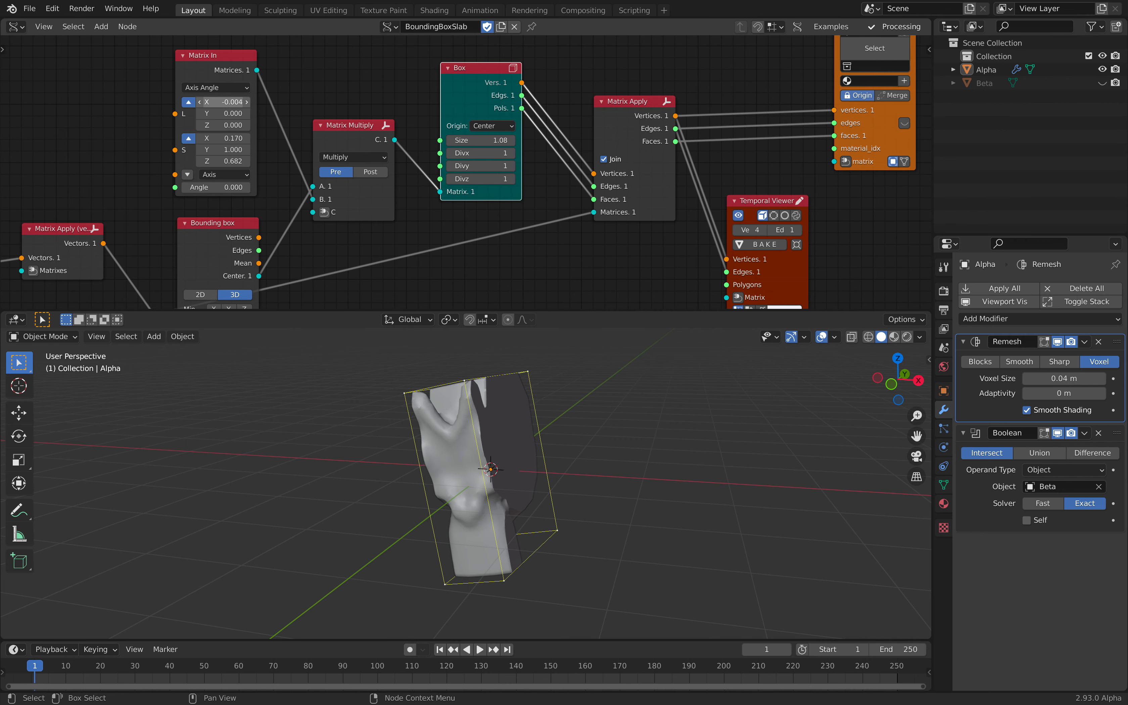
{"action": "left_click_drag", "start_coordinate": [224, 101], "coordinate": [223, 125]}
{"action": "type", "text": "0"}
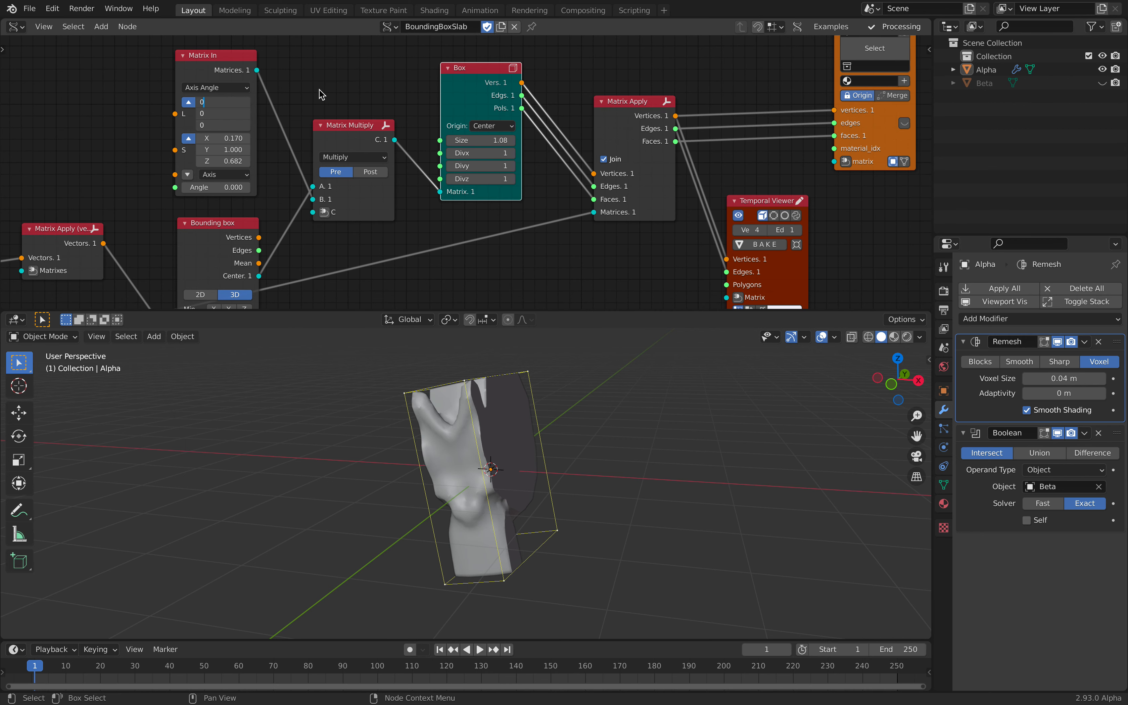
{"action": "key", "text": "Return"}
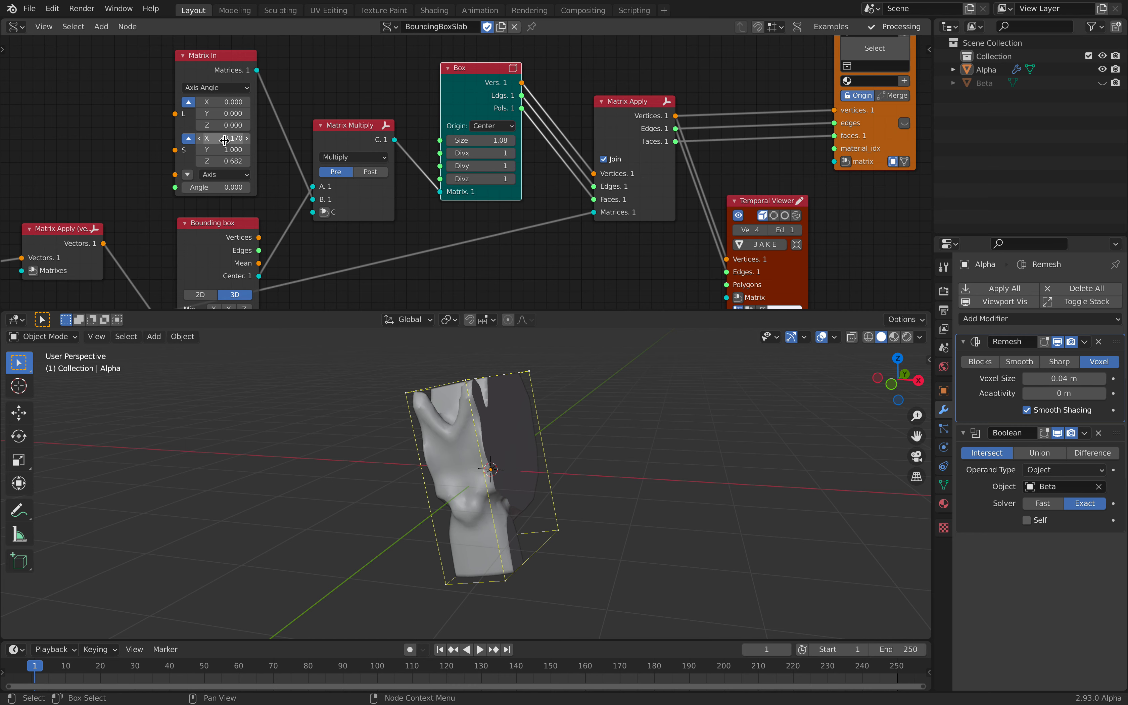
Set that Matrix In node's scale to 1 in X and Y and 0.43 in Z
{"action": "left_click_drag", "start_coordinate": [224, 139], "coordinate": [224, 149]}
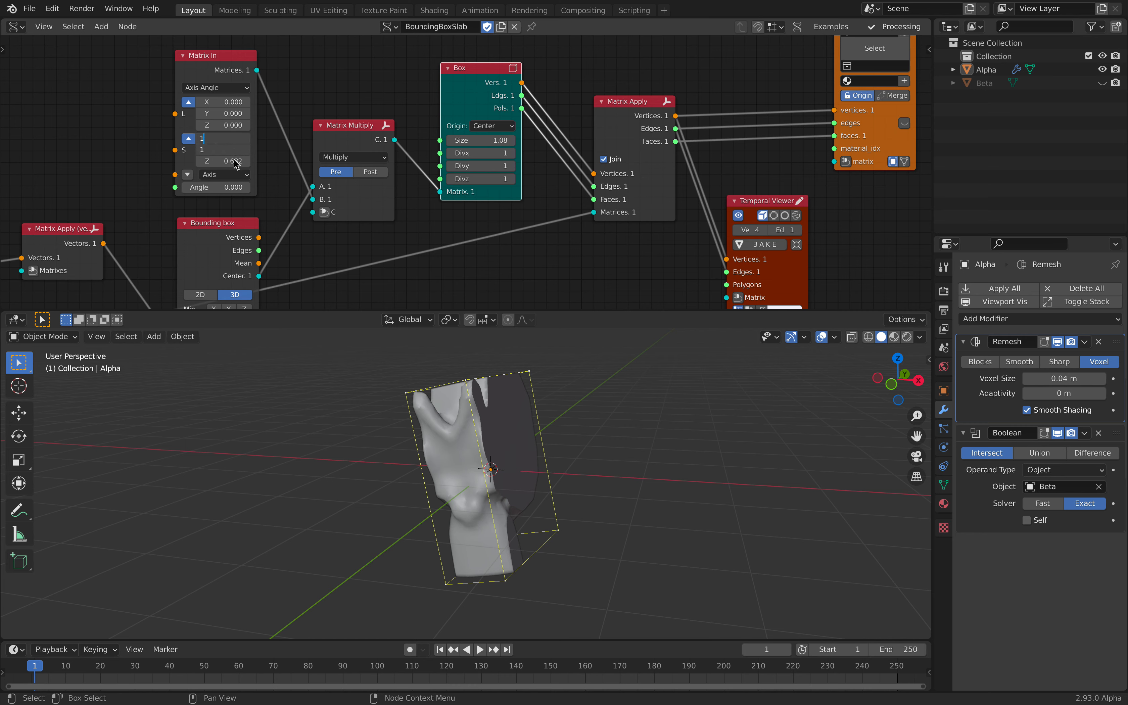
{"action": "key", "text": "Return"}
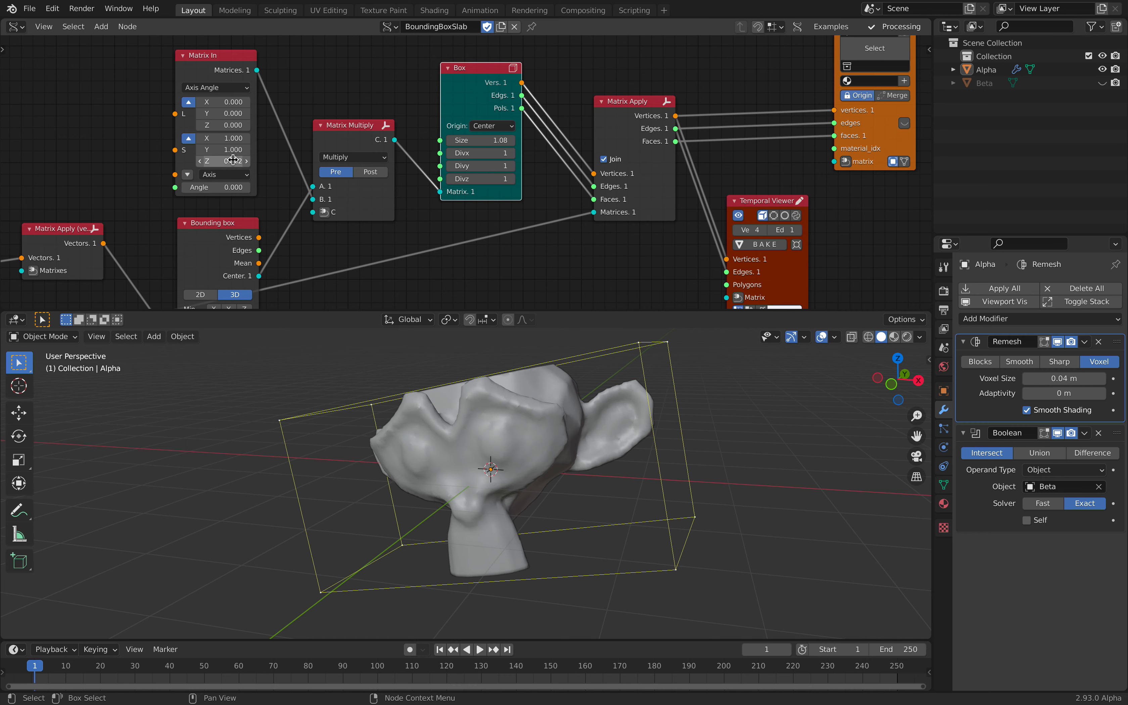
{"action": "middle_click_drag", "start_coordinate": [421, 358], "coordinate": [502, 365]}
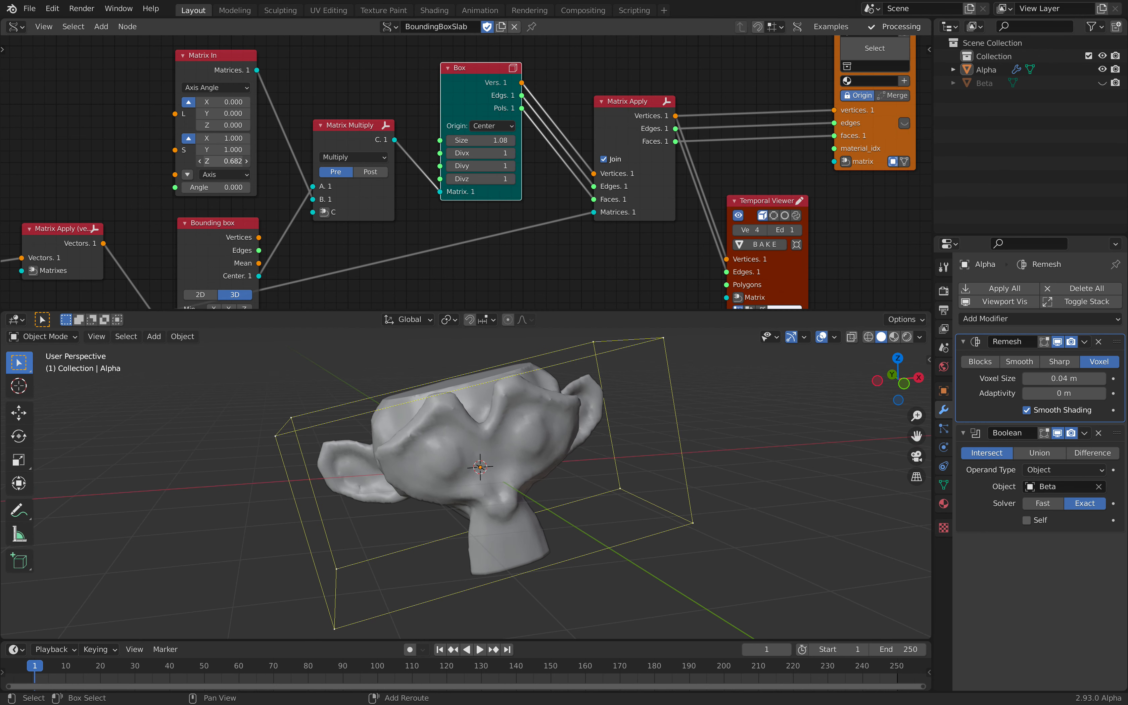
{"action": "left_click_drag", "start_coordinate": [224, 161], "coordinate": [196, 161]}
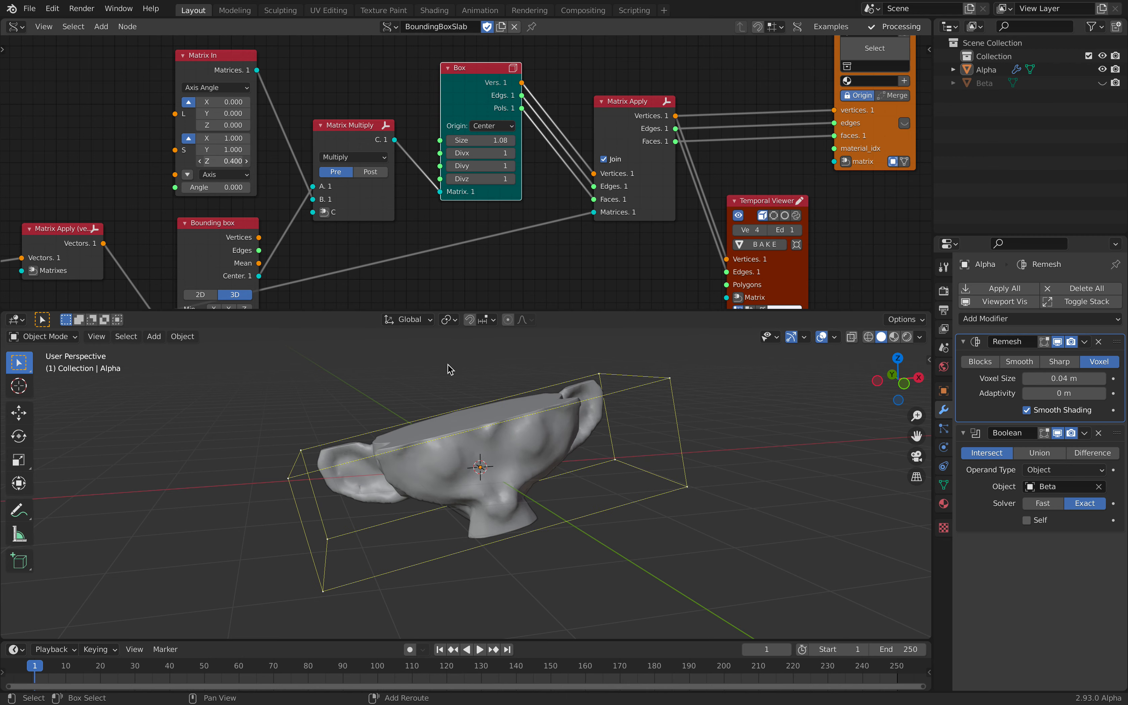
{"action": "middle_click_drag", "start_coordinate": [454, 448], "coordinate": [422, 461]}
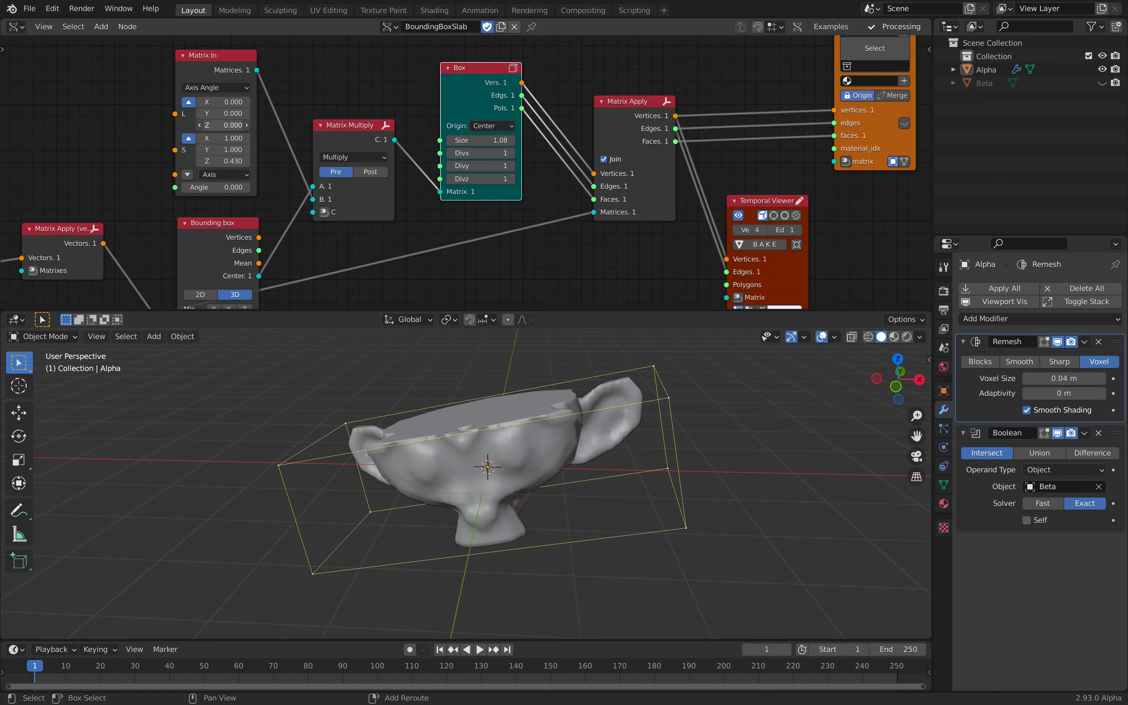
Set the same Matrix In node's Z location to 0.006 and view the cut head from both sides
{"action": "mouse_move", "coordinate": [222, 125]}
{"action": "left_mouse_down"}
{"action": "mouse_move", "coordinate": [251, 125]}
{"action": "mouse_move", "coordinate": [228, 125]}
{"action": "left_mouse_up"}
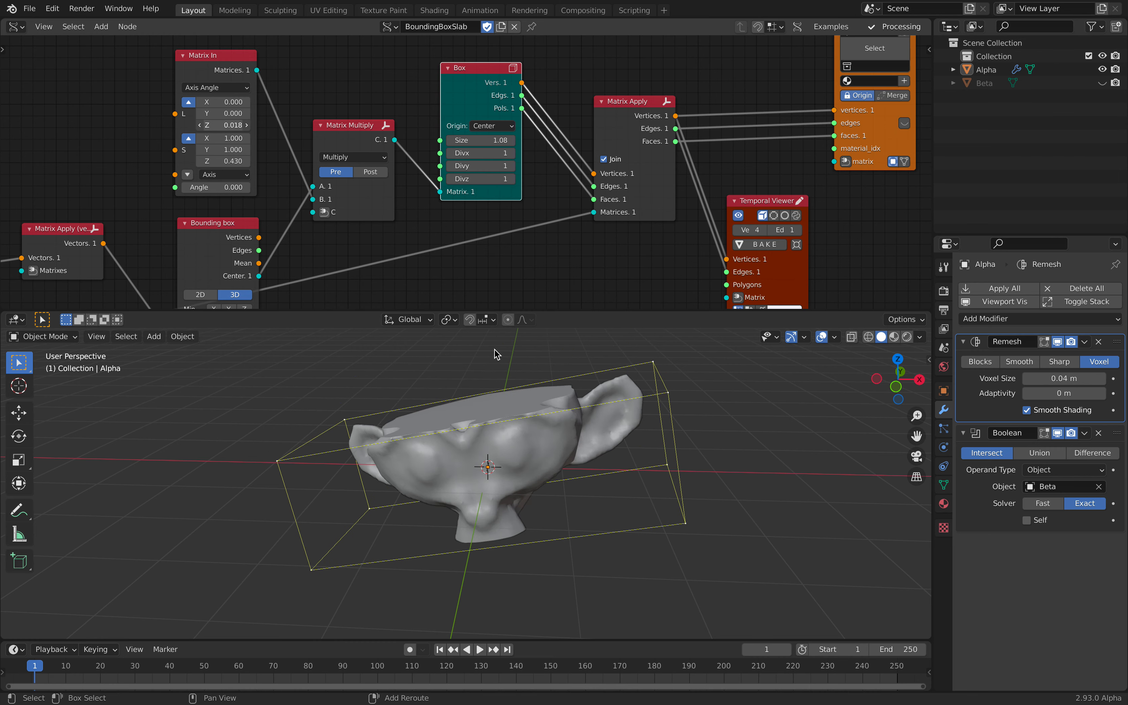
{"action": "middle_click_drag", "start_coordinate": [507, 411], "coordinate": [479, 321]}
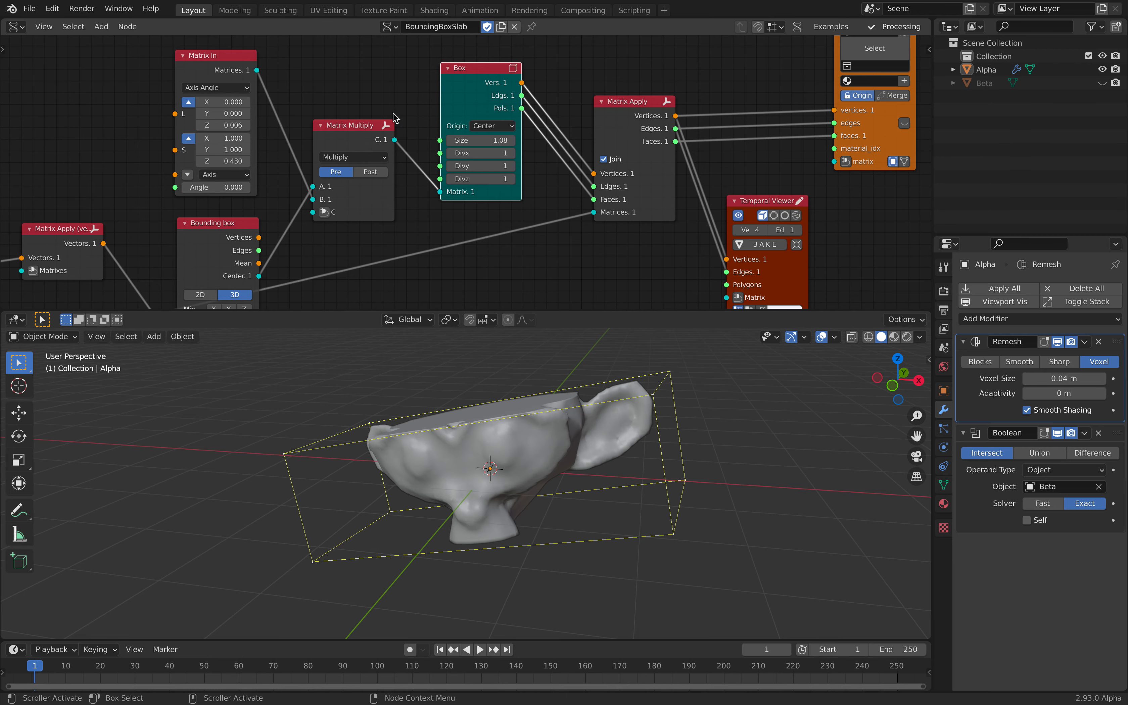
{"action": "middle_click_drag", "start_coordinate": [358, 122], "coordinate": [386, 111]}
{"action": "middle_click_drag", "start_coordinate": [511, 440], "coordinate": [576, 440]}
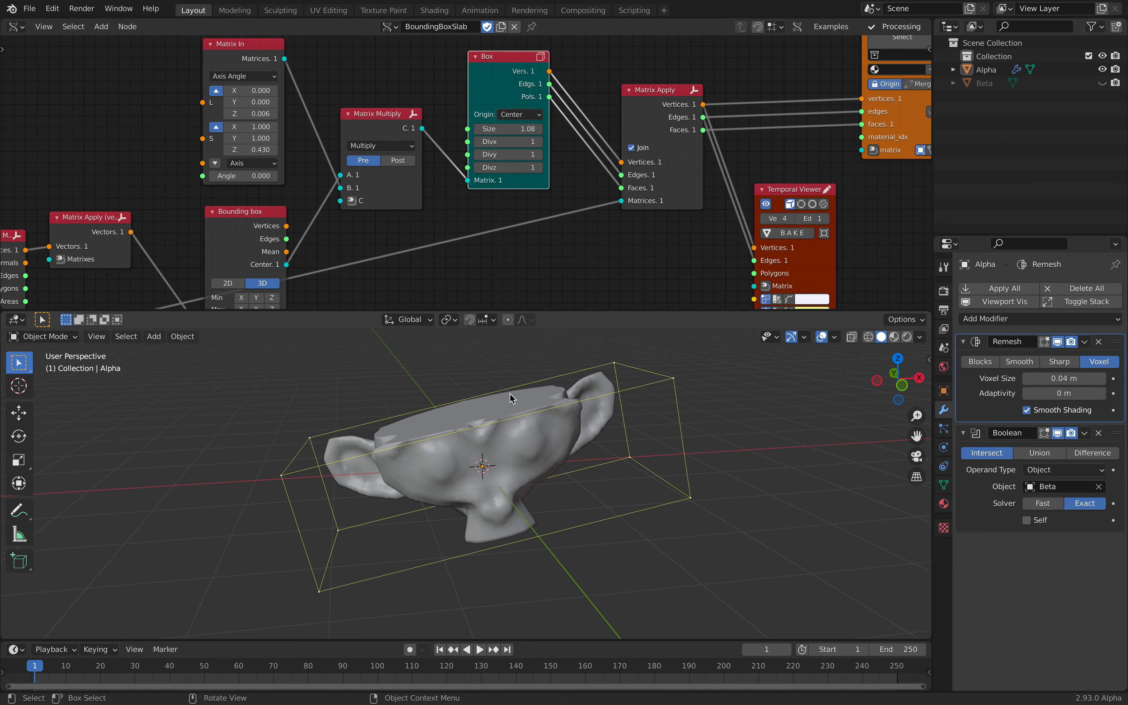
Set the same Matrix In node's Y scale to 0.8 and view the trimmed face
{"action": "left_click", "coordinate": [265, 138]}
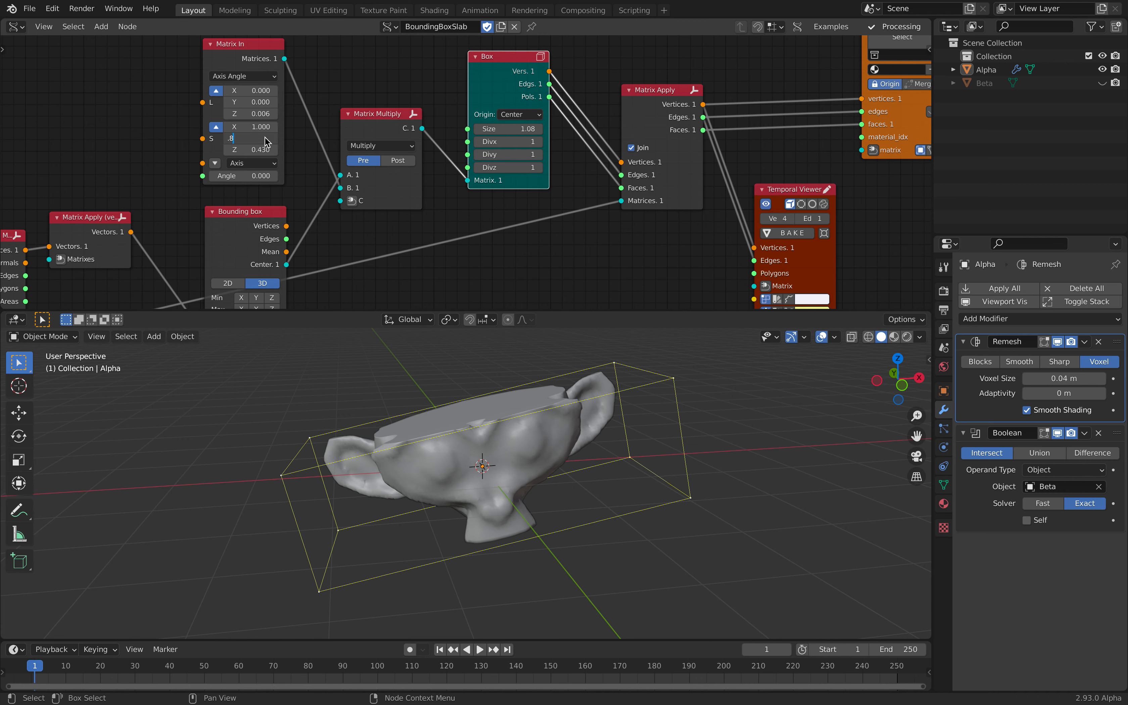
{"action": "type", "text": ".8"}
{"action": "key", "text": "Return"}
{"action": "middle_click_drag", "start_coordinate": [438, 360], "coordinate": [462, 365]}
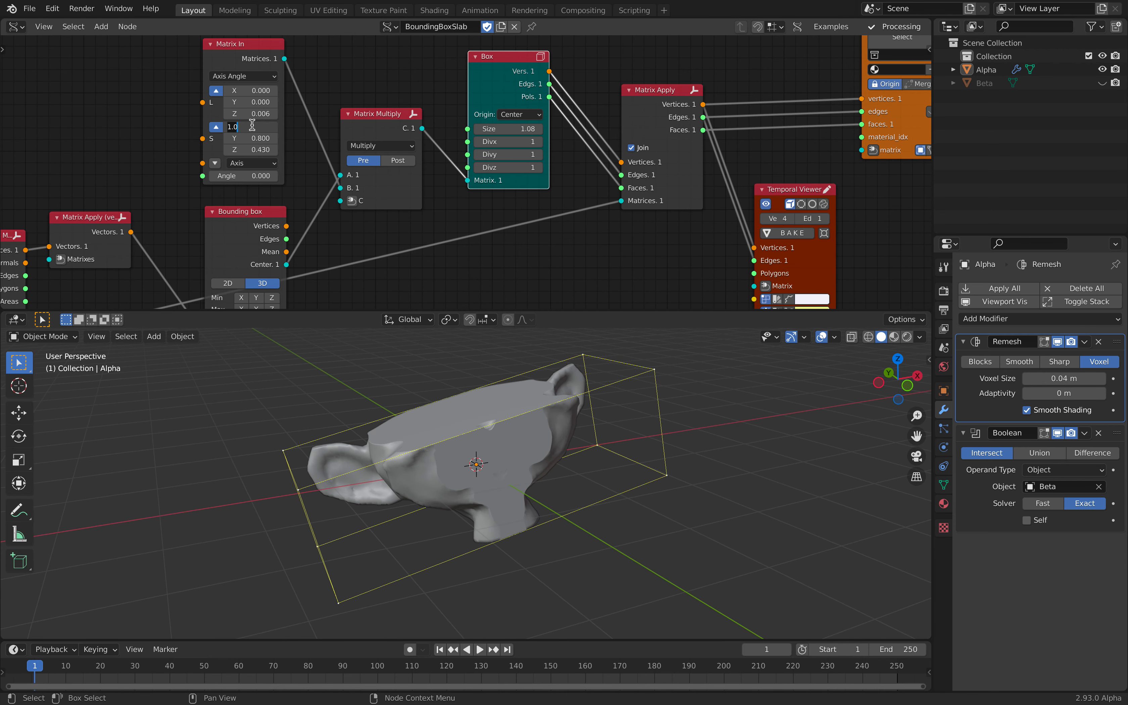
Set the X scale to 0.5 and the Y scale to 1 on the Matrix In node feeding Matrix Multiply
{"action": "key", "text": "Return"}
{"action": "mouse_move", "coordinate": [504, 394]}
{"action": "middle_mouse_down"}
{"action": "mouse_move", "coordinate": [426, 379]}
{"action": "mouse_move", "coordinate": [485, 392]}
{"action": "middle_mouse_up"}
{"action": "left_click", "coordinate": [252, 138]}
{"action": "type", "text": "1"}
{"action": "key", "text": "Return"}
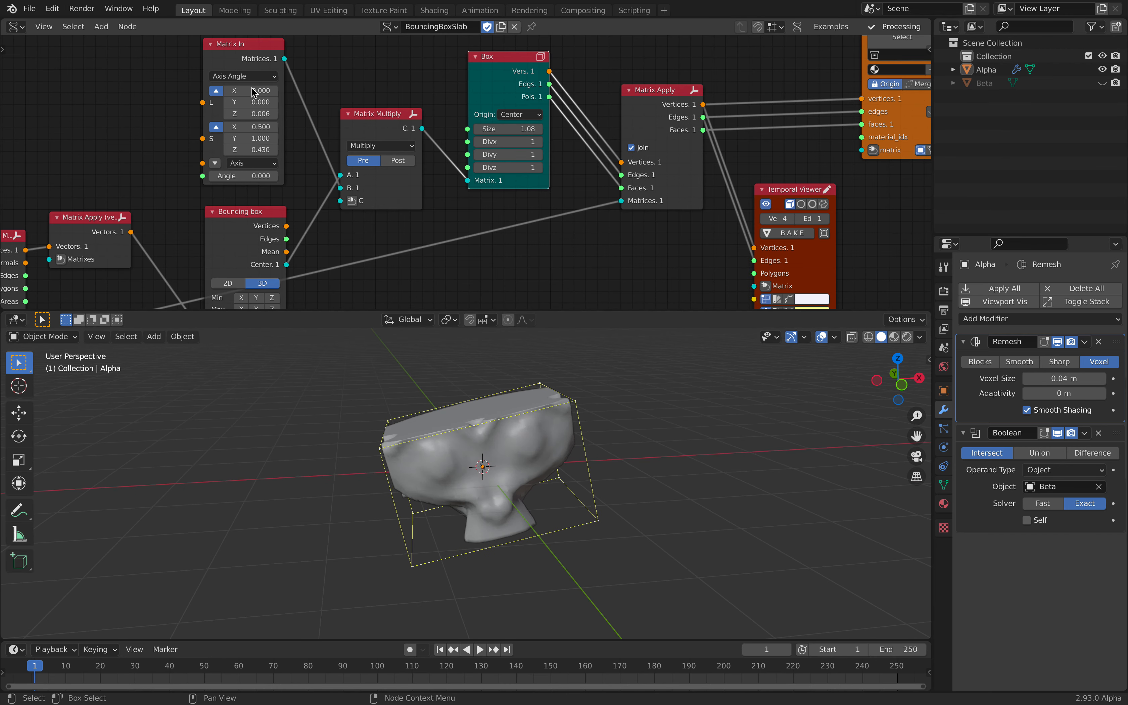
Set the same Matrix In node's X location to about -0.18 and inspect the cut head from the side
{"action": "left_click_drag", "start_coordinate": [252, 90], "coordinate": [227, 90]}
{"action": "middle_click_drag", "start_coordinate": [451, 471], "coordinate": [473, 469]}
{"action": "scroll", "coordinate": [473, 468], "scroll_direction": "up", "scroll_amount": 3}
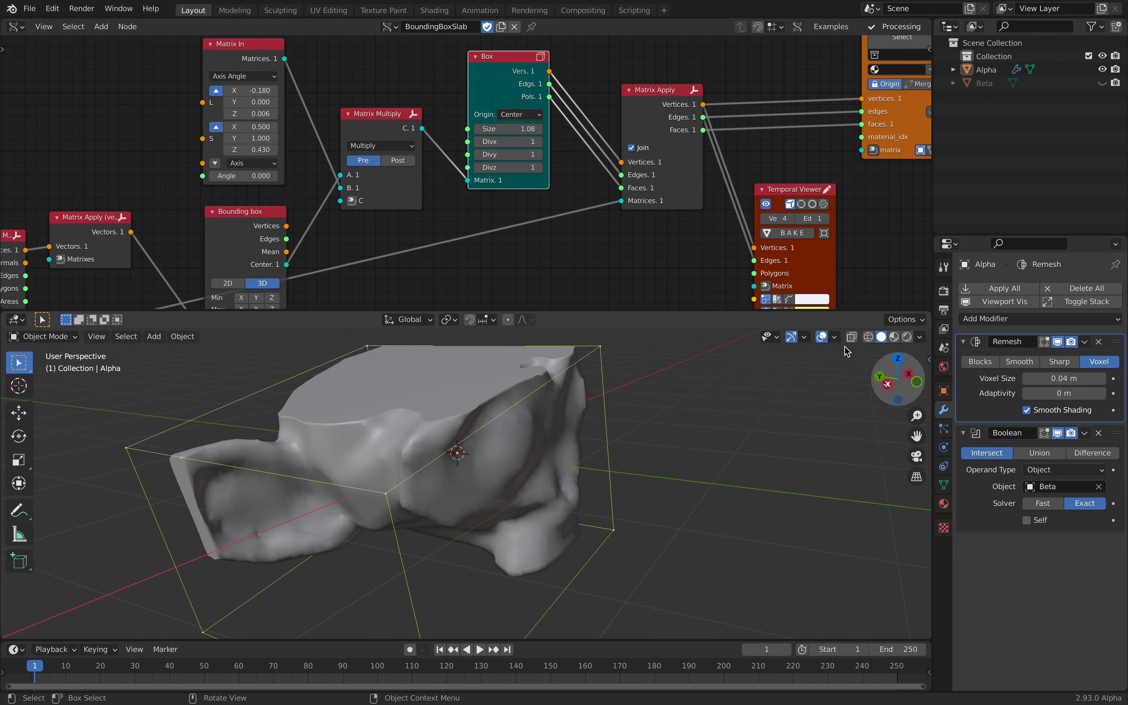
Set the Remesh modifier's voxel size to 0.1 m and view the coarser cut
{"action": "scroll", "coordinate": [413, 242], "scroll_direction": "down", "scroll_amount": 5}
{"action": "middle_click_drag", "start_coordinate": [466, 274], "coordinate": [590, 233]}
{"action": "double_click", "coordinate": [1066, 377]}
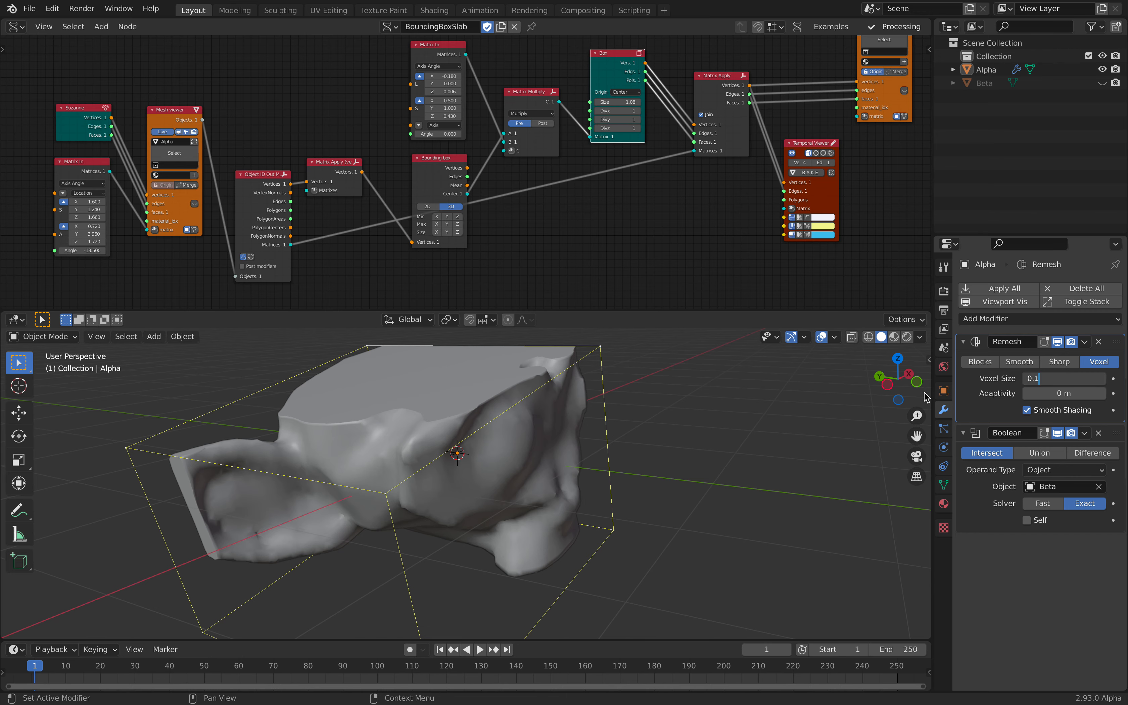
{"action": "key", "text": "Return"}
{"action": "middle_click_drag", "start_coordinate": [562, 448], "coordinate": [524, 464]}
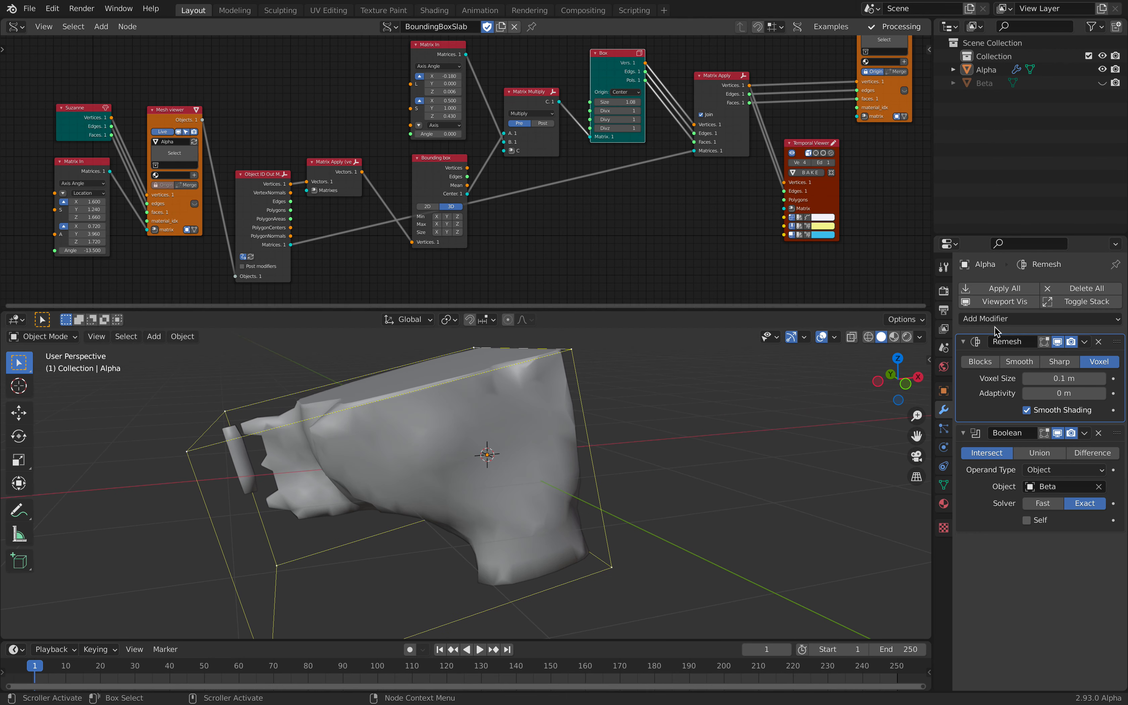
Set the Remesh modifier's voxel size to 0.07 m and check the cut mesh
{"action": "double_click", "coordinate": [1048, 377]}
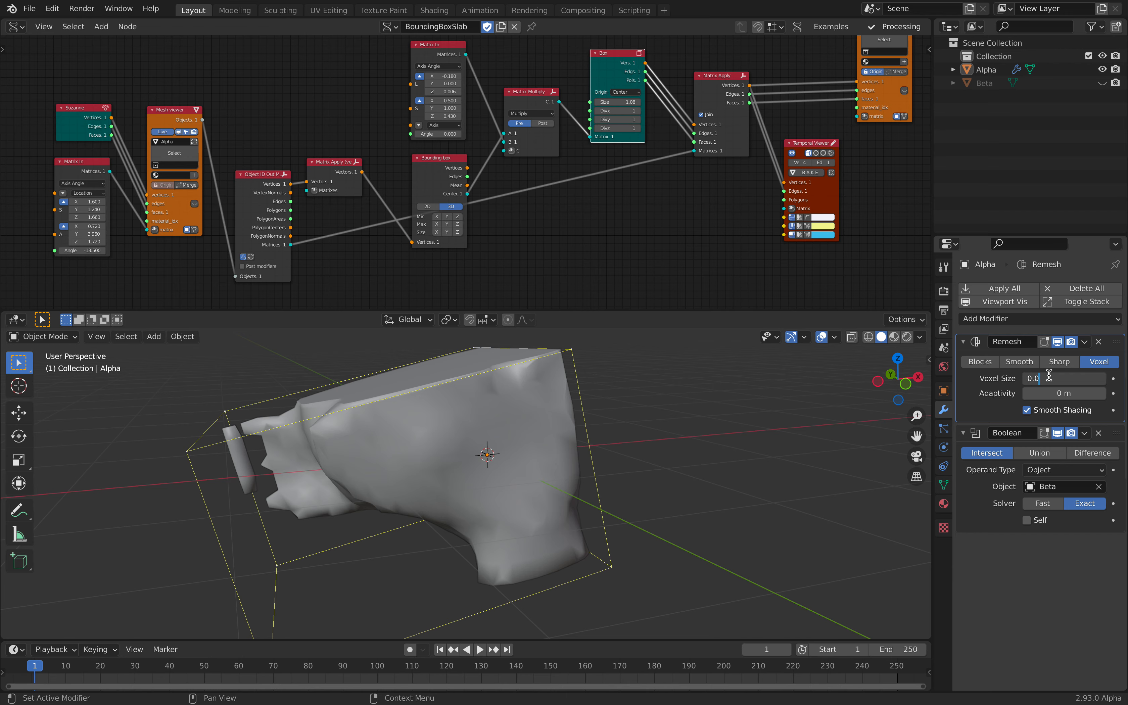
{"action": "key", "text": "Return"}
{"action": "middle_click_drag", "start_coordinate": [662, 469], "coordinate": [620, 462]}
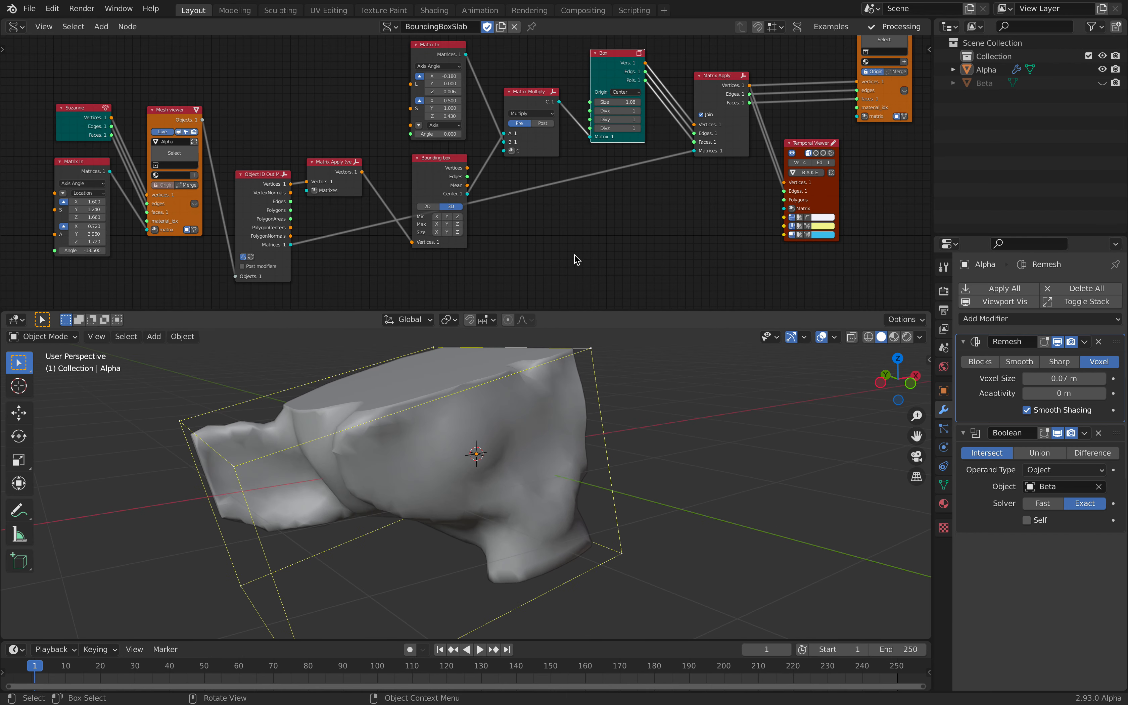
Fine-tune the Matrix In node feeding Matrix Multiply to X location -0.168, X scale 0.434 and Z scale 0.388
{"action": "scroll", "coordinate": [466, 137], "scroll_direction": "up", "scroll_amount": 2}
{"action": "scroll", "coordinate": [437, 142], "scroll_direction": "up", "scroll_amount": 4}
{"action": "middle_click_drag", "start_coordinate": [436, 143], "coordinate": [423, 248]}
{"action": "mouse_move", "coordinate": [413, 128]}
{"action": "left_mouse_down", "text": "shift"}
{"action": "mouse_move", "coordinate": [438, 128]}
{"action": "mouse_move", "coordinate": [373, 127]}
{"action": "mouse_move", "coordinate": [416, 127]}
{"action": "left_mouse_up", "text": "shift"}
{"action": "middle_click_drag", "start_coordinate": [447, 410], "coordinate": [515, 440]}
{"action": "mouse_move", "coordinate": [422, 173]}
{"action": "left_mouse_down", "text": "shift"}
{"action": "mouse_move", "coordinate": [372, 173]}
{"action": "mouse_move", "coordinate": [405, 174]}
{"action": "left_mouse_up", "text": "shift"}
{"action": "middle_click_drag", "start_coordinate": [514, 405], "coordinate": [478, 412]}
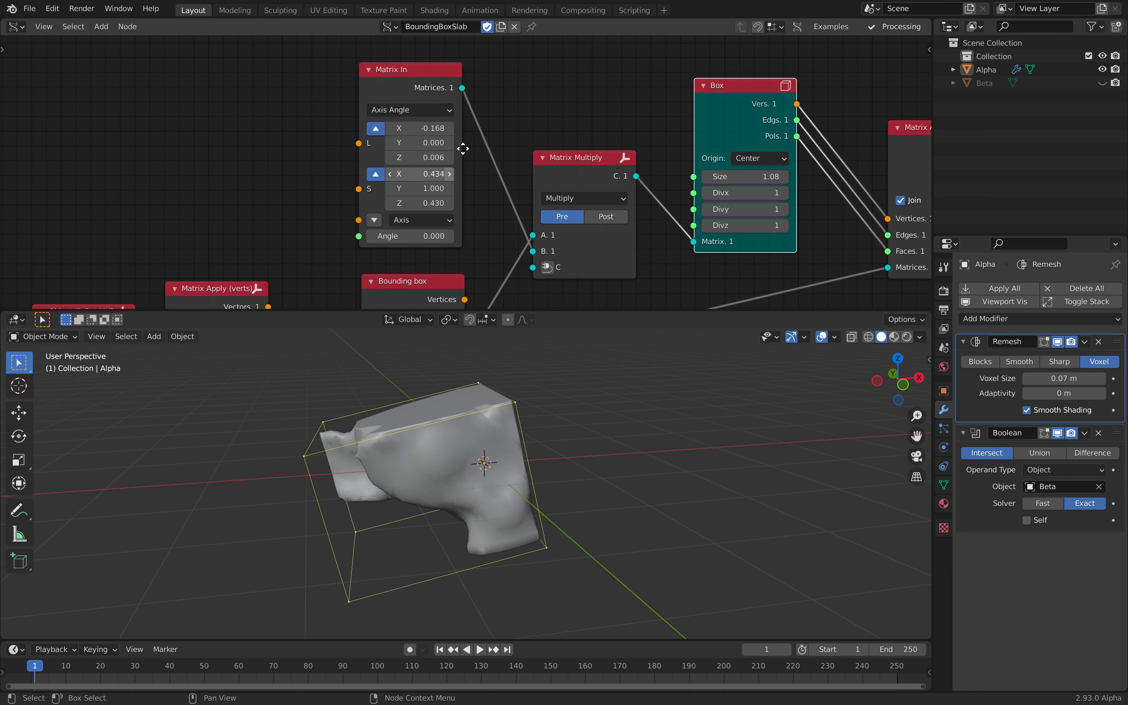
{"action": "middle_click_drag", "start_coordinate": [431, 197], "coordinate": [440, 163]}
{"action": "mouse_move", "coordinate": [439, 164]}
{"action": "left_mouse_down", "text": "shift"}
{"action": "mouse_move", "coordinate": [461, 163]}
{"action": "mouse_move", "coordinate": [429, 164]}
{"action": "left_mouse_up", "text": "shift"}
Tidy the start of the node tree by repositioning the Suzanne, Matrix In, Mesh viewer and Object ID Out nodes
{"action": "scroll", "coordinate": [430, 237], "scroll_direction": "down", "scroll_amount": 10}
{"action": "middle_click_drag", "start_coordinate": [385, 254], "coordinate": [533, 135]}
{"action": "scroll", "coordinate": [401, 145], "scroll_direction": "up", "scroll_amount": 3}
{"action": "middle_click_drag", "start_coordinate": [401, 145], "coordinate": [487, 196]}
{"action": "left_click_drag", "start_coordinate": [294, 119], "coordinate": [278, 110]}
{"action": "left_click_drag", "start_coordinate": [279, 176], "coordinate": [257, 170]}
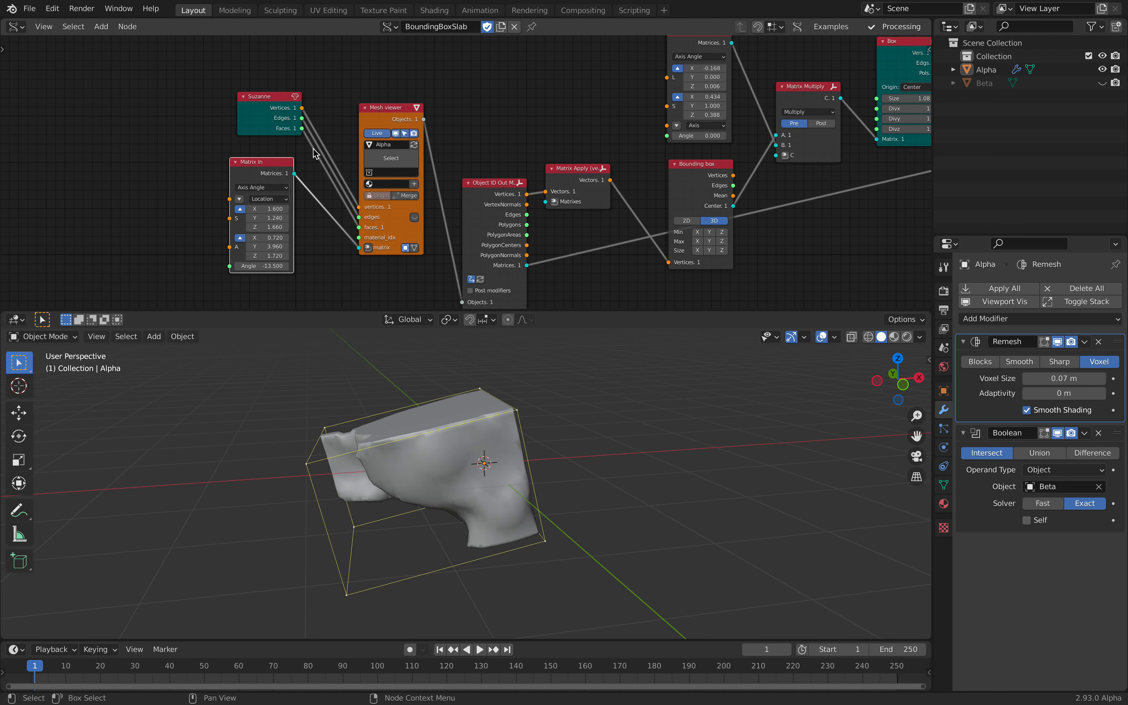
{"action": "left_click_drag", "start_coordinate": [365, 119], "coordinate": [349, 101]}
{"action": "middle_click_drag", "start_coordinate": [455, 207], "coordinate": [381, 192]}
{"action": "left_click_drag", "start_coordinate": [401, 179], "coordinate": [384, 136]}
{"action": "middle_click_drag", "start_coordinate": [446, 144], "coordinate": [412, 176]}
{"action": "left_click_drag", "start_coordinate": [460, 189], "coordinate": [449, 163]}
Connect Object ID Out's vertices directly to the Bounding box node and delete the Matrix Apply (verts) node
{"action": "scroll", "coordinate": [358, 177], "scroll_direction": "up", "scroll_amount": 3}
{"action": "middle_click_drag", "start_coordinate": [449, 163], "coordinate": [313, 117]}
{"action": "left_click_drag", "start_coordinate": [251, 124], "coordinate": [454, 266]}
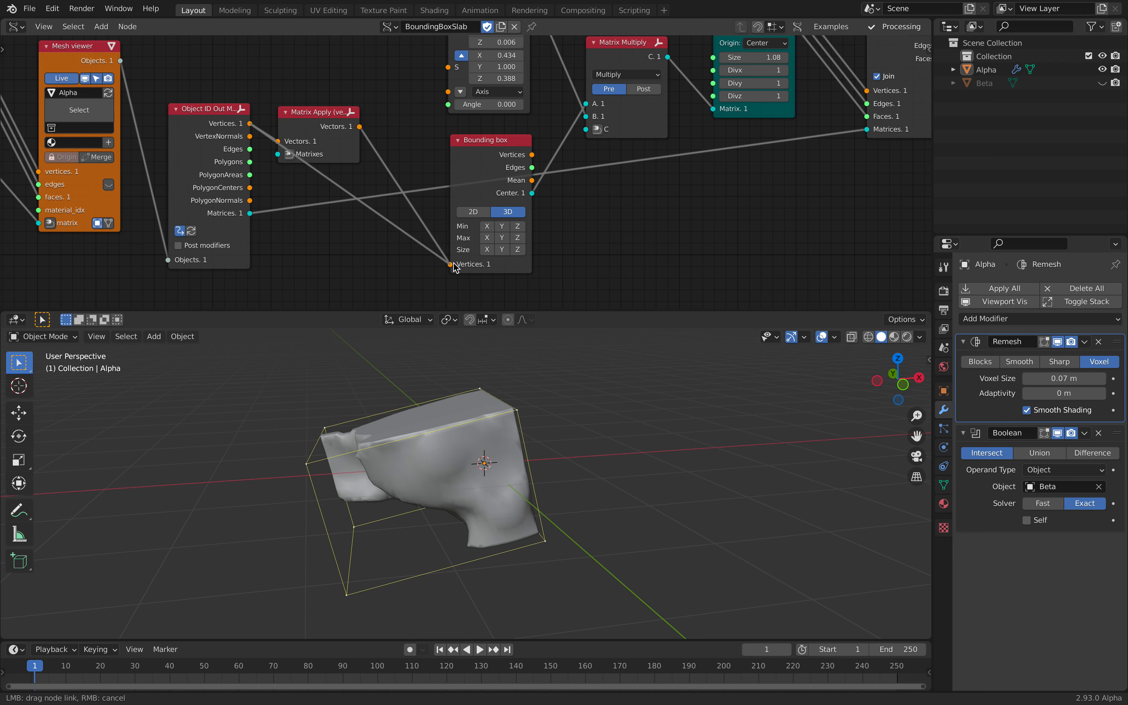
{"action": "left_click", "coordinate": [335, 114]}
{"action": "key", "text": "x"}
Move the Bounding box node beside Object ID Out and rearrange the Matrix In, Matrix Multiply, Box and Matrix Apply nodes after it
{"action": "left_click_drag", "start_coordinate": [464, 140], "coordinate": [325, 44]}
{"action": "middle_click_drag", "start_coordinate": [413, 104], "coordinate": [404, 149]}
{"action": "left_click_drag", "start_coordinate": [355, 100], "coordinate": [341, 92]}
{"action": "middle_click_drag", "start_coordinate": [357, 95], "coordinate": [333, 153]}
{"action": "left_click_drag", "start_coordinate": [608, 158], "coordinate": [596, 141]}
{"action": "left_click_drag", "start_coordinate": [464, 93], "coordinate": [437, 53]}
{"action": "middle_click_drag", "start_coordinate": [493, 188], "coordinate": [475, 169]}
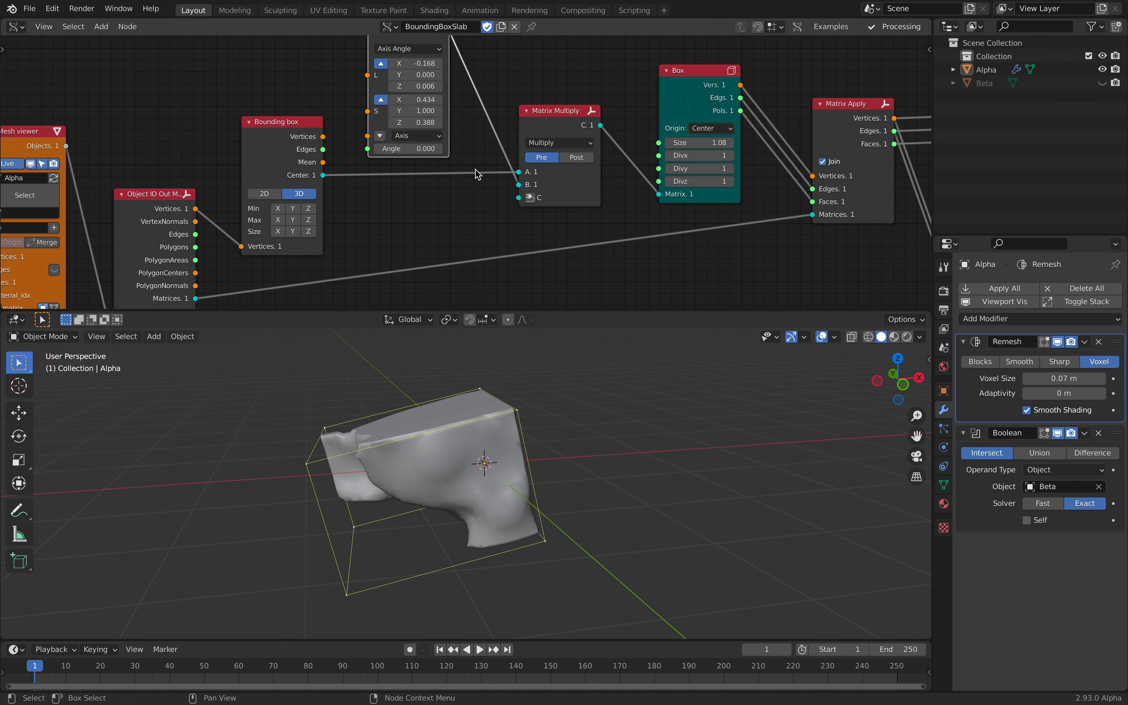
{"action": "left_click_drag", "start_coordinate": [690, 77], "coordinate": [684, 76]}
{"action": "middle_click_drag", "start_coordinate": [835, 106], "coordinate": [734, 89]}
{"action": "left_click_drag", "start_coordinate": [735, 89], "coordinate": [722, 121]}
{"action": "left_click_drag", "start_coordinate": [571, 88], "coordinate": [579, 126]}
{"action": "middle_click_drag", "start_coordinate": [528, 89], "coordinate": [339, 146]}
Delete the Temporal Viewer node
{"action": "left_click_drag", "start_coordinate": [788, 175], "coordinate": [669, 184]}
{"action": "key", "text": "x"}
{"action": "scroll", "coordinate": [415, 184], "scroll_direction": "down", "scroll_amount": 3}
{"action": "middle_click_drag", "start_coordinate": [402, 185], "coordinate": [511, 174]}
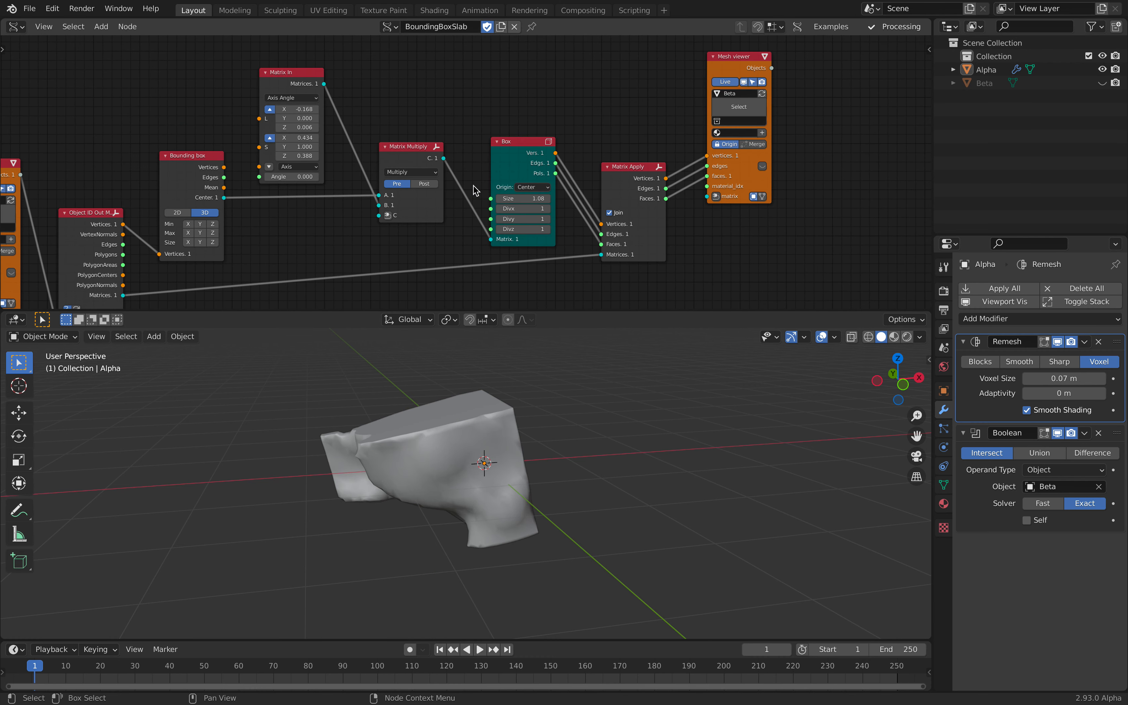
Undo the Temporal Viewer node's deletion and briefly play the timeline to refresh the viewport
{"action": "key", "text": "ctrl+z"}
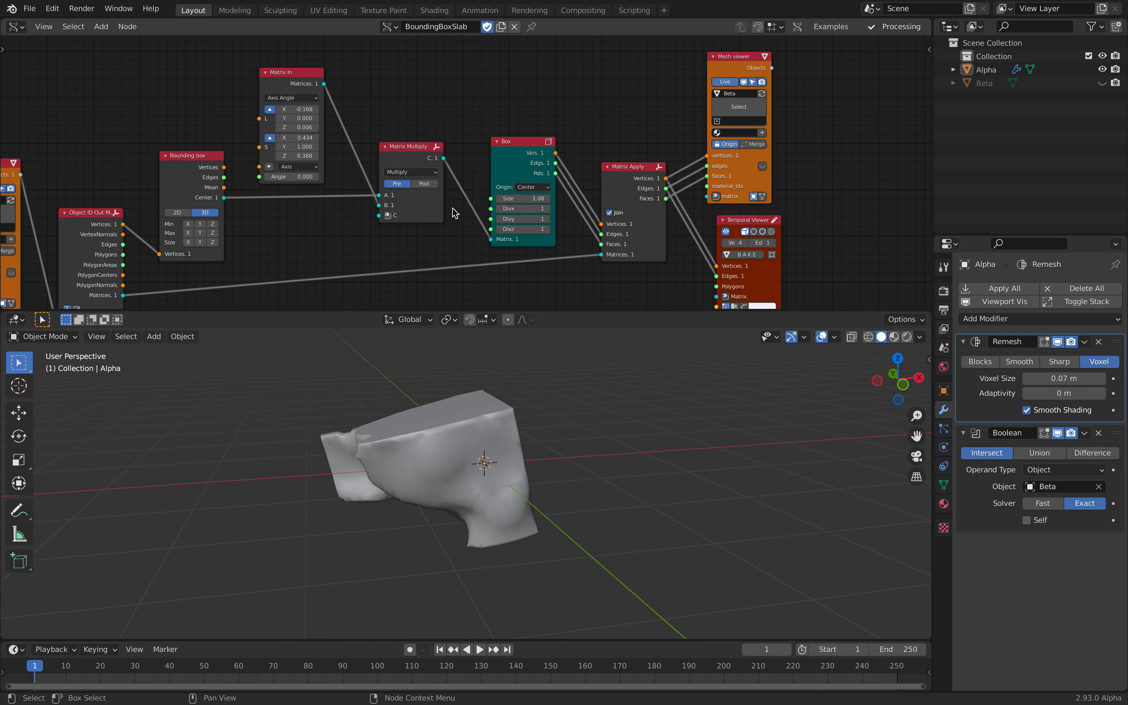
{"action": "key", "text": "space"}
{"action": "key", "text": "space"}
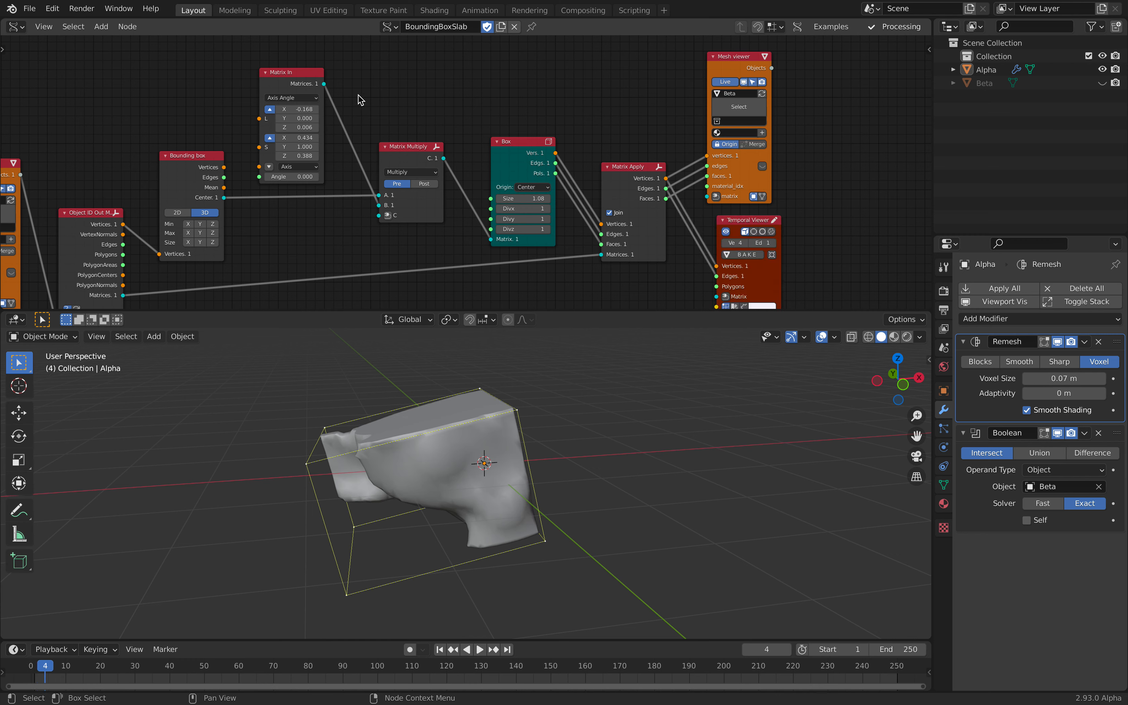
Save slab_003.blend, then save the scene as the incremented copy slab_004.blend
{"action": "left_click", "coordinate": [33, 9]}
{"action": "left_click", "coordinate": [50, 97]}
{"action": "left_click", "coordinate": [30, 9]}
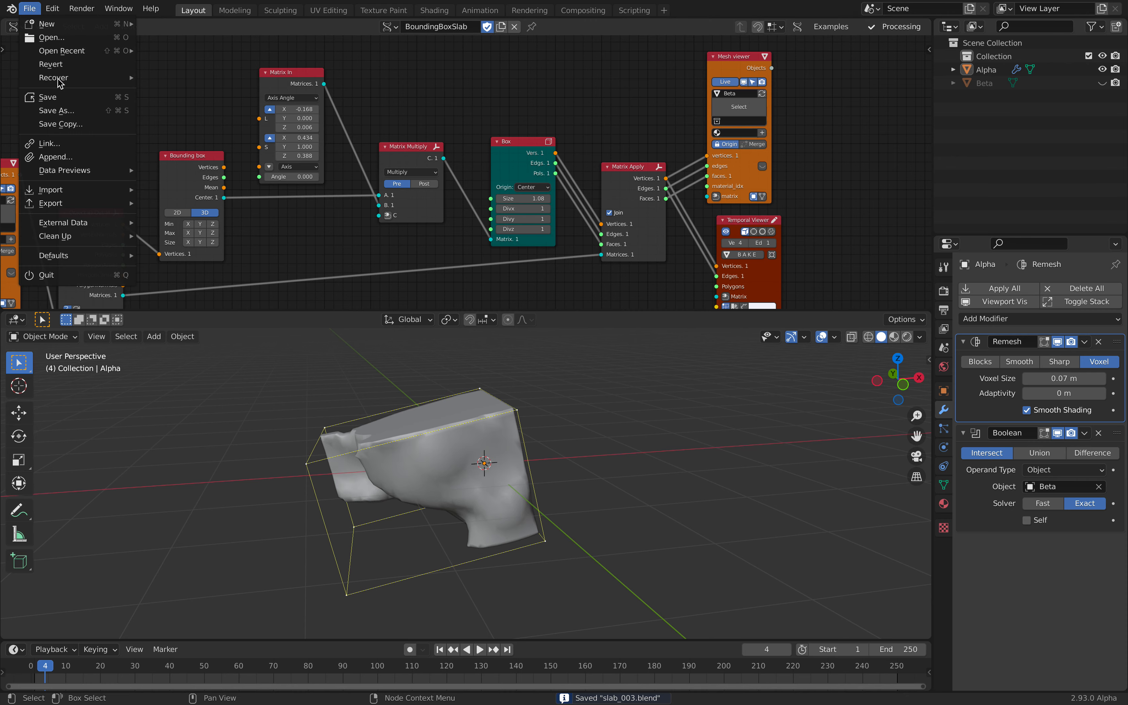
{"action": "left_click", "coordinate": [68, 110]}
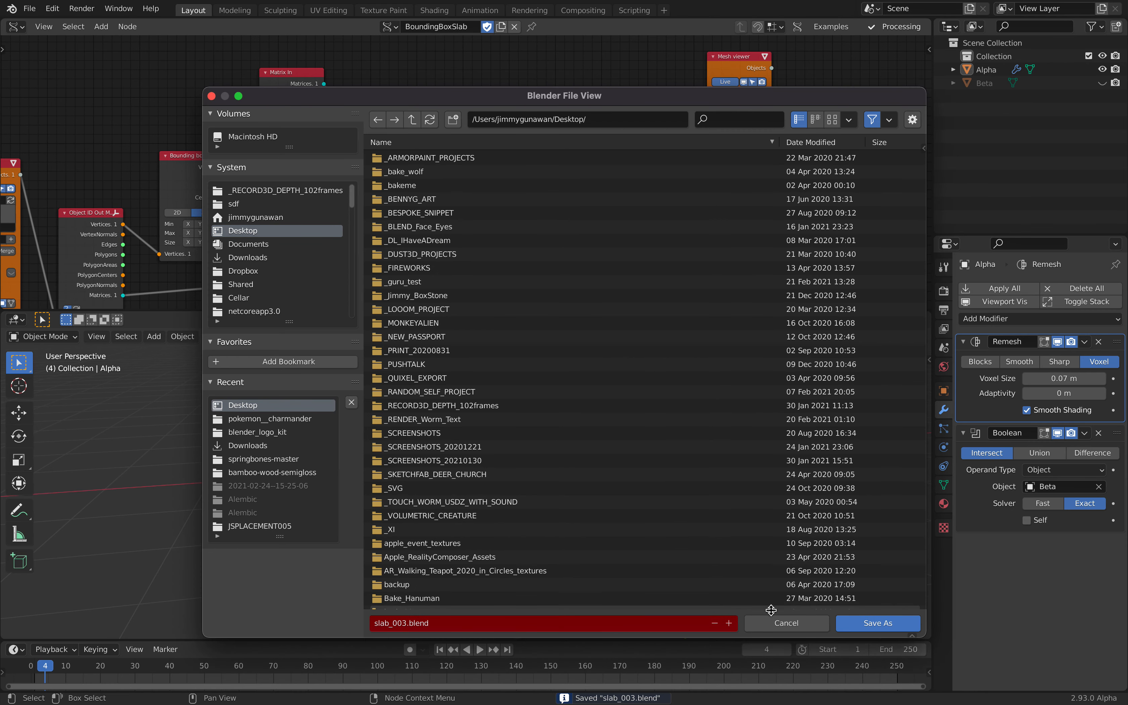
{"action": "left_click", "coordinate": [729, 623]}
{"action": "left_click", "coordinate": [871, 623]}
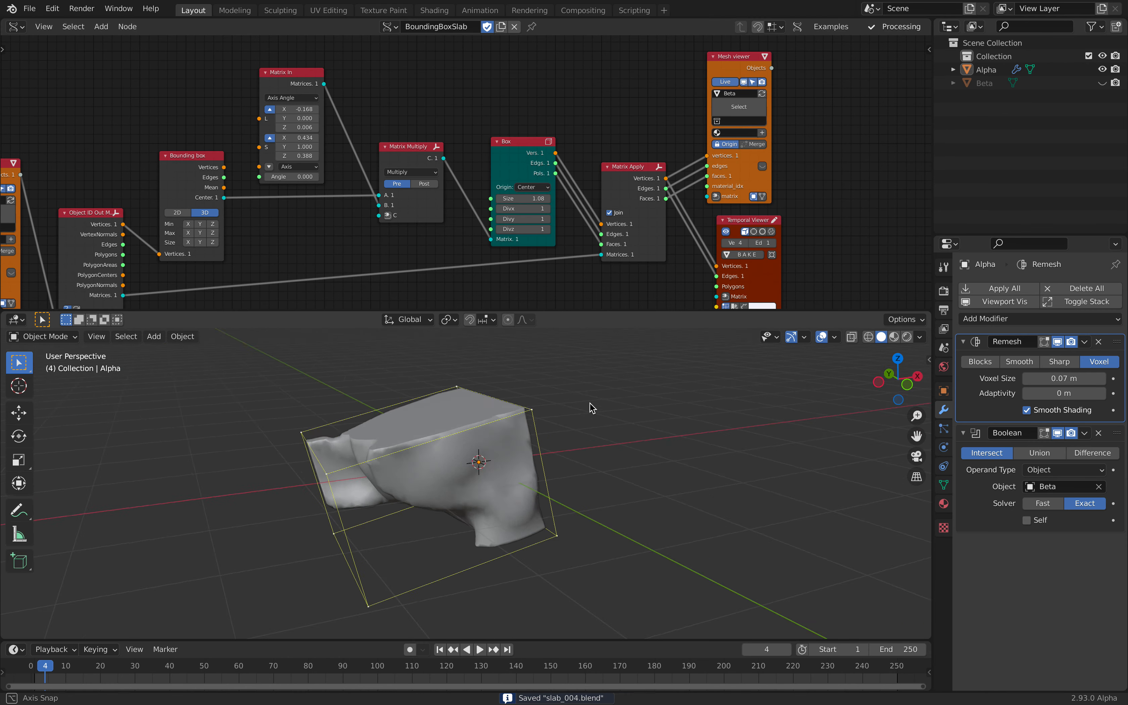
Review the node chain from Suzanne to the Beta Mesh viewer, briefly toggling the Beta object's viewport visibility
{"action": "middle_click_drag", "start_coordinate": [565, 179], "coordinate": [566, 196]}
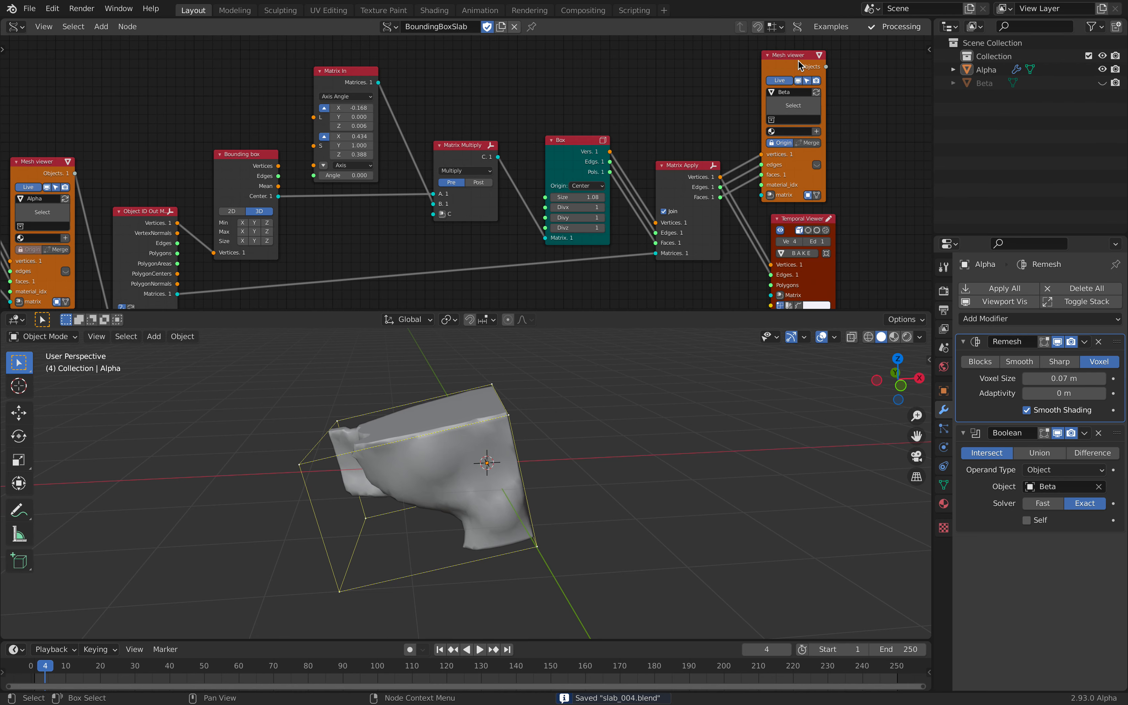
{"action": "middle_click_drag", "start_coordinate": [438, 151], "coordinate": [766, 127]}
{"action": "scroll", "coordinate": [361, 187], "scroll_direction": "up", "scroll_amount": 3}
{"action": "scroll", "coordinate": [380, 198], "scroll_direction": "down", "scroll_amount": 3}
{"action": "middle_click_drag", "start_coordinate": [382, 200], "coordinate": [335, 189]}
{"action": "middle_click_drag", "start_coordinate": [647, 191], "coordinate": [534, 216]}
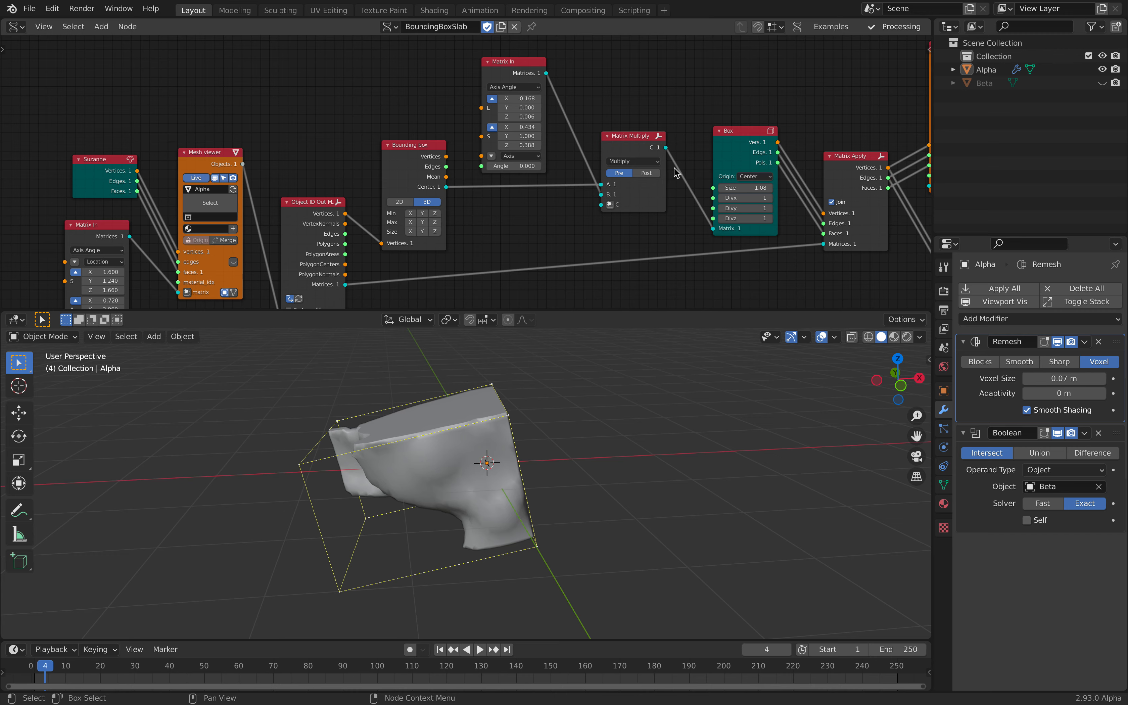
{"action": "middle_click_drag", "start_coordinate": [662, 173], "coordinate": [538, 153]}
{"action": "left_click", "coordinate": [1103, 83]}
{"action": "left_click", "coordinate": [1103, 83]}
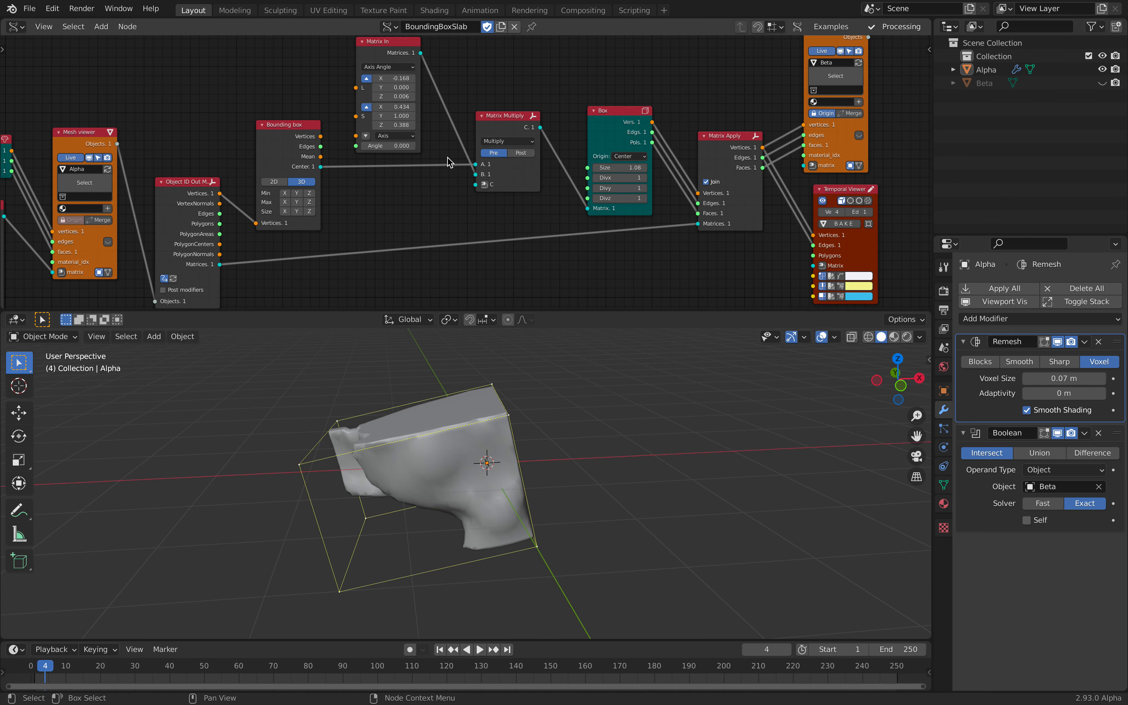
Reduce the Y scale of the Matrix In node feeding Matrix Multiply to about 0.796 and view the trimmed side
{"action": "scroll", "coordinate": [426, 175], "scroll_direction": "up", "scroll_amount": 3}
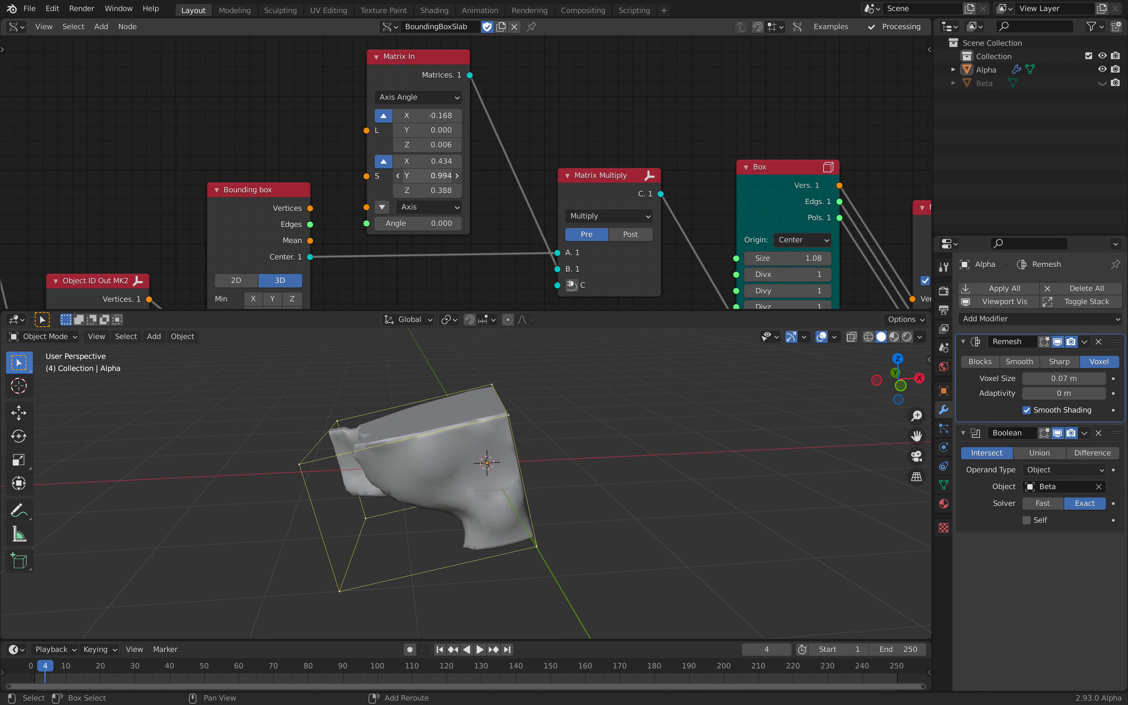
{"action": "left_click_drag", "start_coordinate": [426, 175], "coordinate": [416, 175]}
{"action": "middle_click_drag", "start_coordinate": [499, 462], "coordinate": [588, 469]}
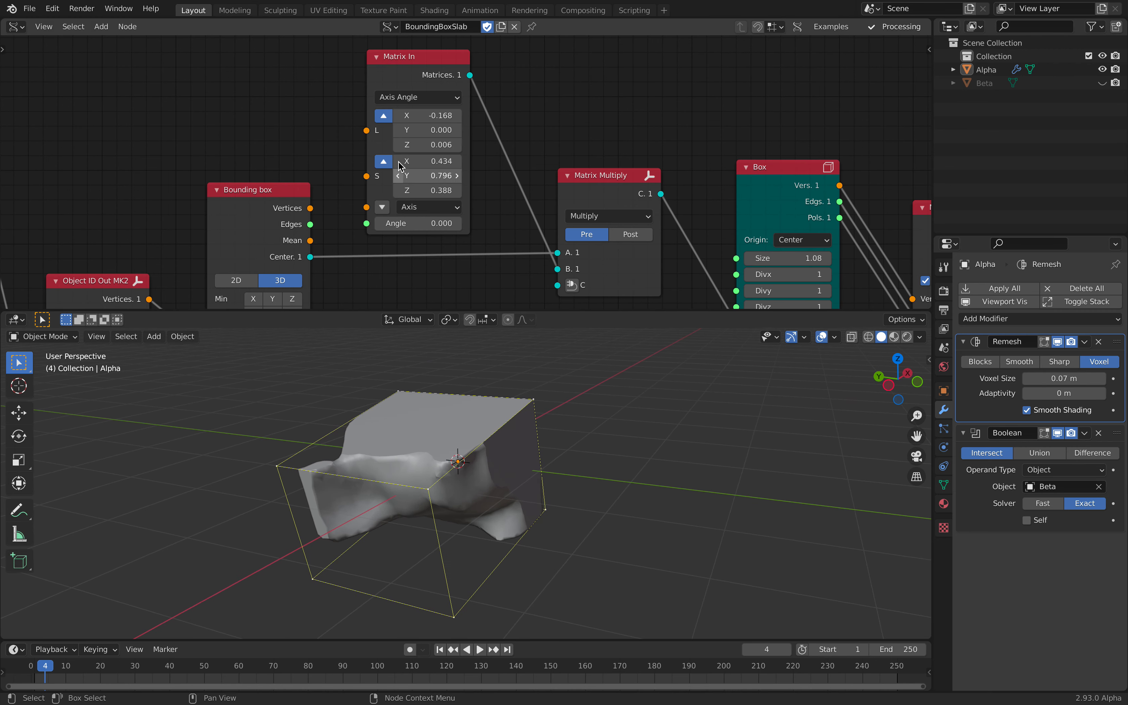
Set the scale of the Matrix In node feeding Matrix Multiply to 1 in X and Y and about 0.436 in Z
{"action": "left_click", "coordinate": [437, 175]}
{"action": "type", "text": "1"}
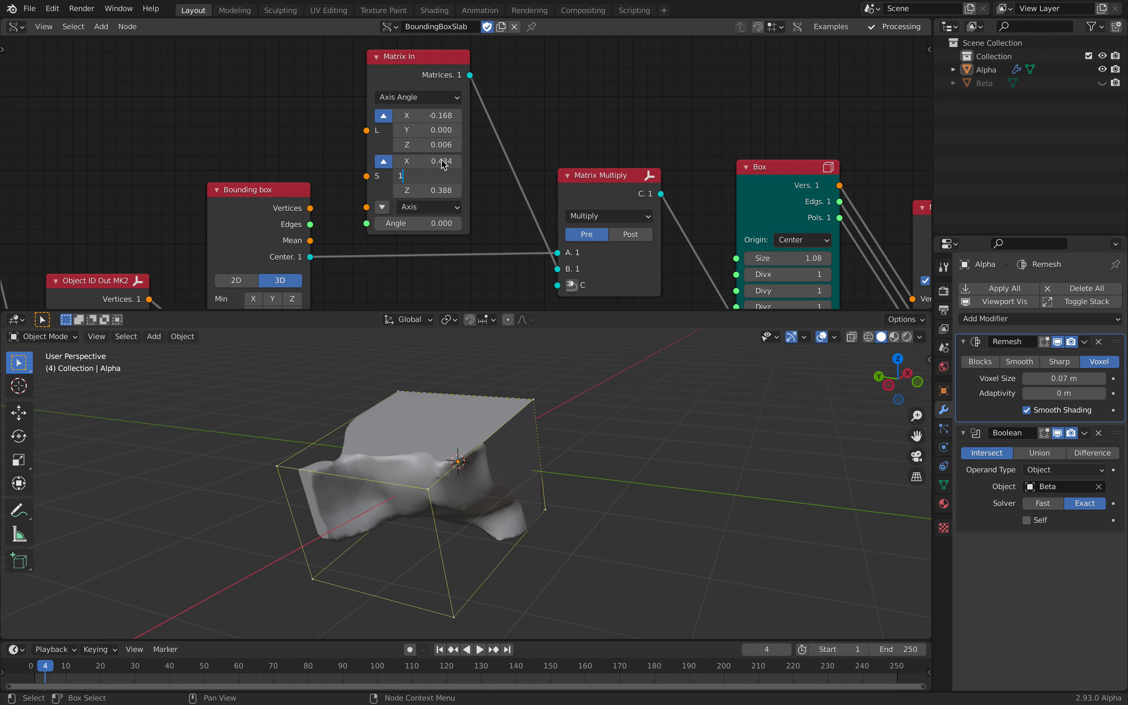
{"action": "left_click", "coordinate": [443, 160]}
{"action": "type", "text": "1"}
{"action": "left_click", "coordinate": [432, 189]}
{"action": "mouse_move", "coordinate": [432, 189]}
{"action": "left_mouse_down", "text": "shift"}
{"action": "mouse_move", "coordinate": [465, 190]}
{"action": "mouse_move", "coordinate": [416, 190]}
{"action": "mouse_move", "coordinate": [438, 190]}
{"action": "left_mouse_up", "text": "shift"}
{"action": "middle_click_drag", "start_coordinate": [578, 462], "coordinate": [517, 458]}
Save slab_004.blend and open the recent file sv_slice_boolean_003.blend
{"action": "key", "text": "super+s"}
{"action": "left_click", "coordinate": [29, 8]}
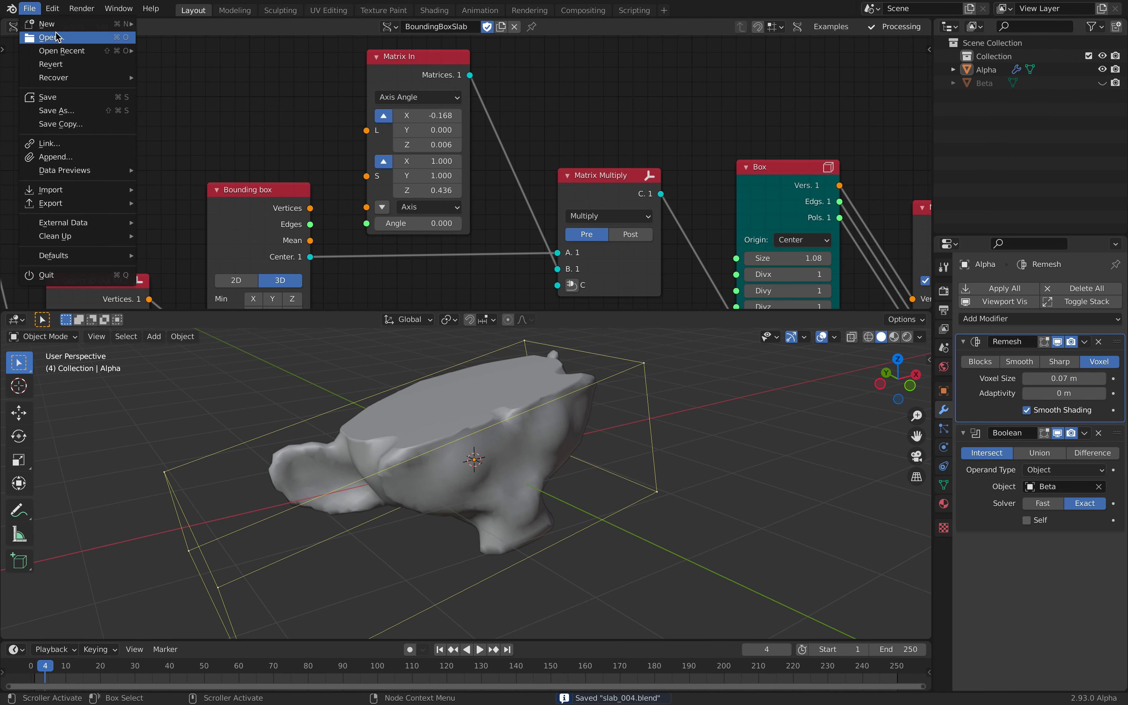
{"action": "mouse_move", "coordinate": [63, 50]}
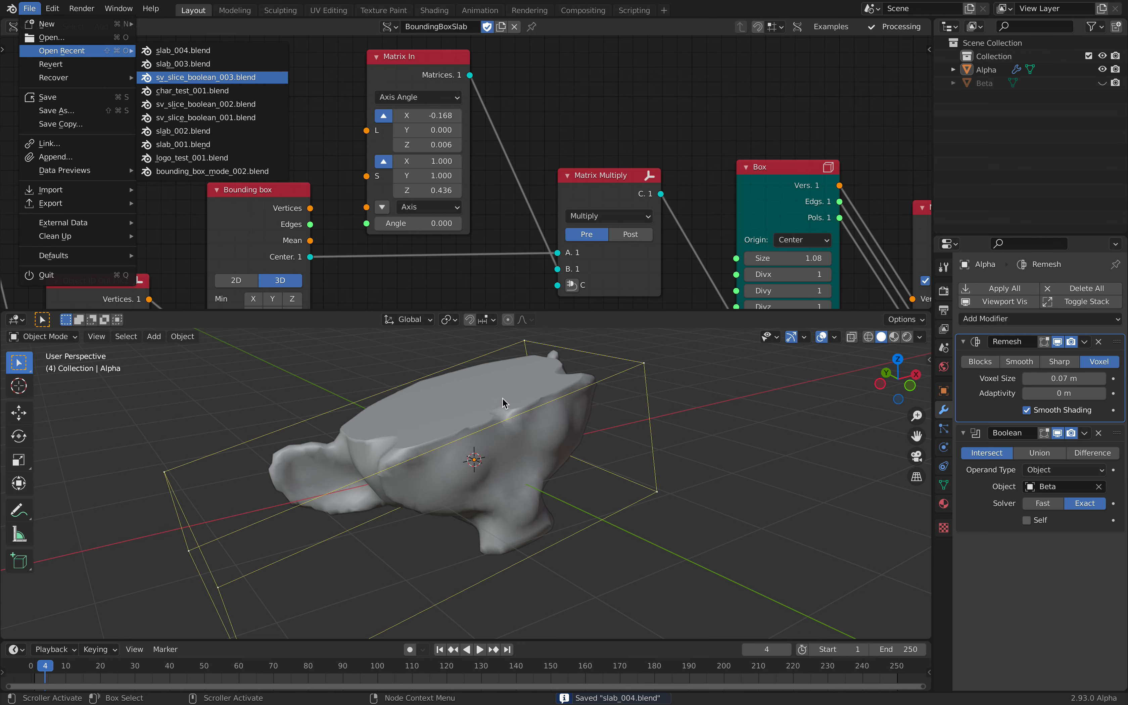
{"action": "key", "text": "Return"}
Make room between the Segment node and the Beta Mesh viewer node in the Slicer2021 tree by moving both
{"action": "middle_click_drag", "start_coordinate": [519, 404], "coordinate": [512, 371]}
{"action": "middle_click_drag", "start_coordinate": [628, 184], "coordinate": [522, 187]}
{"action": "scroll", "coordinate": [522, 187], "scroll_direction": "up", "scroll_amount": 5}
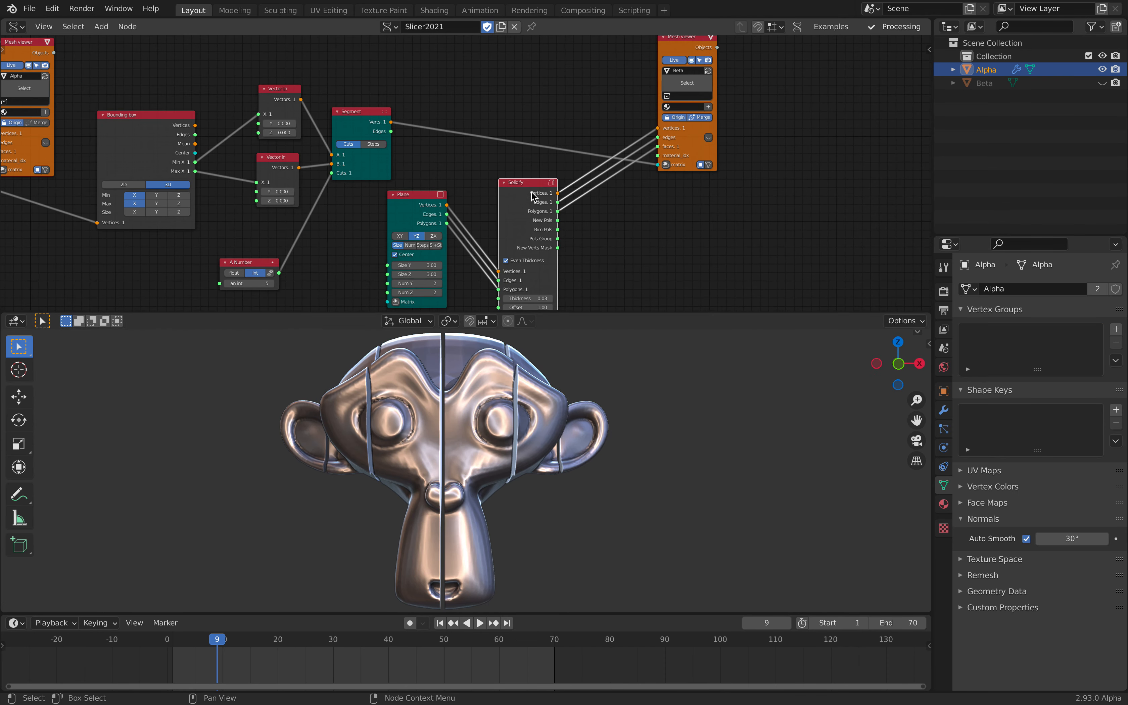
{"action": "middle_click_drag", "start_coordinate": [654, 89], "coordinate": [629, 121]}
{"action": "left_click_drag", "start_coordinate": [663, 73], "coordinate": [704, 68]}
{"action": "scroll", "coordinate": [652, 131], "scroll_direction": "up", "scroll_amount": 1}
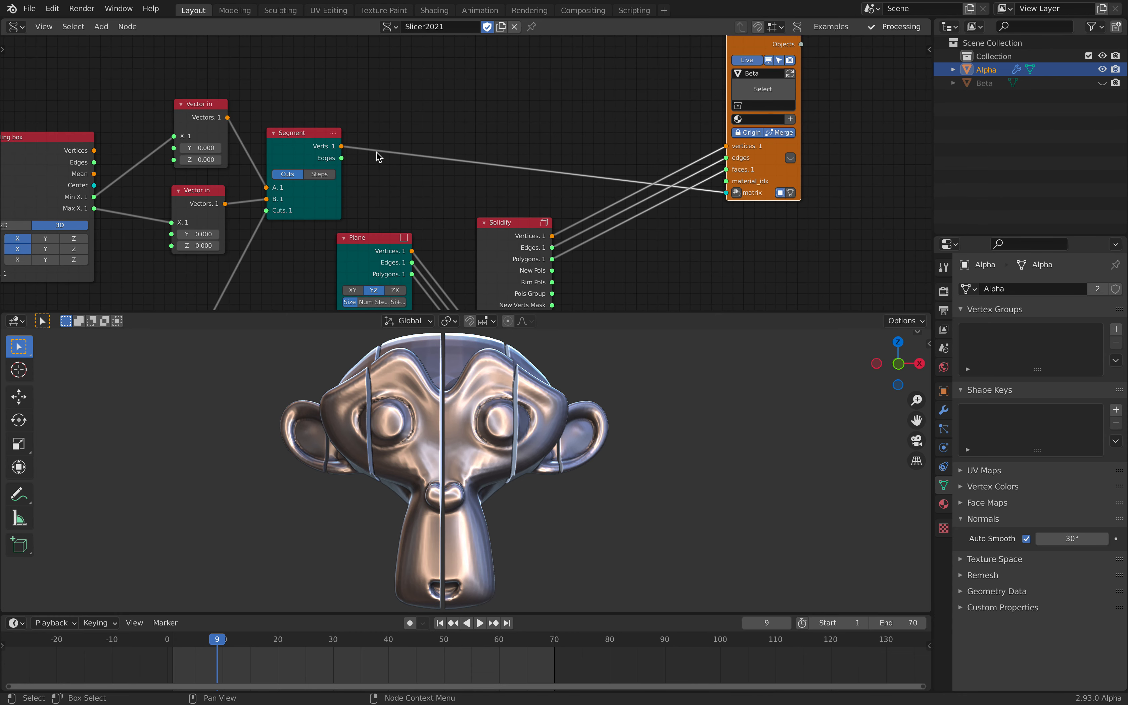
{"action": "left_click_drag", "start_coordinate": [328, 138], "coordinate": [334, 120]}
{"action": "middle_click_drag", "start_coordinate": [695, 161], "coordinate": [684, 197]}
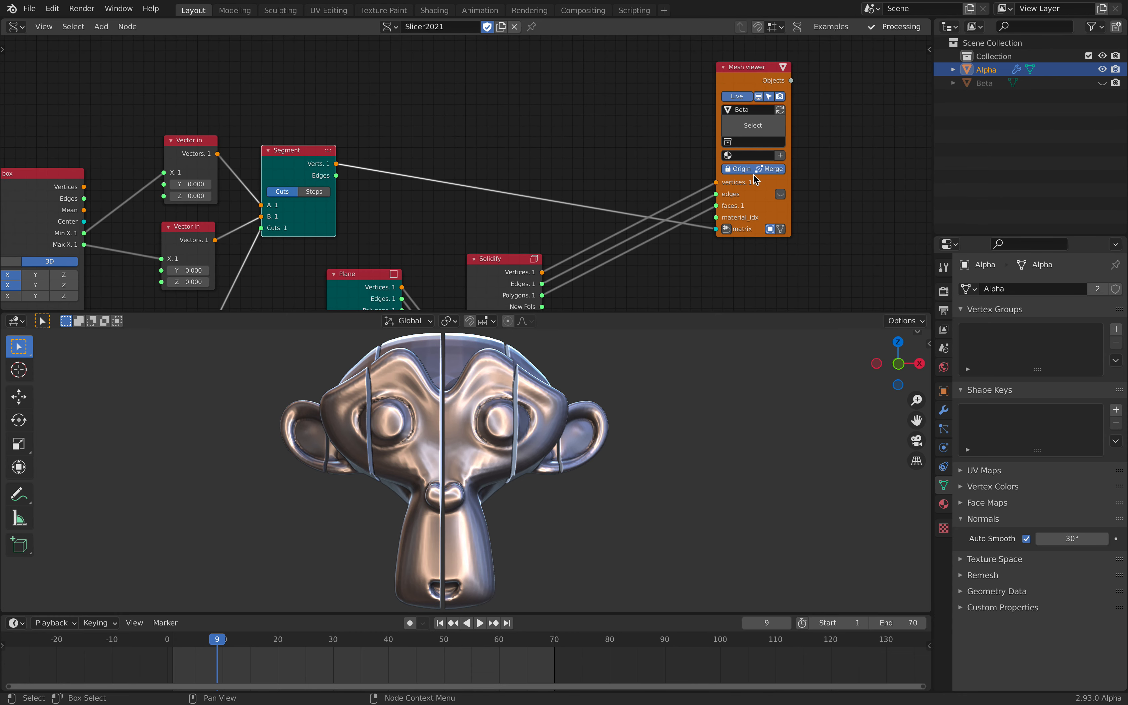
Add a Randomize node on the link between the Segment vertices and the Beta Mesh viewer's matrix input
{"action": "scroll", "coordinate": [574, 126], "scroll_direction": "up", "scroll_amount": 1}
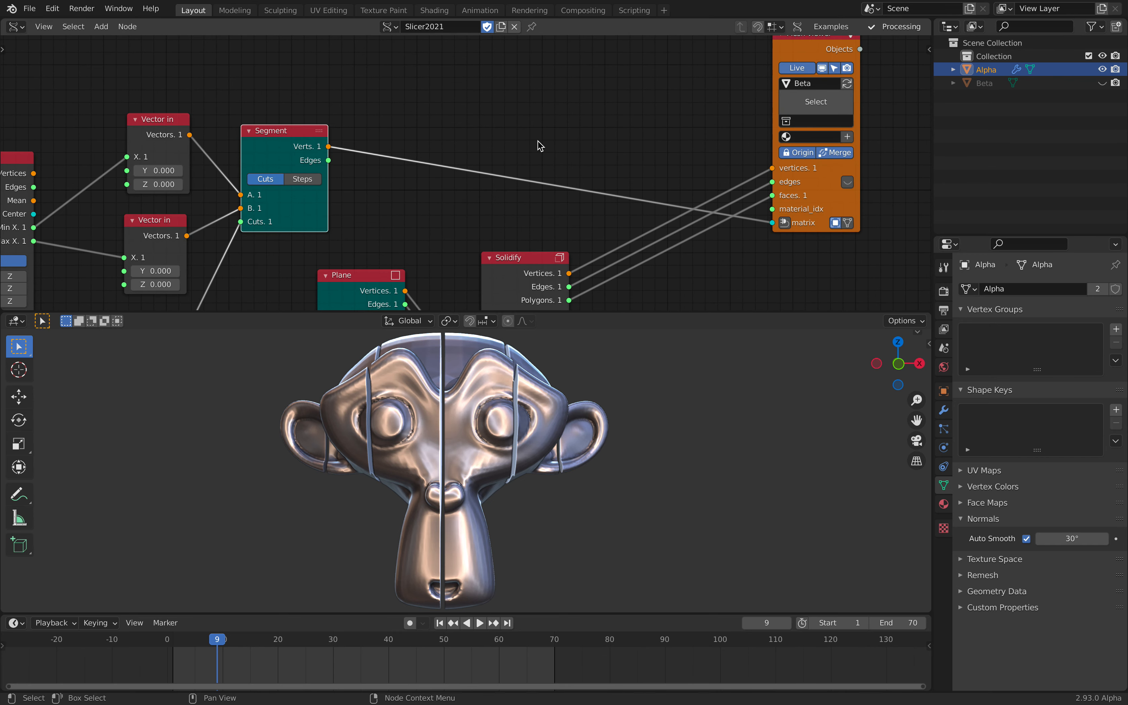
{"action": "key", "text": "alt+space"}
{"action": "type", "text": "randoniz"}
{"action": "key", "text": "Return"}
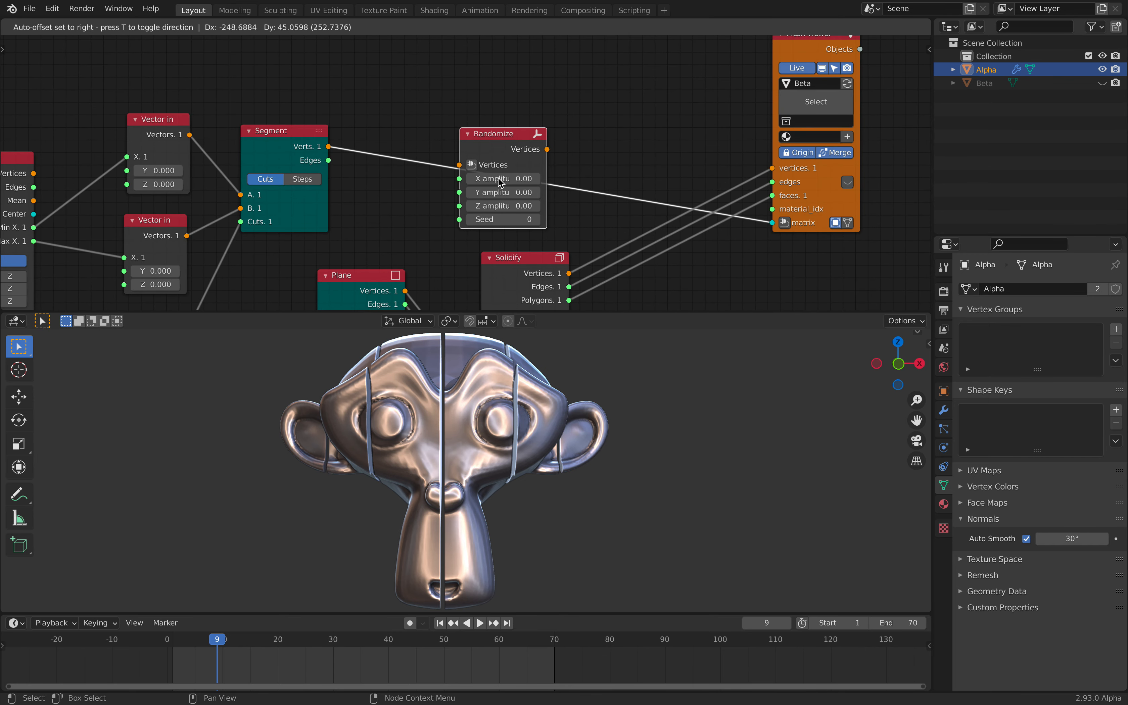
{"action": "left_click", "coordinate": [496, 181]}
Set the Randomize node's X, Y and Z amplitudes to 0.3 and view the sliced head
{"action": "left_click_drag", "start_coordinate": [495, 178], "coordinate": [494, 206]}
{"action": "type", "text": ".3"}
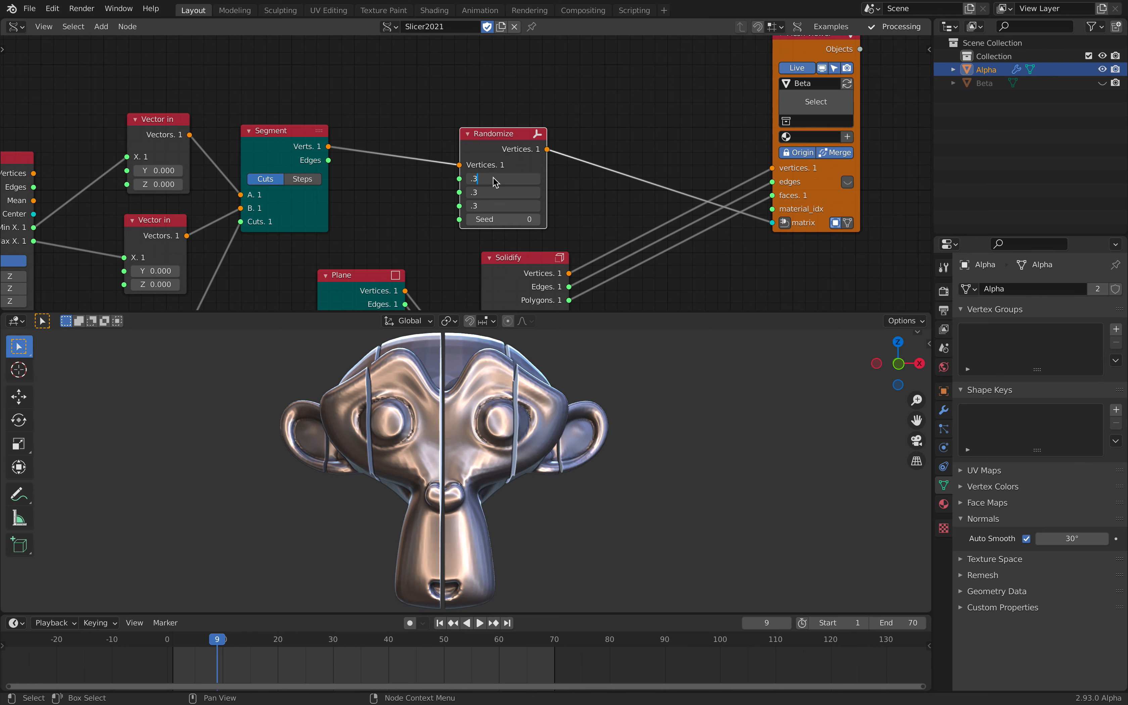
{"action": "key", "text": "Return"}
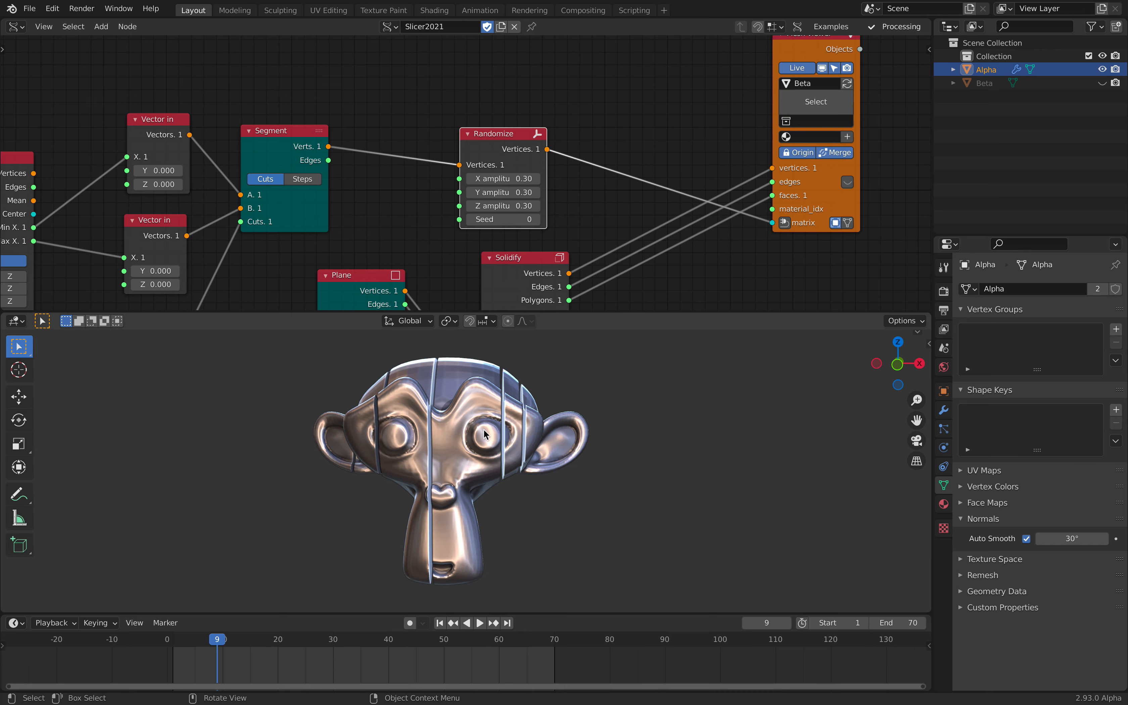
{"action": "middle_click_drag", "start_coordinate": [510, 429], "coordinate": [529, 400]}
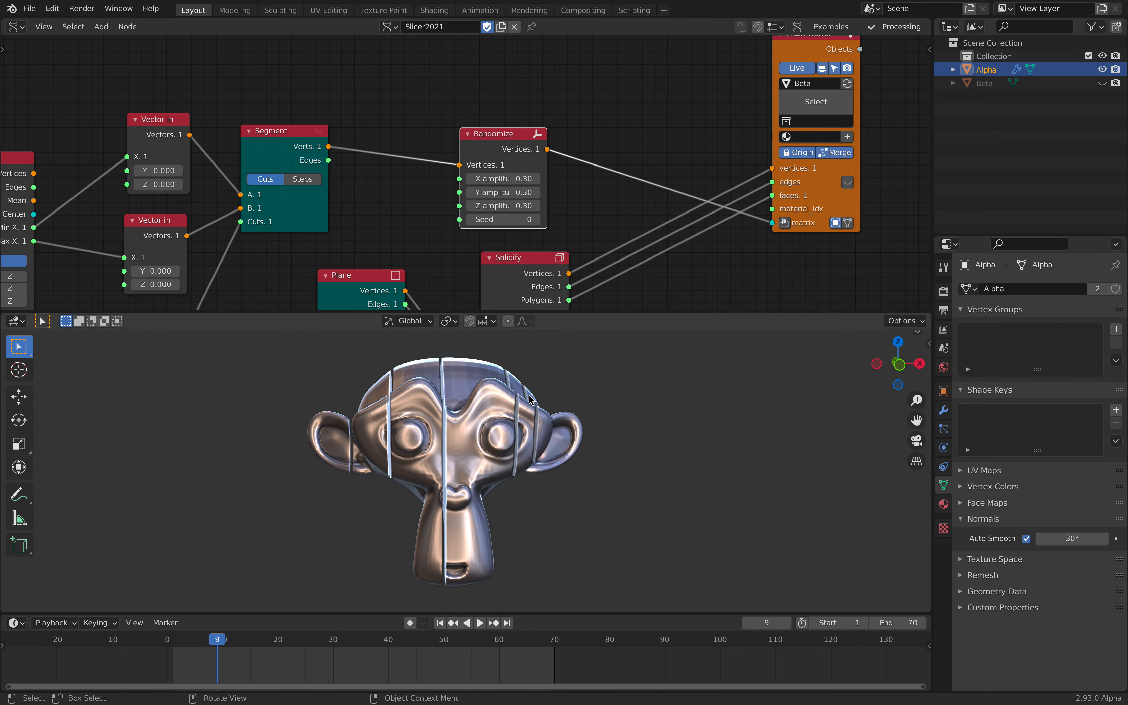
Shift the Beta Mesh viewer node away and add a Matrix In node between it and the Randomize node
{"action": "middle_click_drag", "start_coordinate": [610, 217], "coordinate": [530, 193]}
{"action": "left_click_drag", "start_coordinate": [744, 176], "coordinate": [805, 147]}
{"action": "middle_click_drag", "start_coordinate": [596, 95], "coordinate": [594, 138]}
{"action": "key", "text": "alt+space"}
{"action": "type", "text": "matri"}
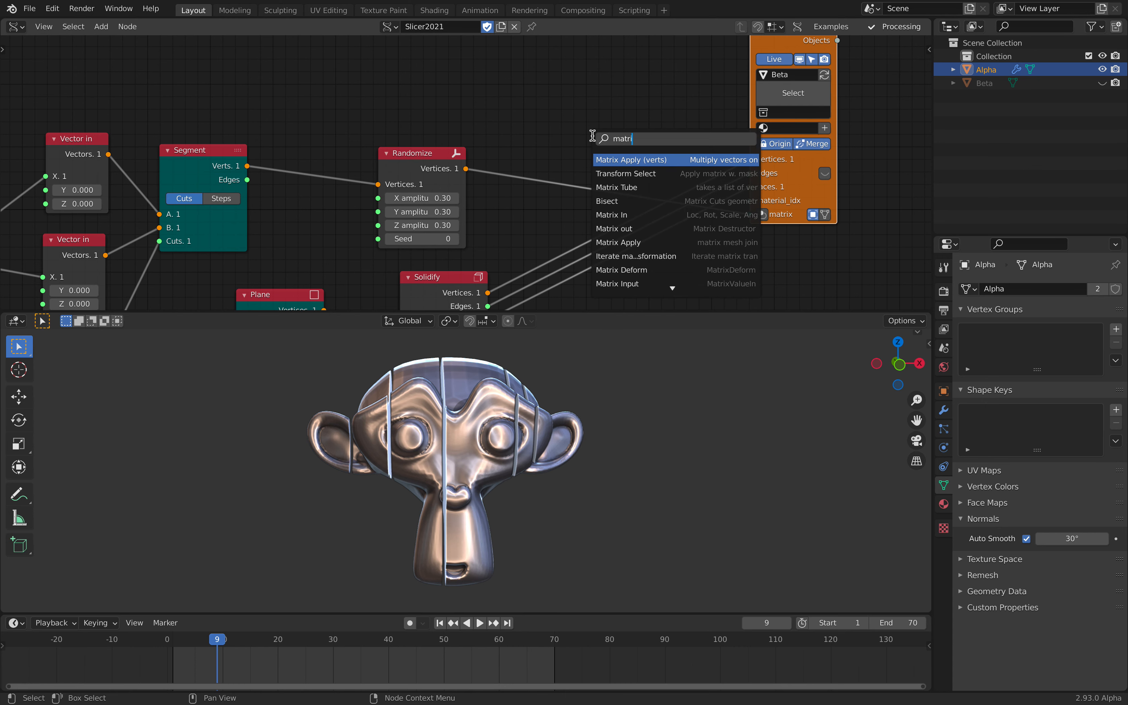
{"action": "left_click", "coordinate": [614, 214]}
{"action": "left_click", "coordinate": [614, 154]}
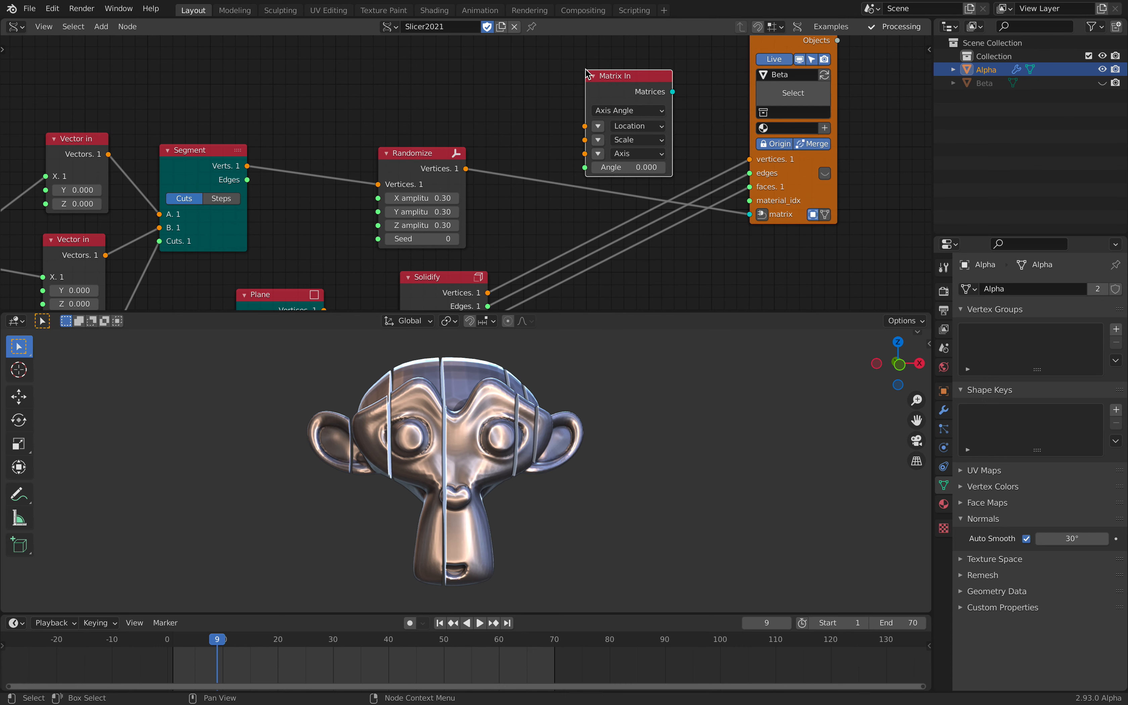
Connect the Randomize vertices to Matrix In's location and its matrices to the Beta Mesh viewer's matrix input
{"action": "left_click_drag", "start_coordinate": [466, 168], "coordinate": [584, 126]}
{"action": "left_click_drag", "start_coordinate": [672, 92], "coordinate": [749, 214]}
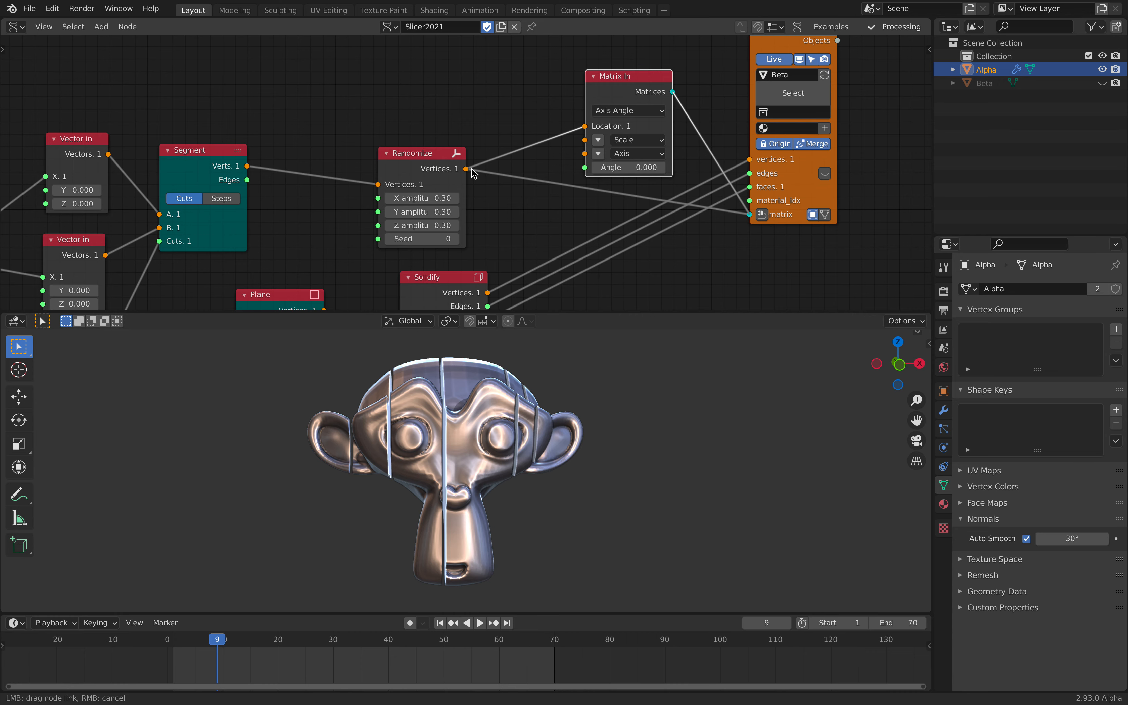
Add a Random Vector node above the Randomize node, set its count to 5 and connect its output to Matrix In's axis input
{"action": "left_click_drag", "start_coordinate": [468, 172], "coordinate": [467, 171]}
{"action": "middle_click_drag", "start_coordinate": [446, 72], "coordinate": [460, 139]}
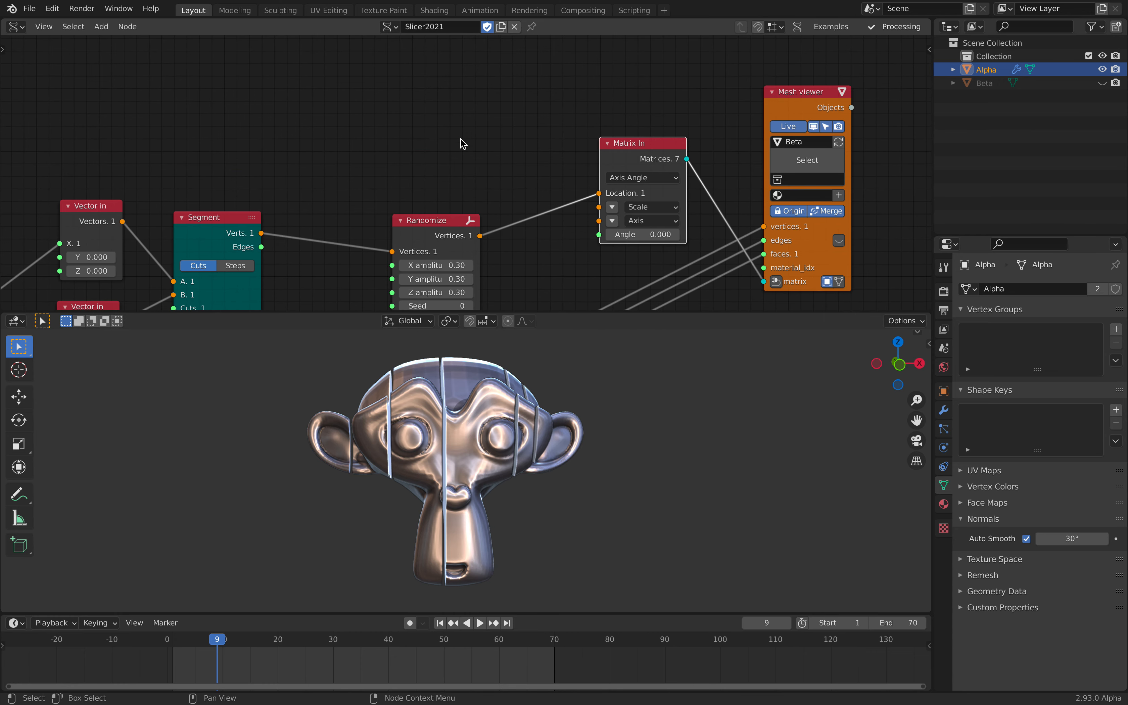
{"action": "key", "text": "shift+a"}
{"action": "left_click", "coordinate": [458, 137]}
{"action": "type", "text": "random"}
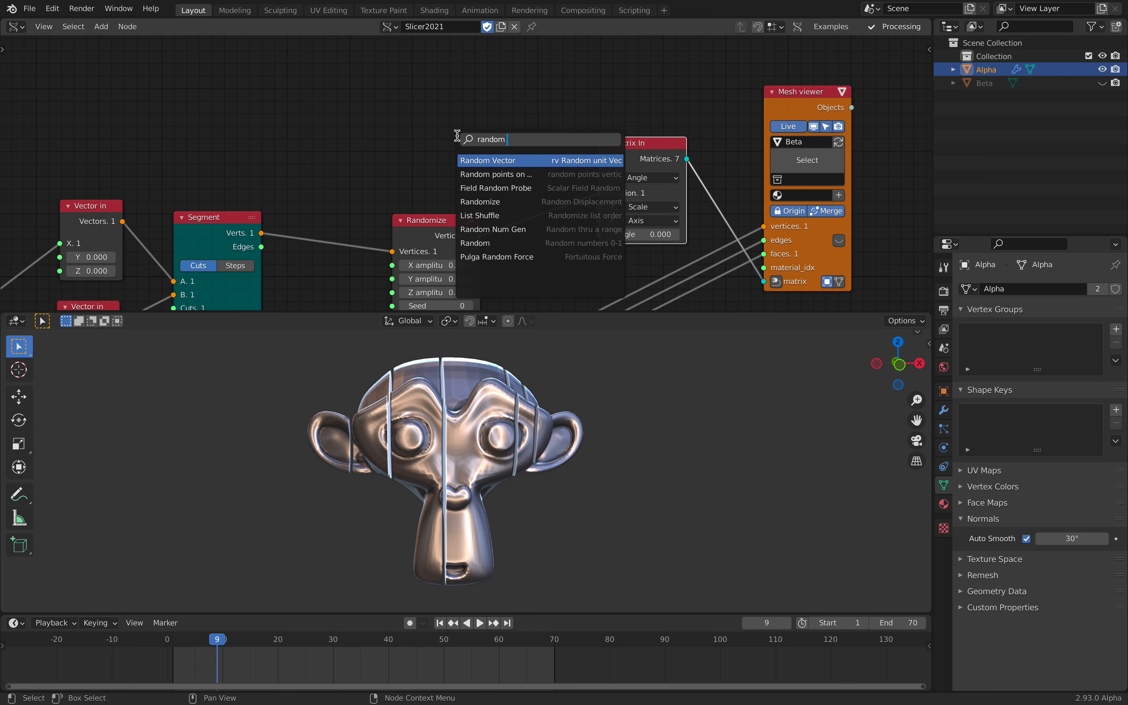
{"action": "key", "text": "Return"}
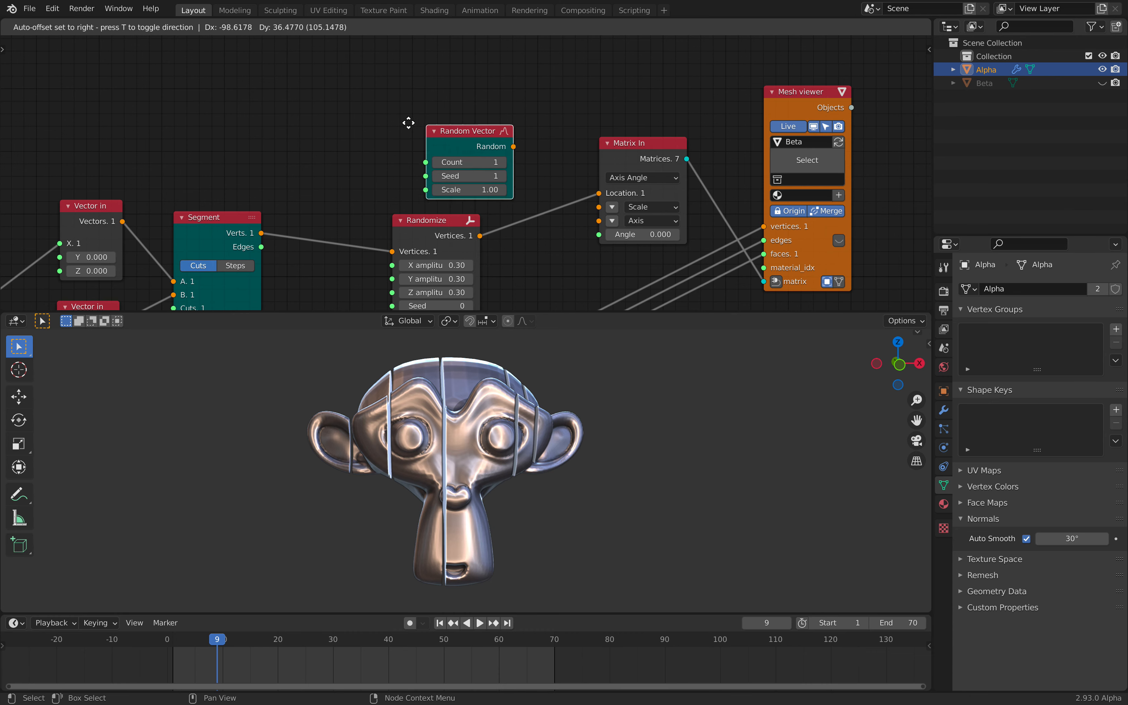
{"action": "left_click", "coordinate": [444, 136]}
{"action": "middle_click_drag", "start_coordinate": [365, 207], "coordinate": [162, 364]}
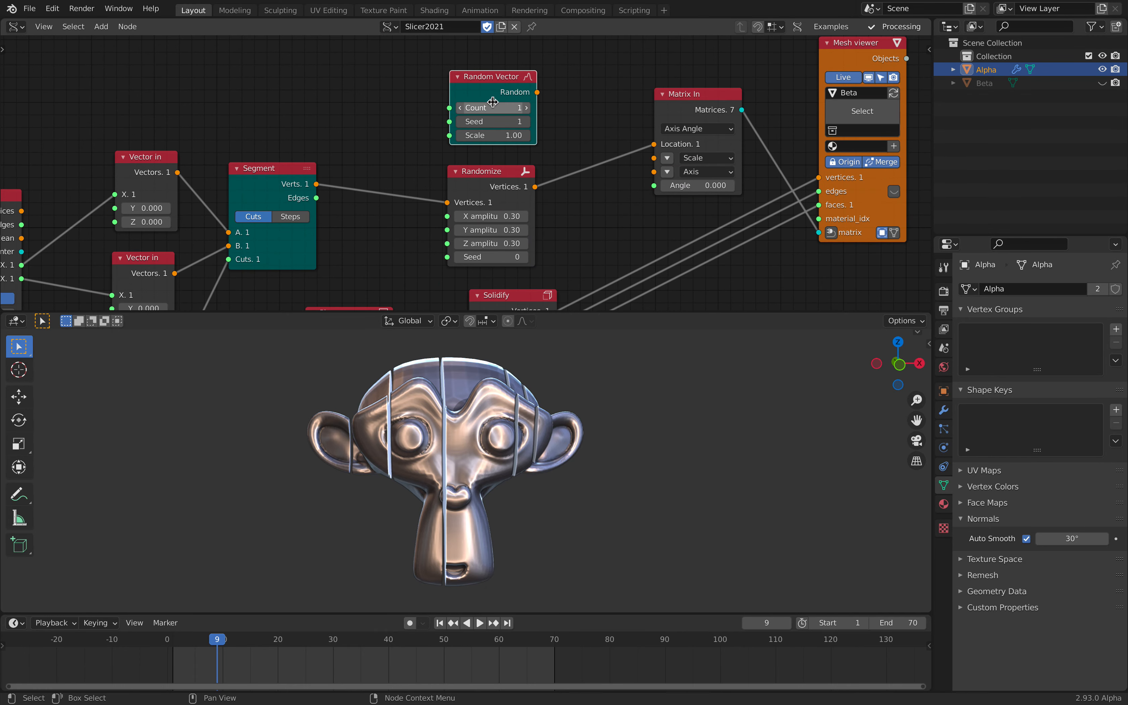
{"action": "left_click_drag", "start_coordinate": [538, 92], "coordinate": [654, 171]}
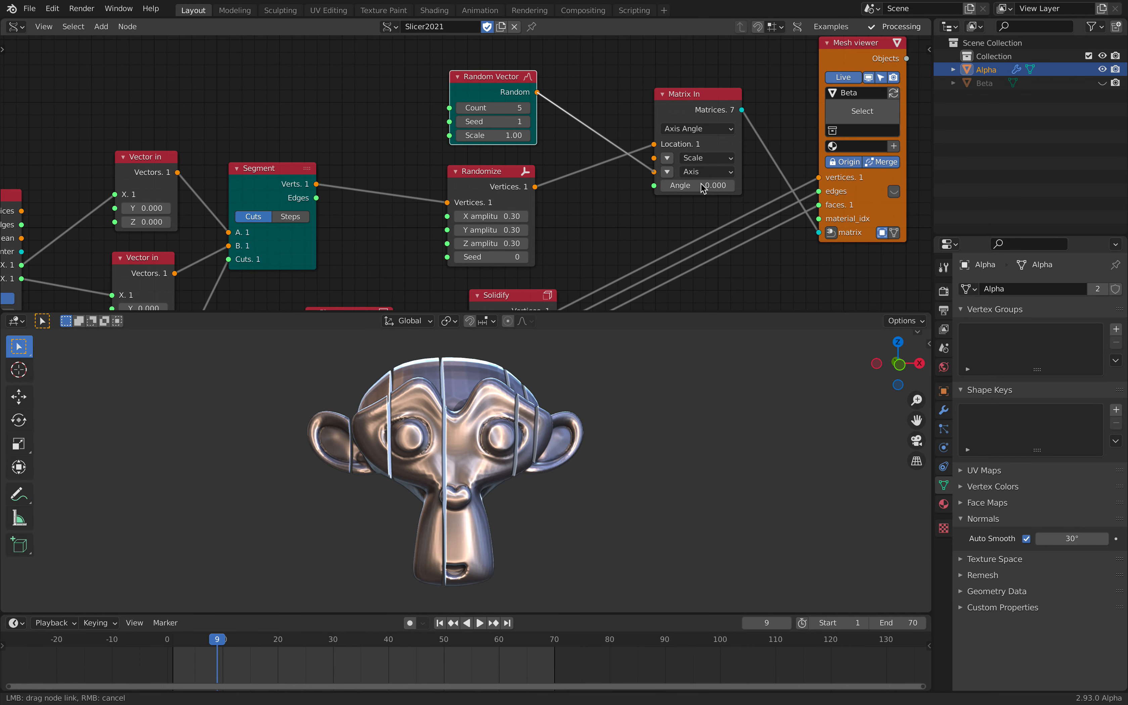
Set the Random Vector node's scale to 5 and Matrix In's angle to 20, and inspect the tilted slices on the head
{"action": "left_click_drag", "start_coordinate": [697, 188], "coordinate": [697, 188]}
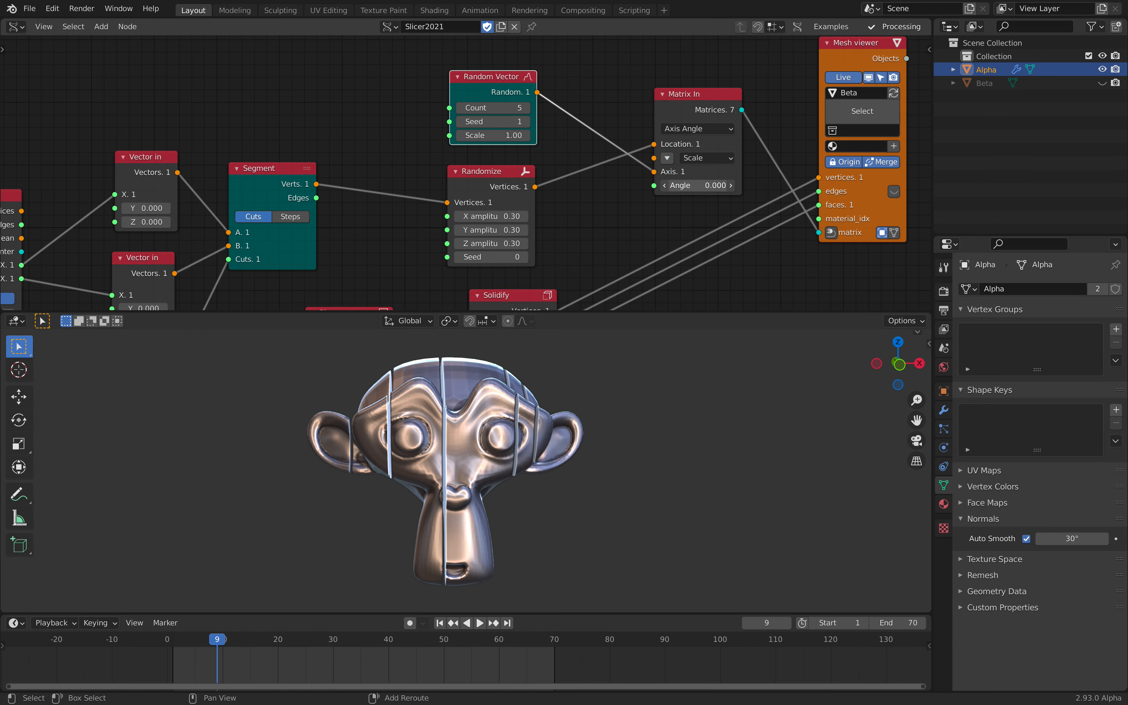
{"action": "left_click_drag", "start_coordinate": [698, 185], "coordinate": [659, 206]}
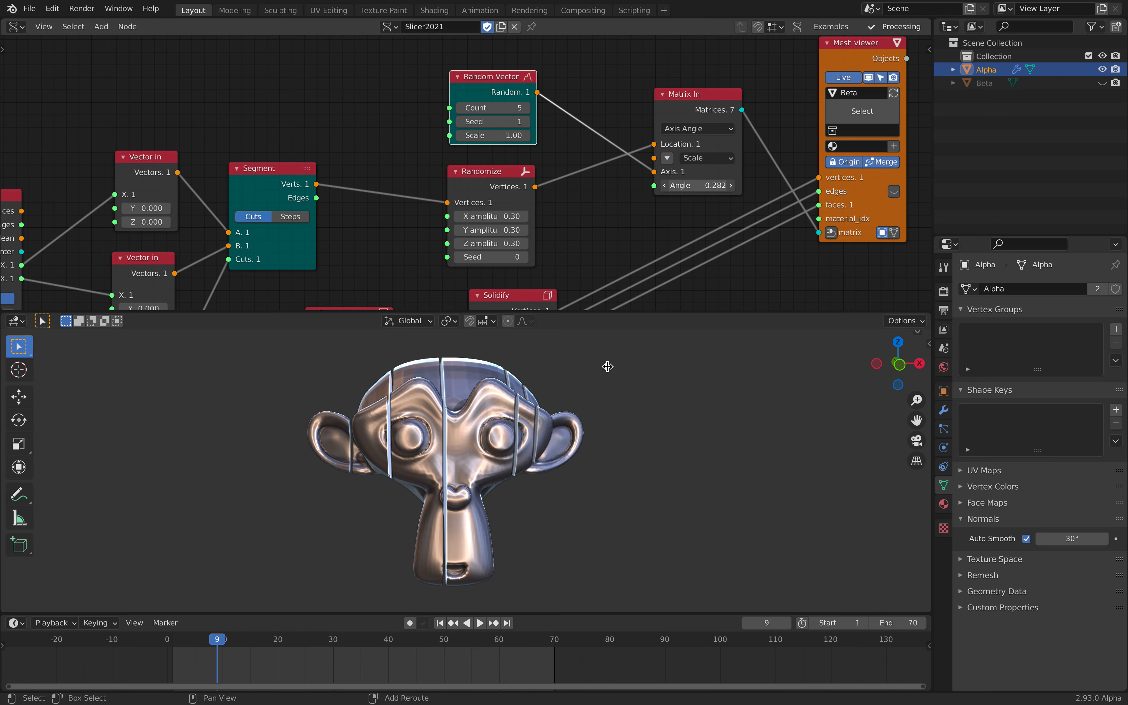
{"action": "left_click", "coordinate": [501, 135]}
{"action": "type", "text": "5"}
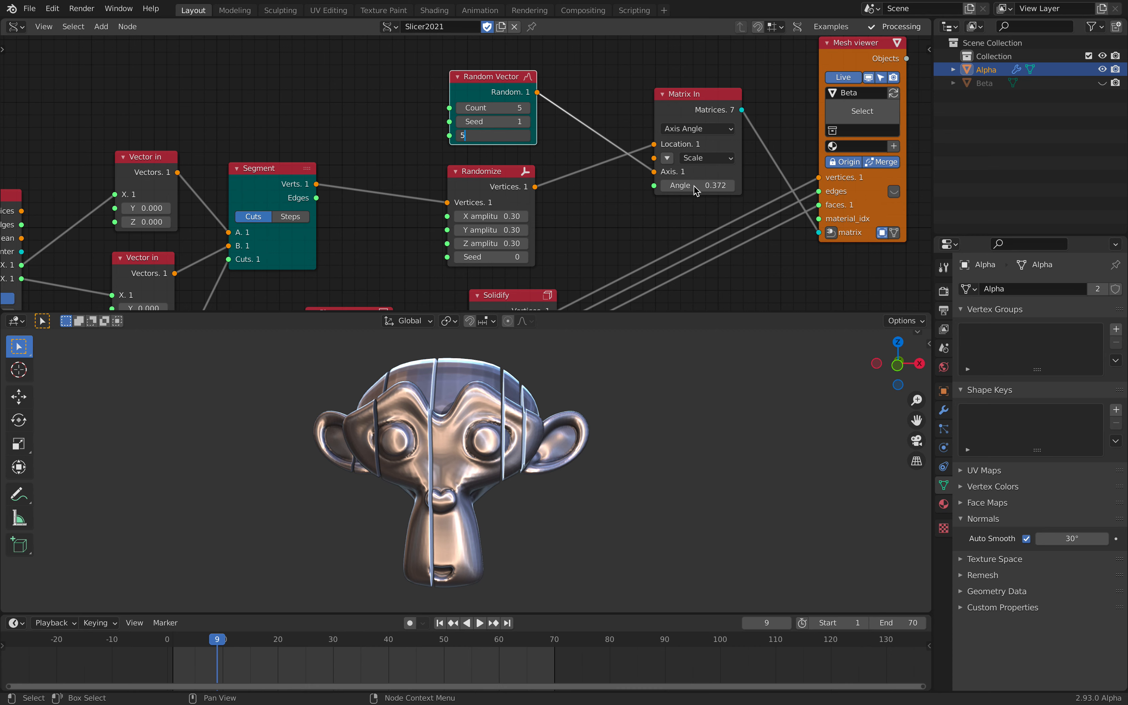
{"action": "key", "text": "Return"}
{"action": "left_click", "coordinate": [708, 191]}
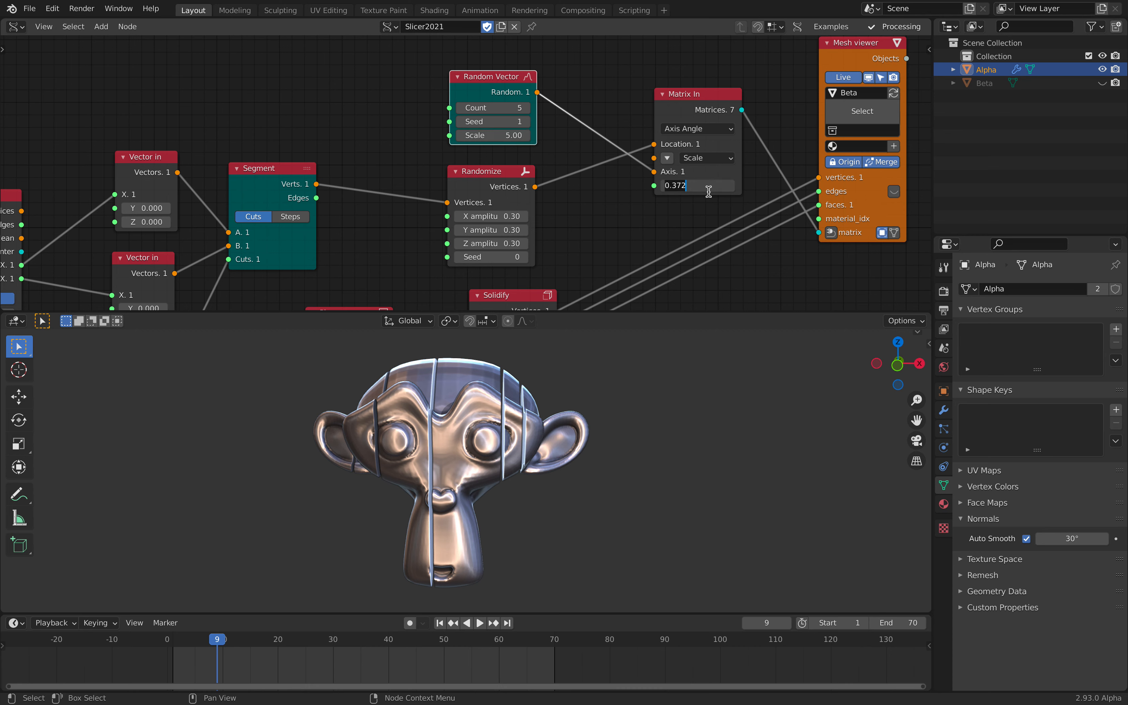
{"action": "type", "text": "20"}
{"action": "key", "text": "Return"}
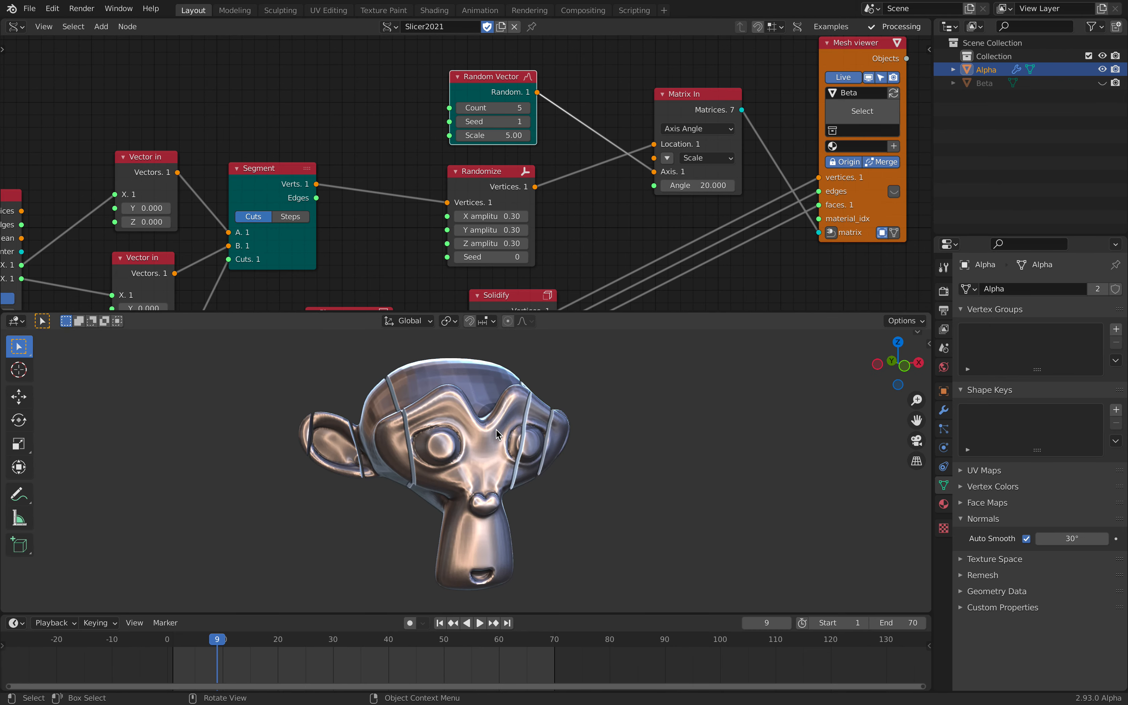
{"action": "middle_click_drag", "start_coordinate": [461, 484], "coordinate": [511, 447]}
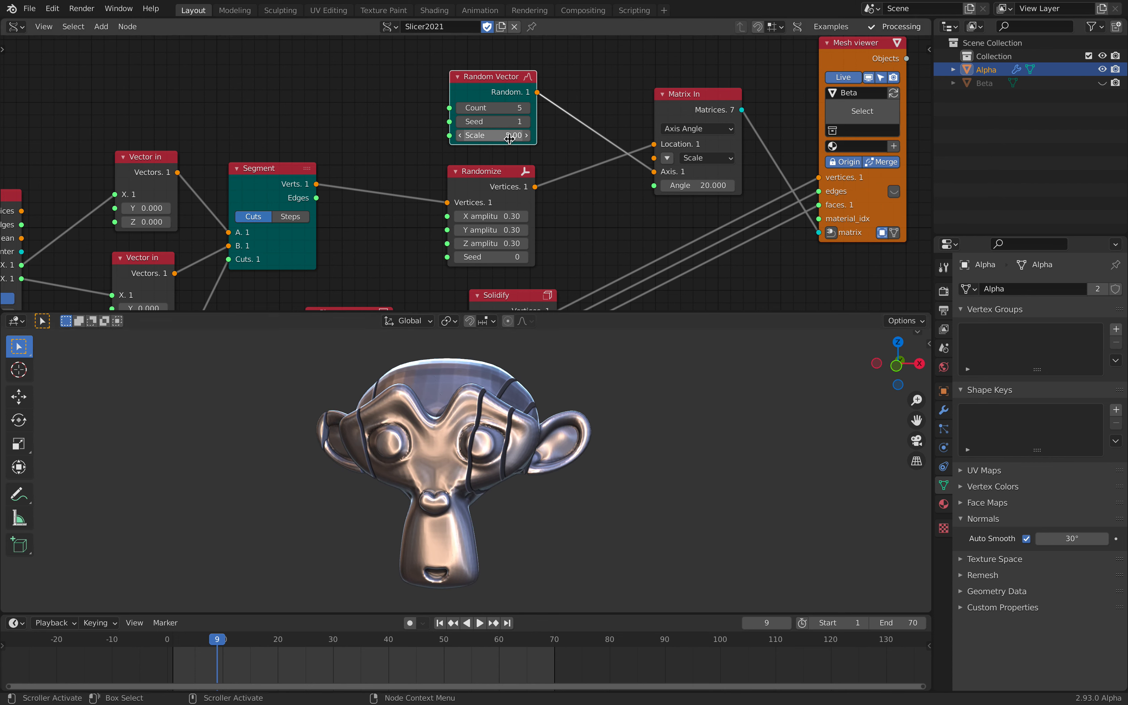
Set the Random Vector node's count to 7 and review the sliced head and the whole node network
{"action": "left_click", "coordinate": [503, 108]}
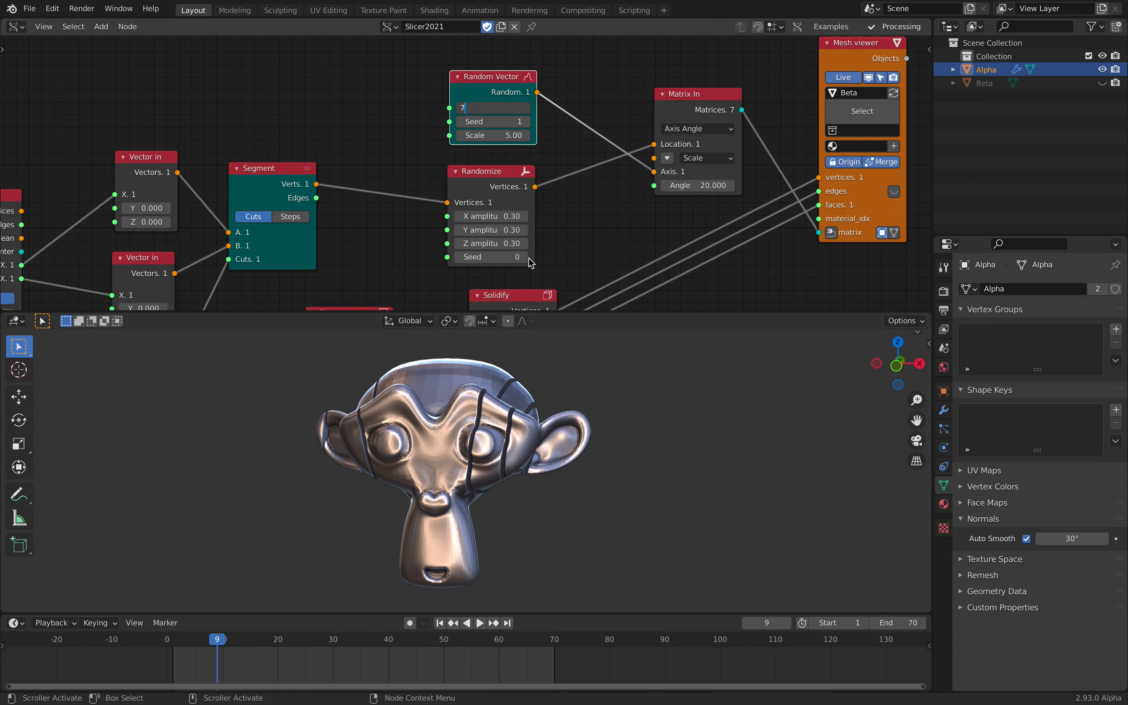
{"action": "key", "text": "Return"}
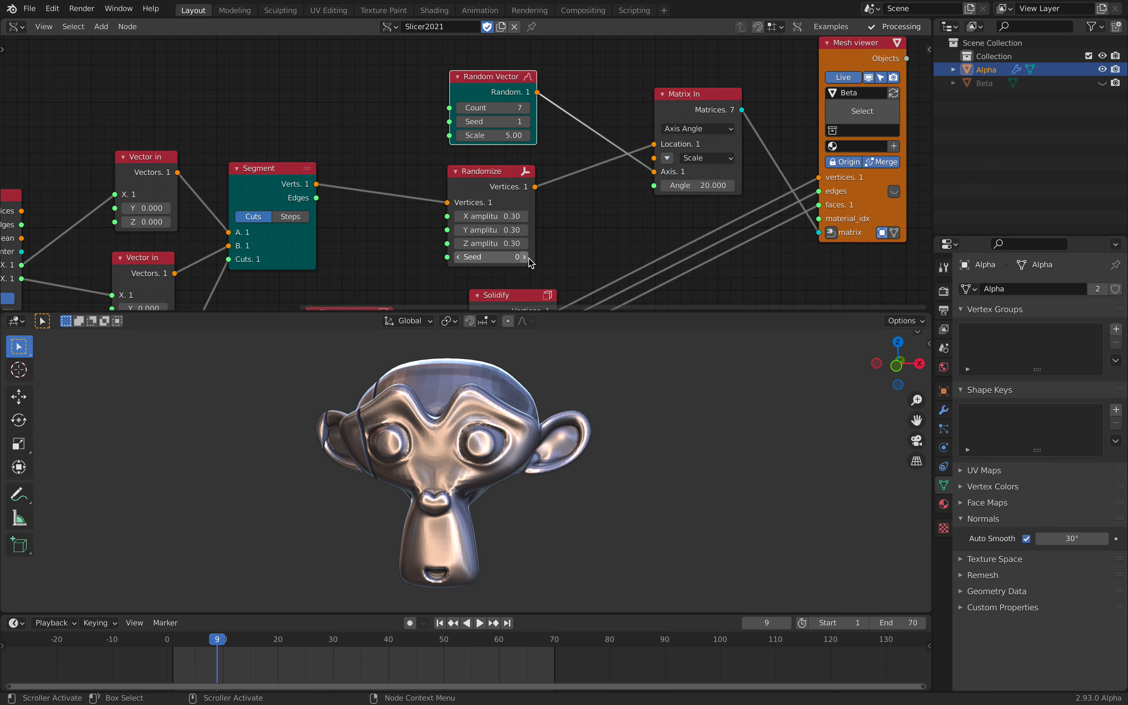
{"action": "mouse_move", "coordinate": [516, 378]}
{"action": "middle_mouse_down"}
{"action": "mouse_move", "coordinate": [624, 391]}
{"action": "mouse_move", "coordinate": [512, 387]}
{"action": "middle_mouse_up"}
{"action": "scroll", "coordinate": [459, 205], "scroll_direction": "down", "scroll_amount": 3}
{"action": "middle_click_drag", "start_coordinate": [459, 205], "coordinate": [585, 168]}
{"action": "scroll", "coordinate": [585, 168], "scroll_direction": "down", "scroll_amount": 4}
{"action": "scroll", "coordinate": [404, 130], "scroll_direction": "down", "scroll_amount": 1}
{"action": "middle_click_drag", "start_coordinate": [404, 130], "coordinate": [416, 115]}
{"action": "scroll", "coordinate": [452, 133], "scroll_direction": "up", "scroll_amount": 1}
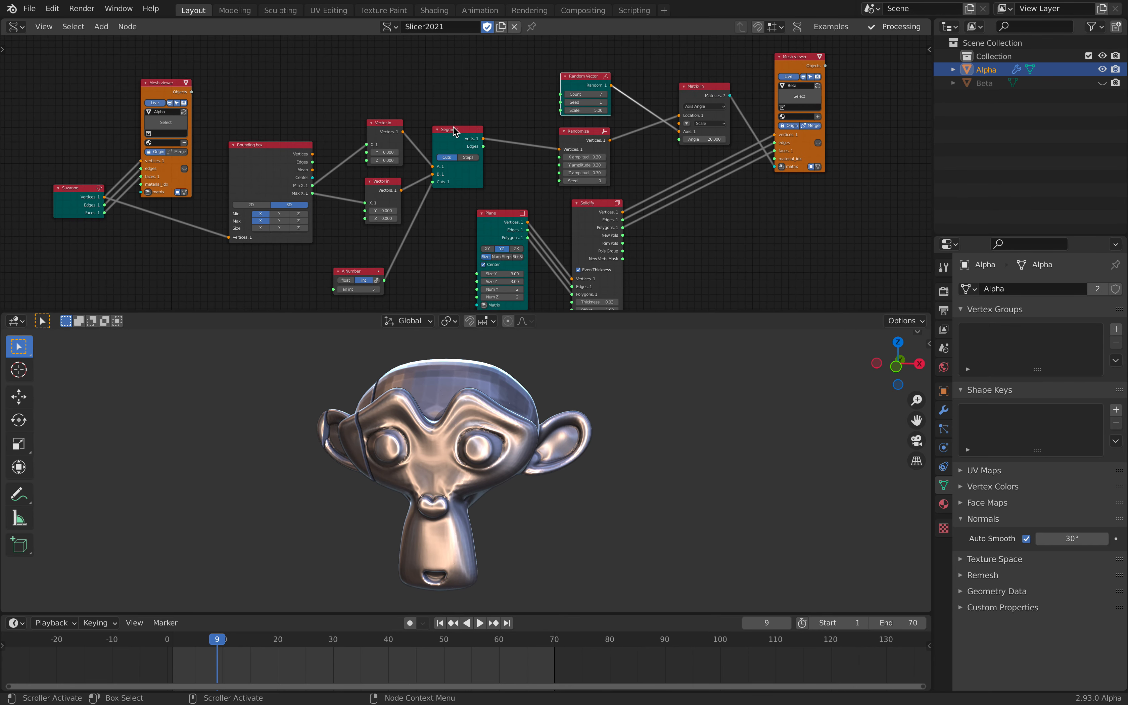